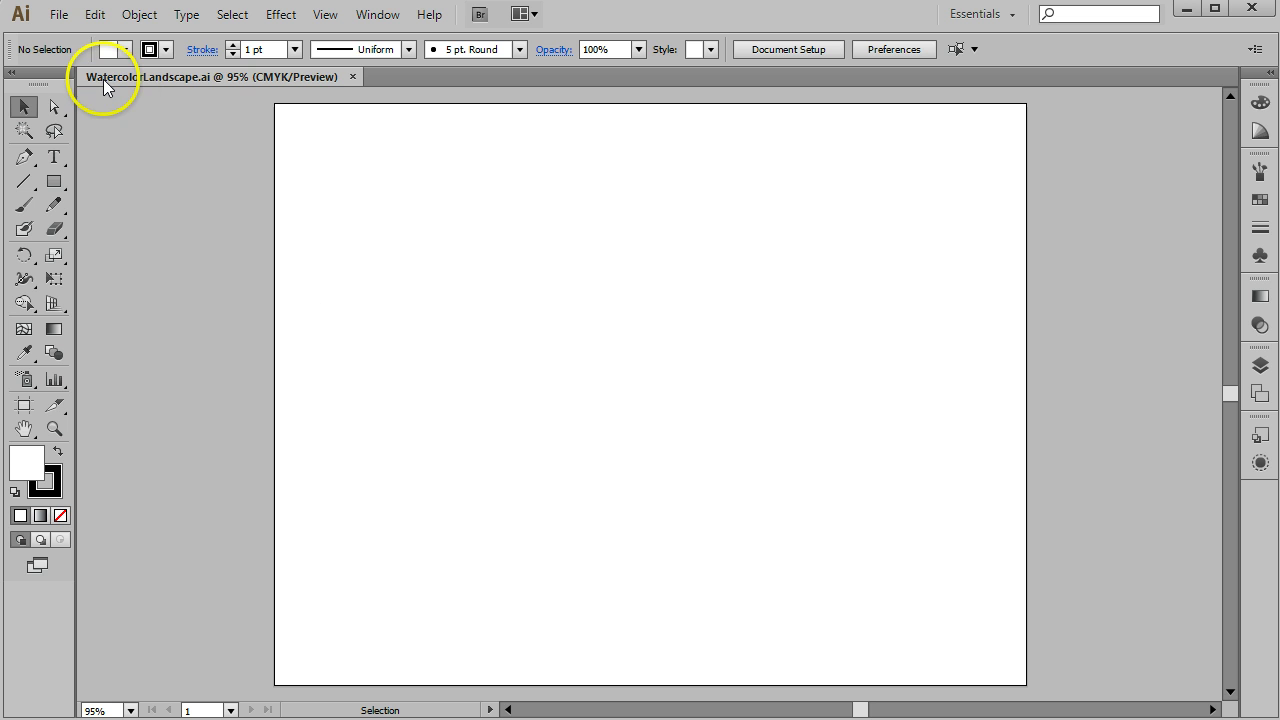
Step: Place the BoatImage file in the document as an unlinked template
{"action": "left_click", "coordinate": [58, 14]}
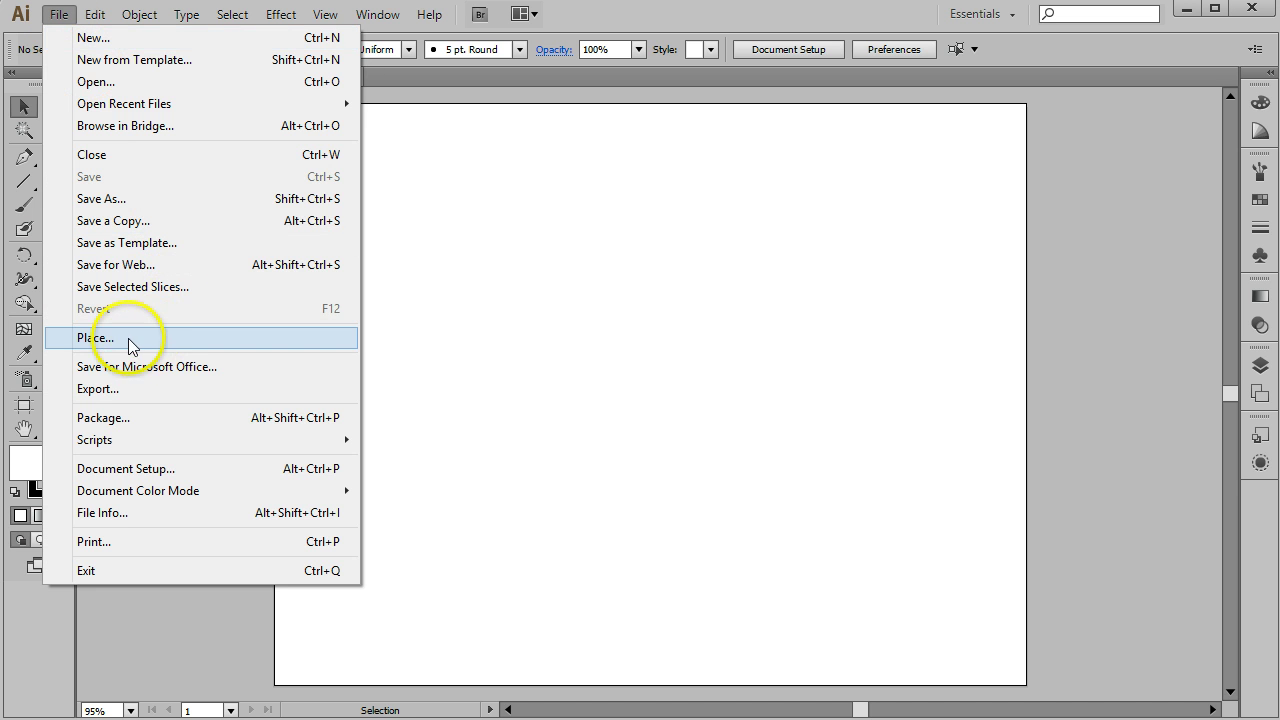
{"action": "left_click", "coordinate": [251, 340]}
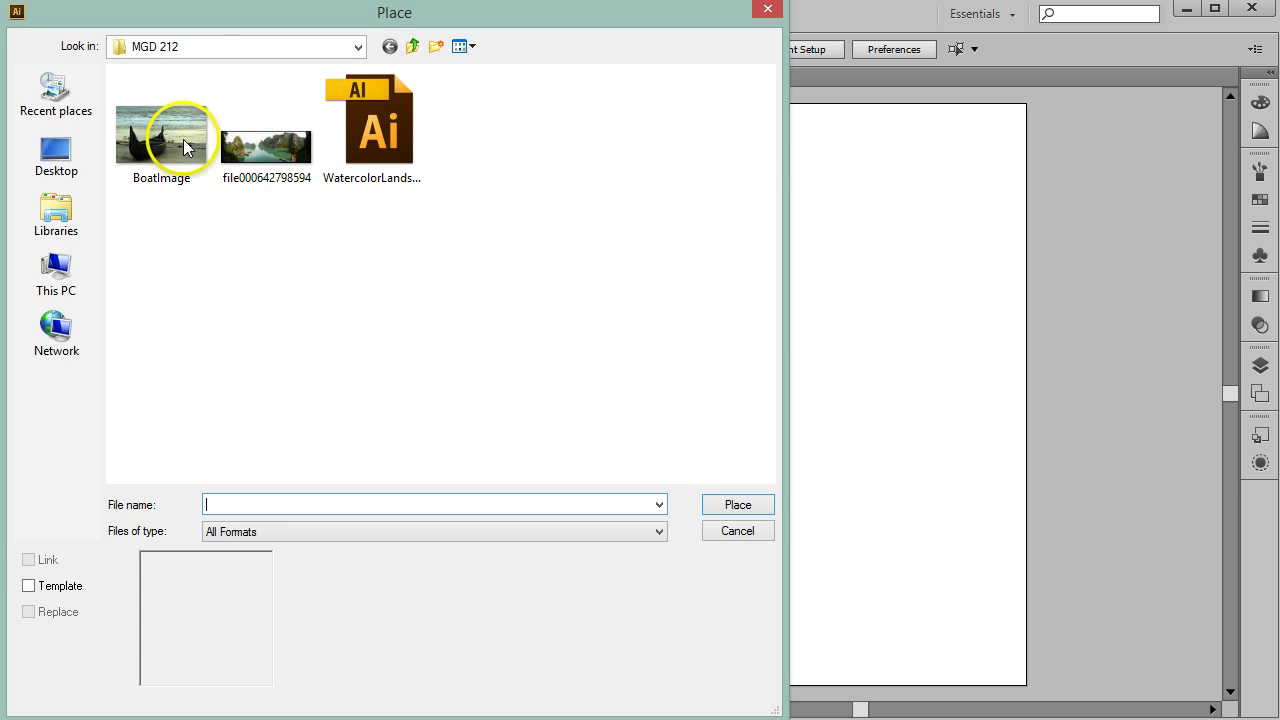
{"action": "left_click", "coordinate": [165, 145]}
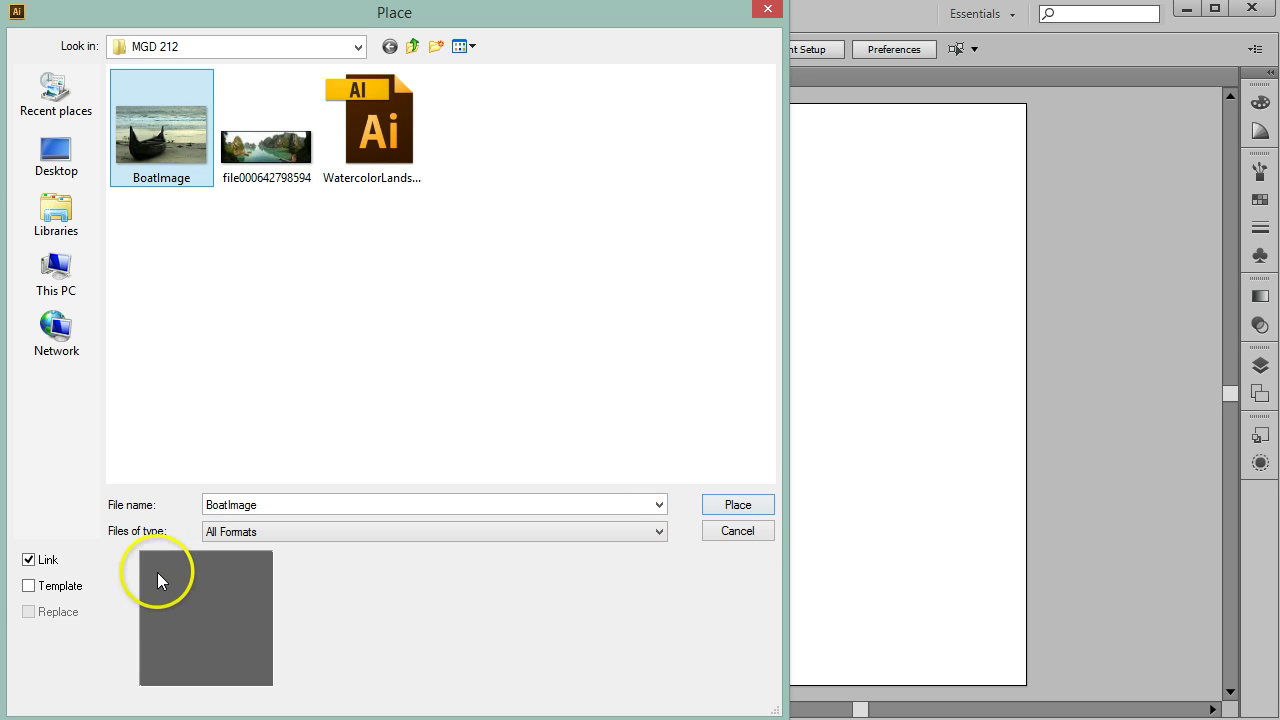
{"action": "left_click", "coordinate": [29, 561]}
{"action": "left_click", "coordinate": [29, 587]}
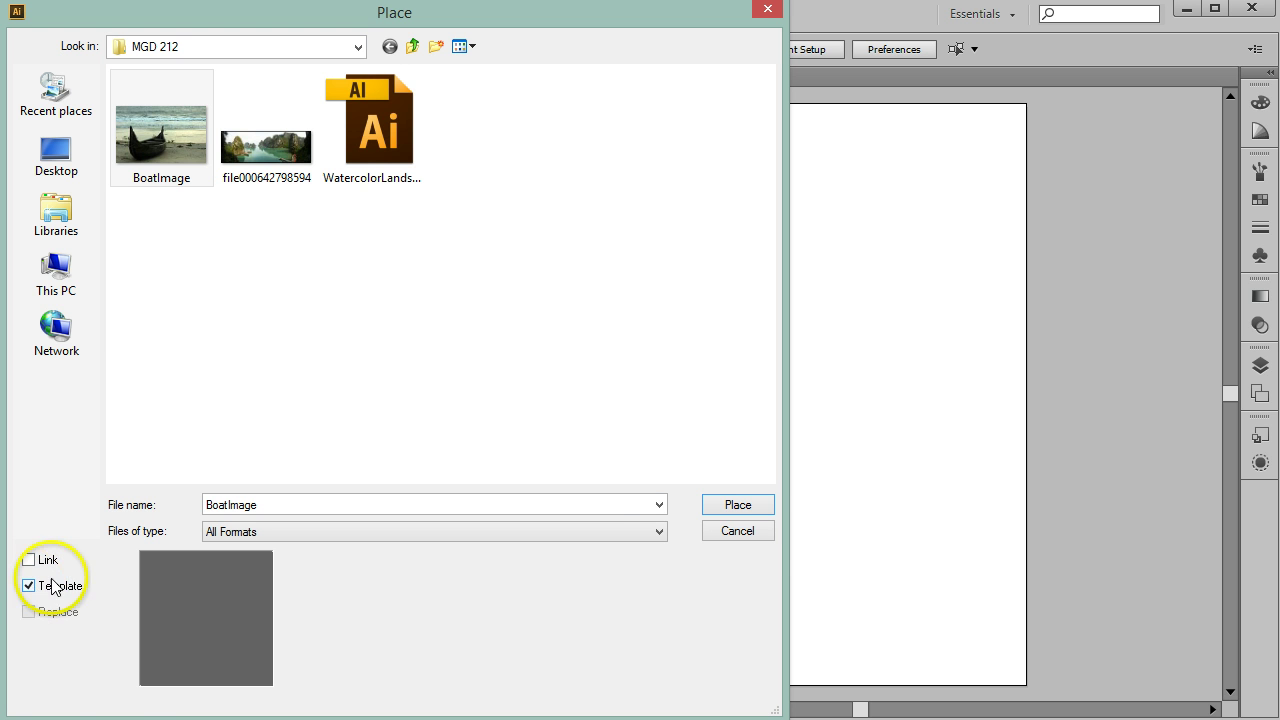
{"action": "left_click", "coordinate": [738, 505]}
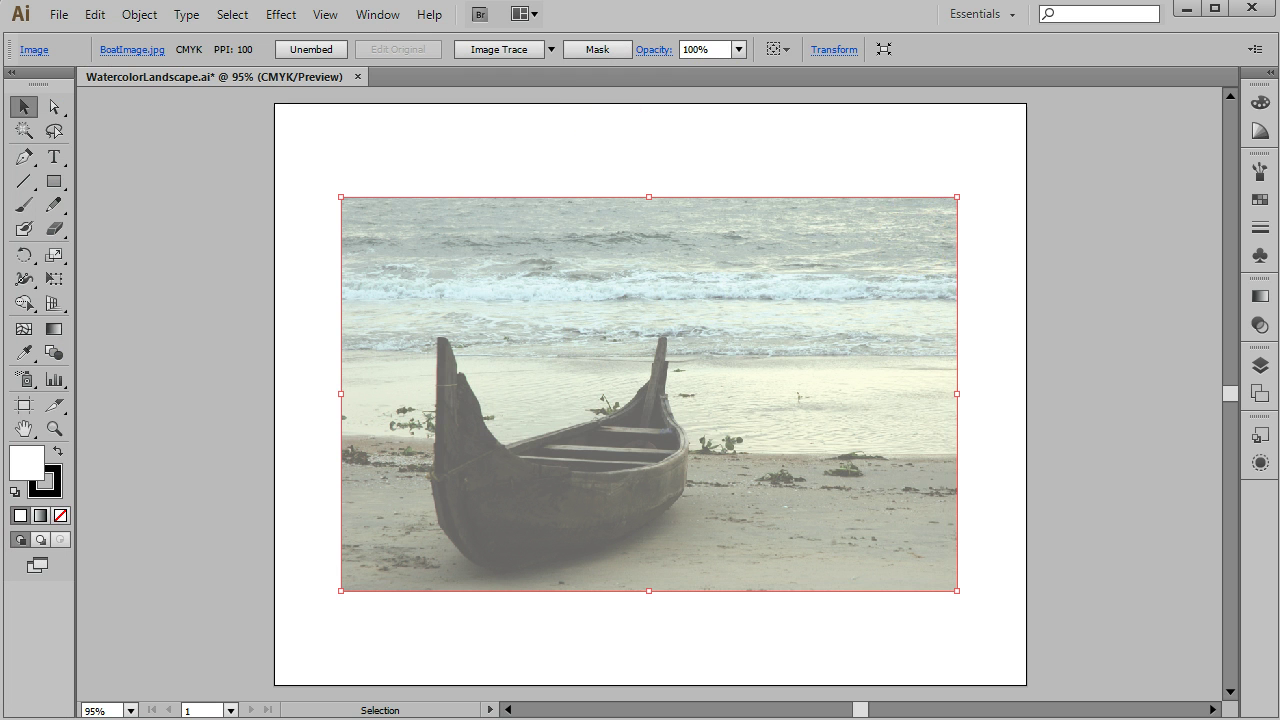
Step: Unlock the BoatImage template layer, scale the image proportionally to span the artboard's full width, and lock the layer again
{"action": "left_click", "coordinate": [1260, 365]}
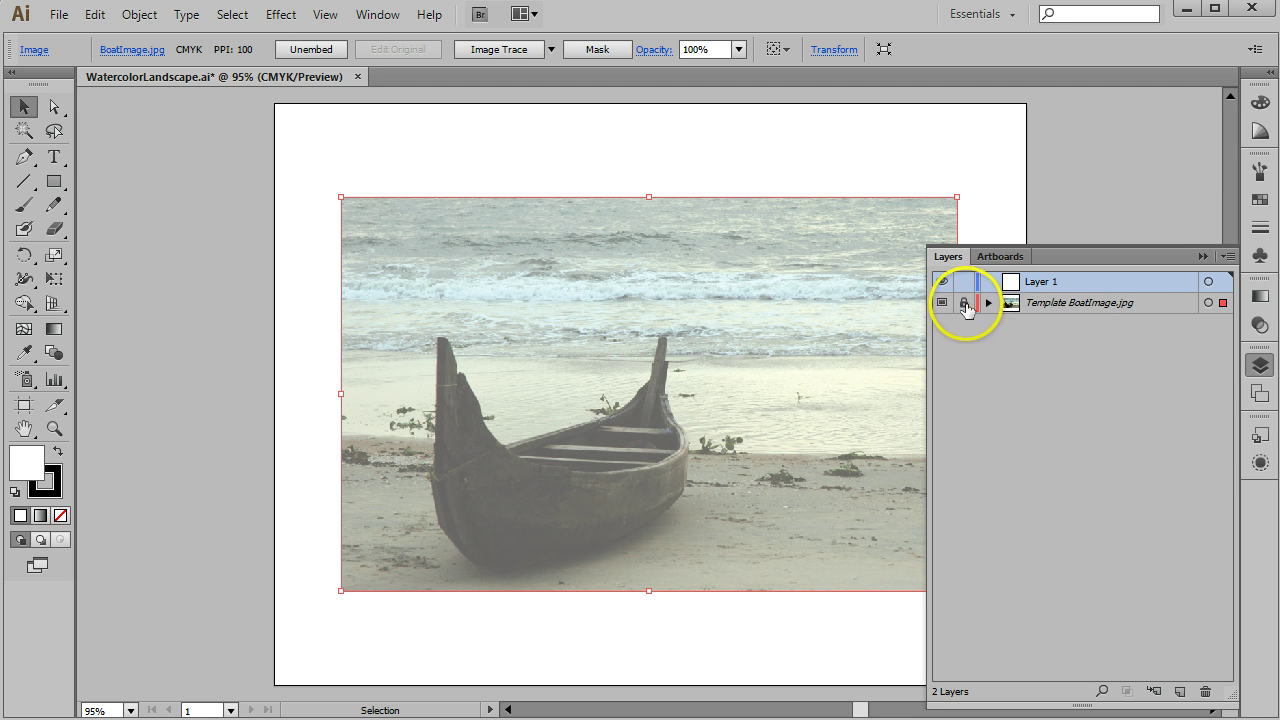
{"action": "left_click", "coordinate": [965, 304]}
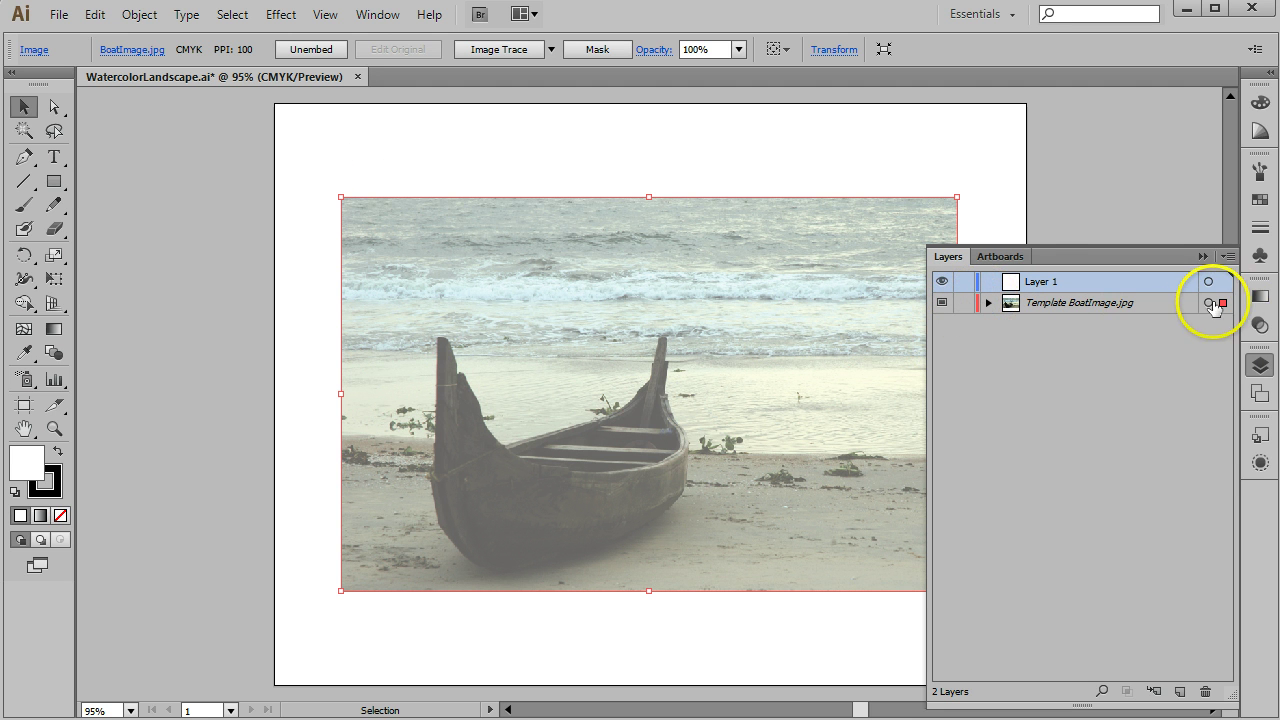
{"action": "left_click", "coordinate": [1209, 303]}
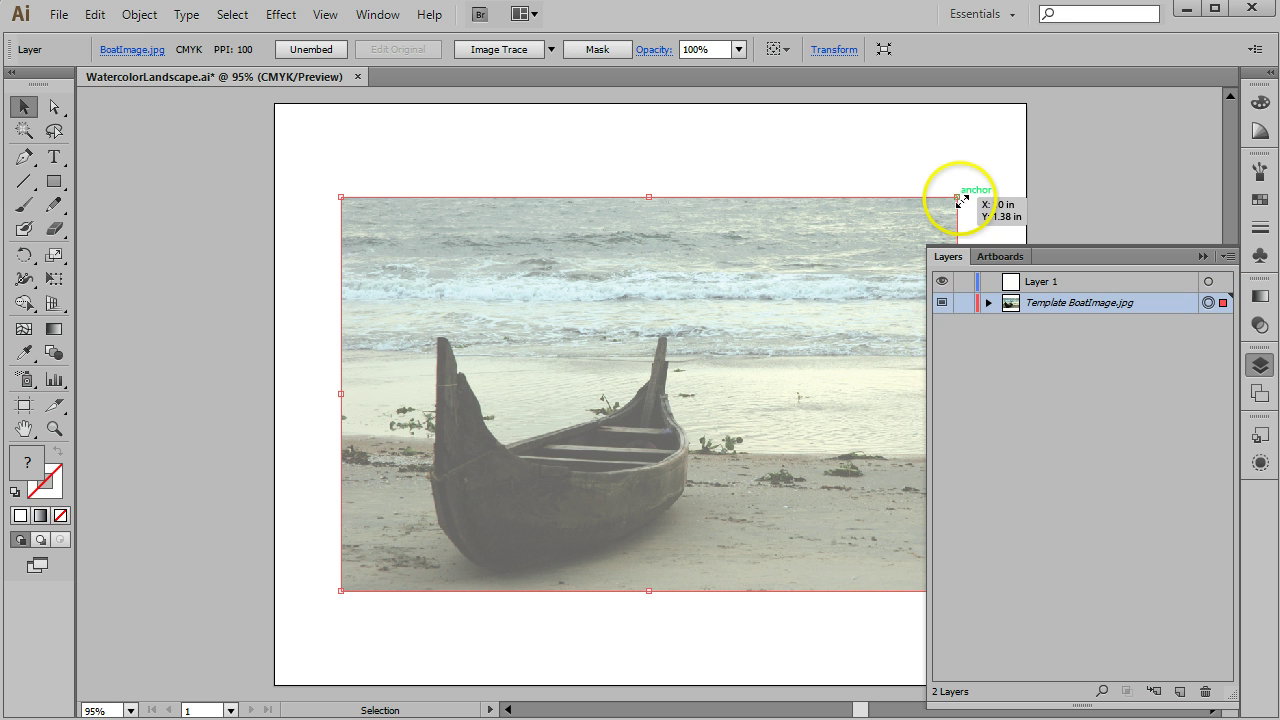
{"action": "left_click_drag", "start_coordinate": [958, 199], "coordinate": [1030, 121]}
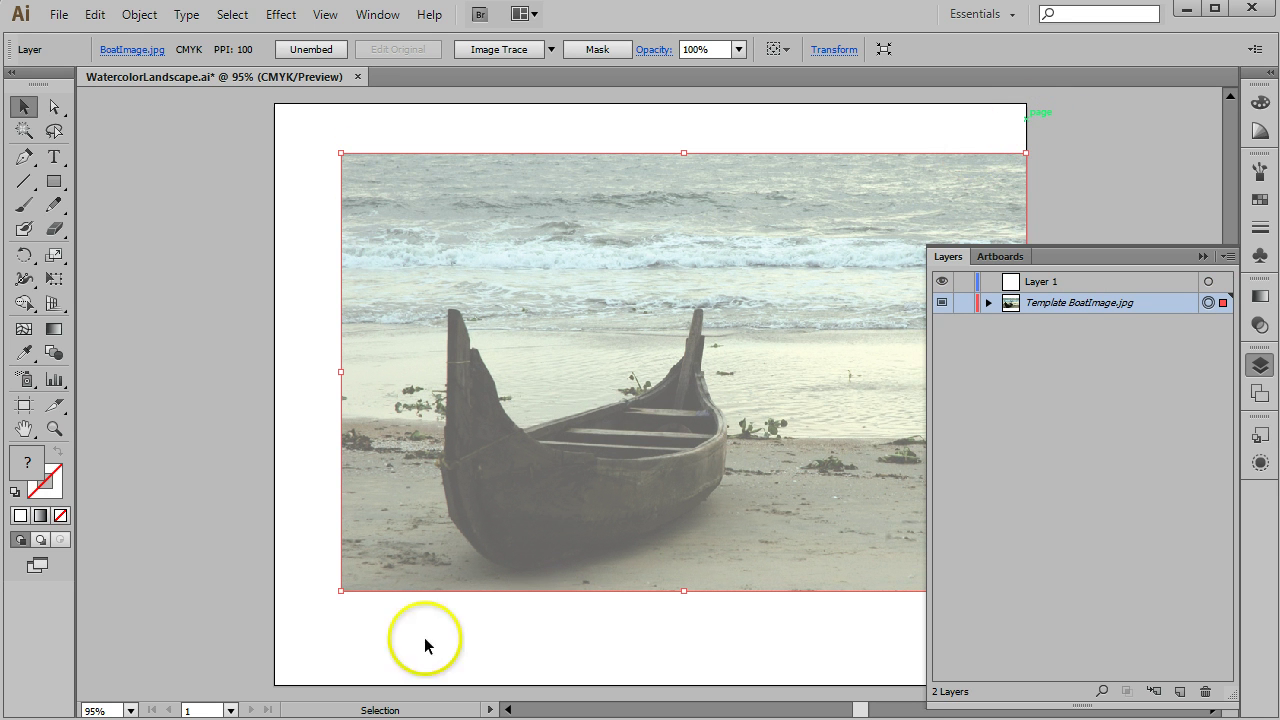
{"action": "left_click_drag", "start_coordinate": [341, 591], "coordinate": [284, 663]}
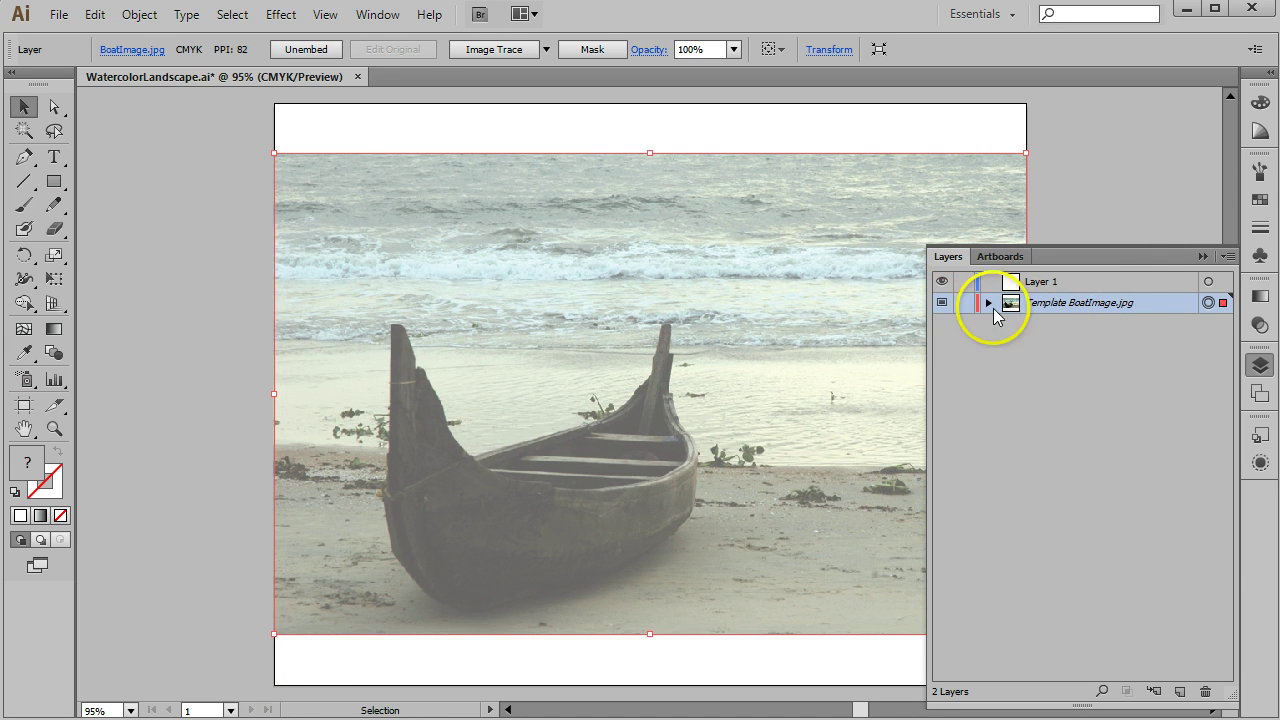
{"action": "left_click", "coordinate": [963, 302]}
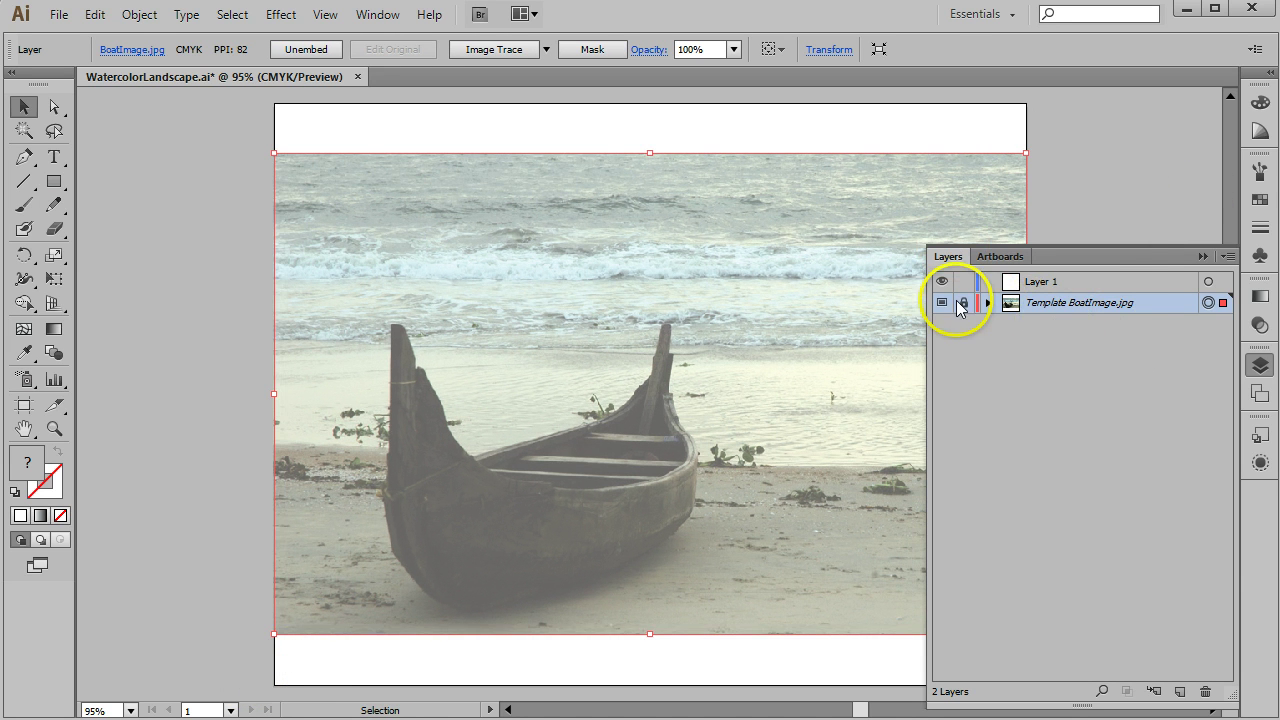
Step: Turn off image dimming for the BoatImage template layer and unlock the layer
{"action": "left_click", "coordinate": [1227, 257]}
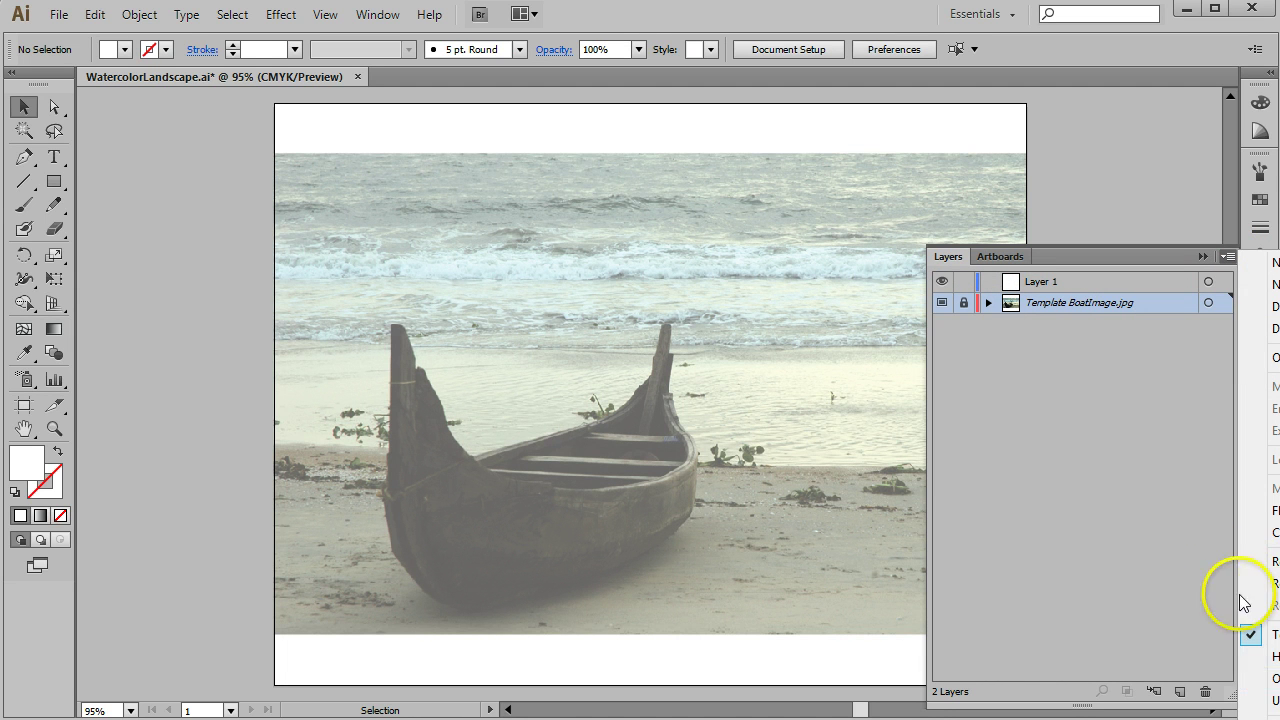
{"action": "left_click", "coordinate": [1092, 496]}
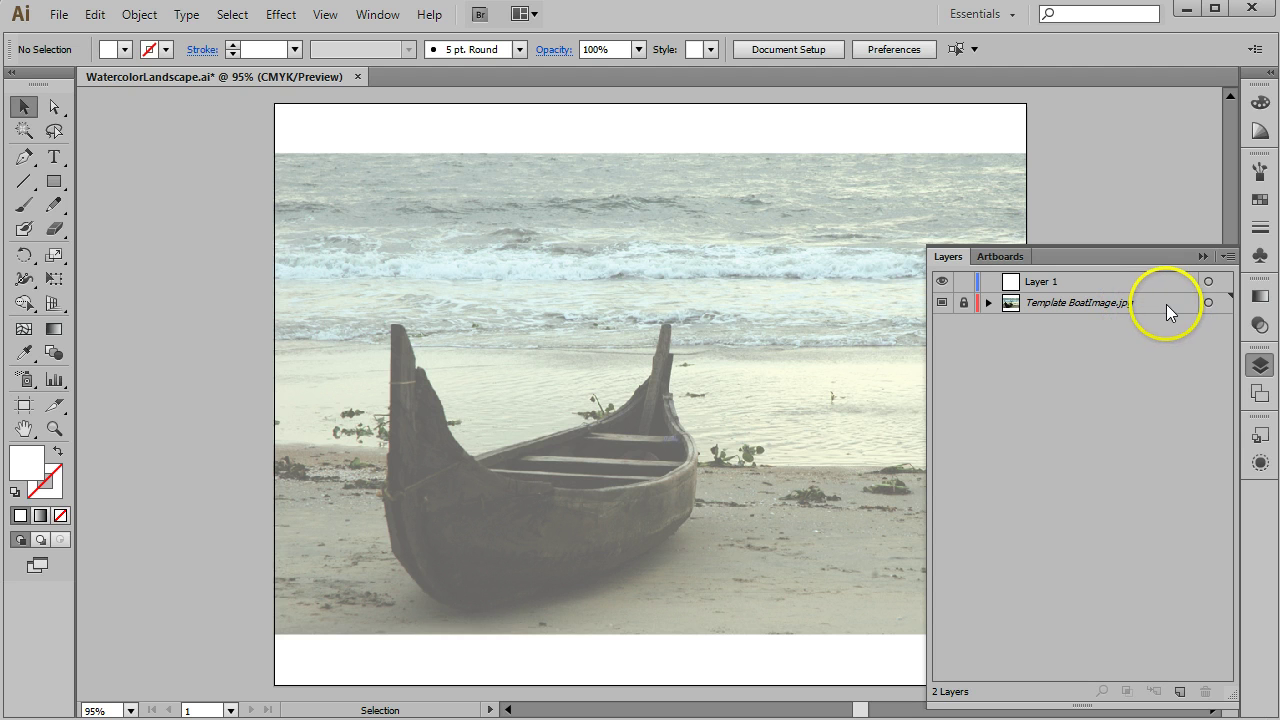
{"action": "left_click", "coordinate": [1152, 306]}
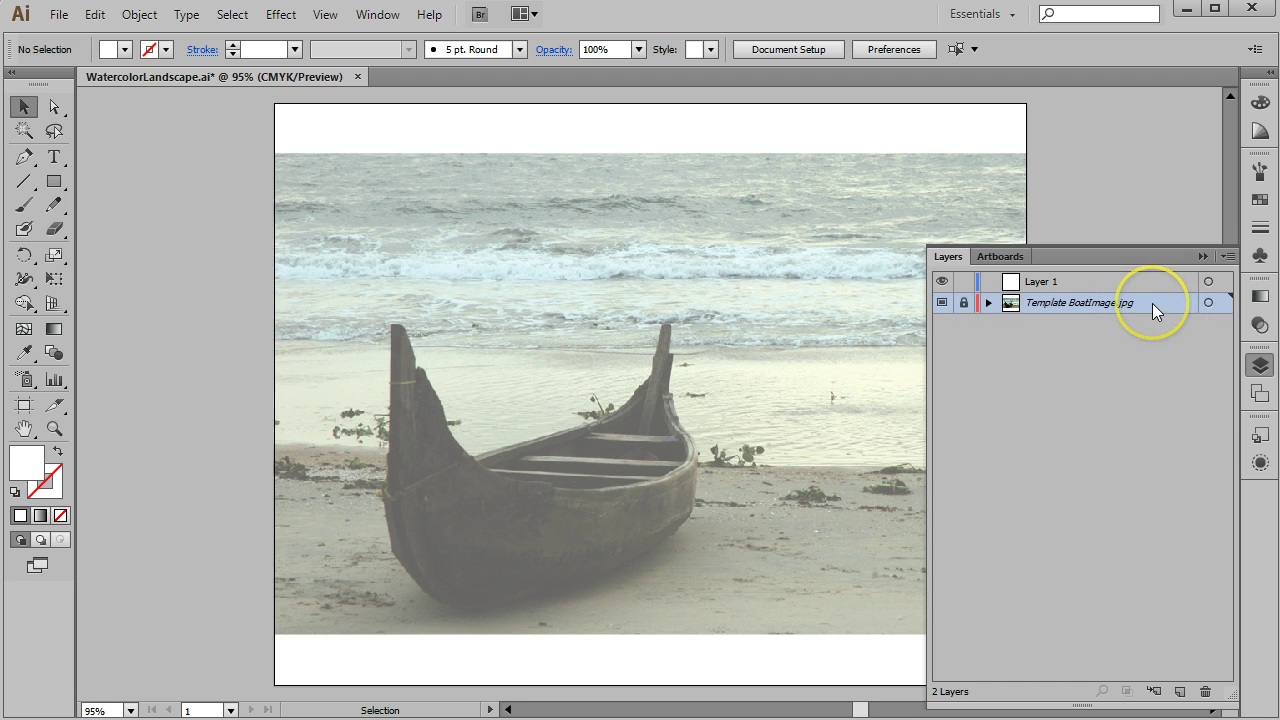
{"action": "left_click", "coordinate": [1229, 257]}
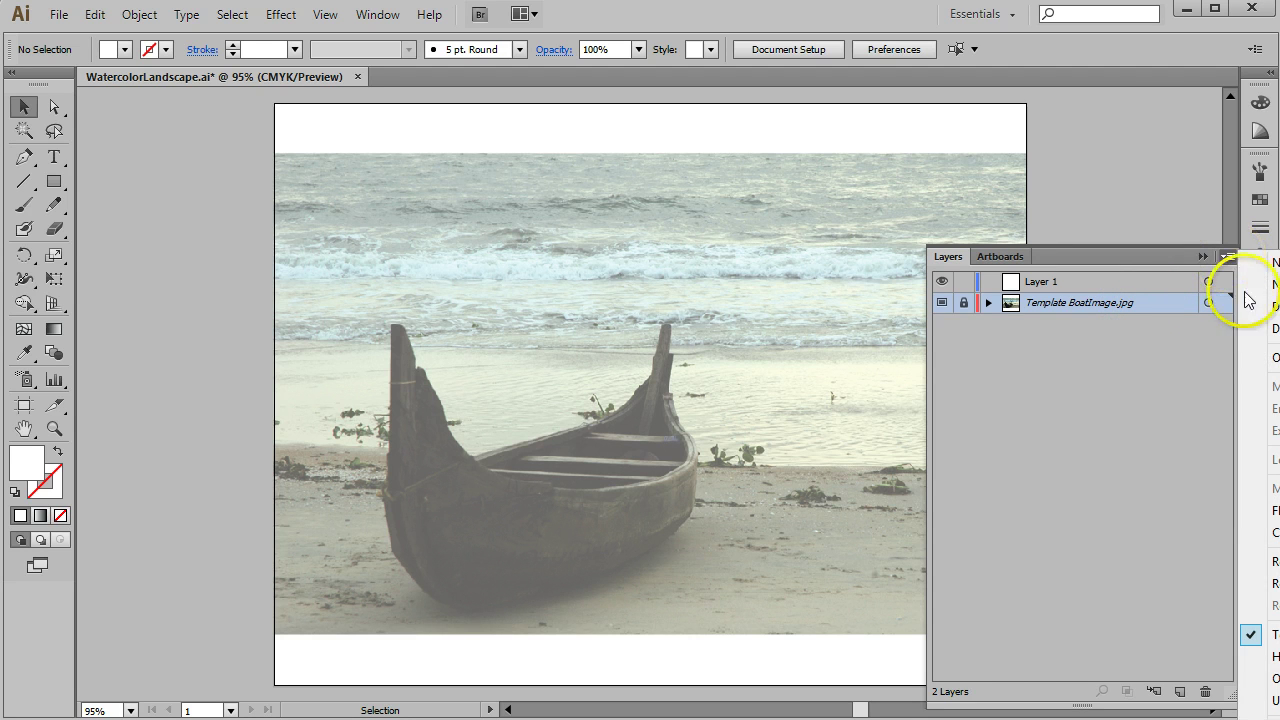
{"action": "left_click", "coordinate": [1262, 357]}
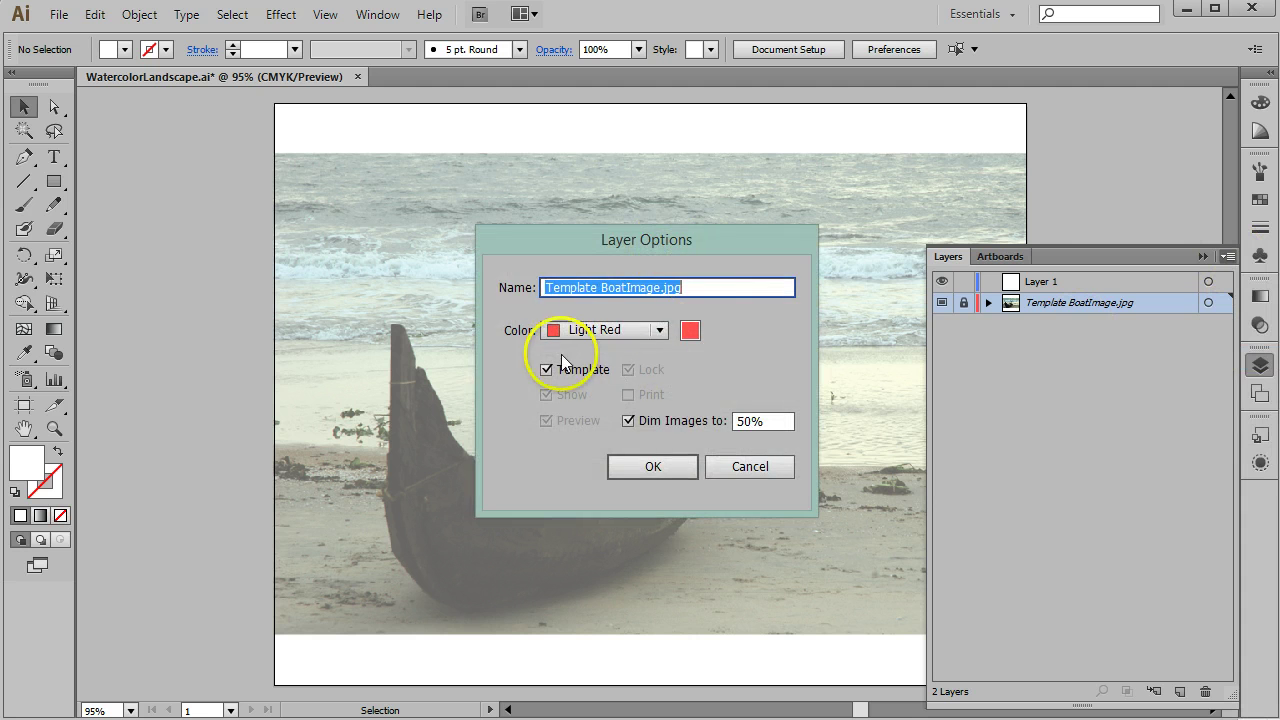
{"action": "left_click_drag", "start_coordinate": [729, 234], "coordinate": [891, 150]}
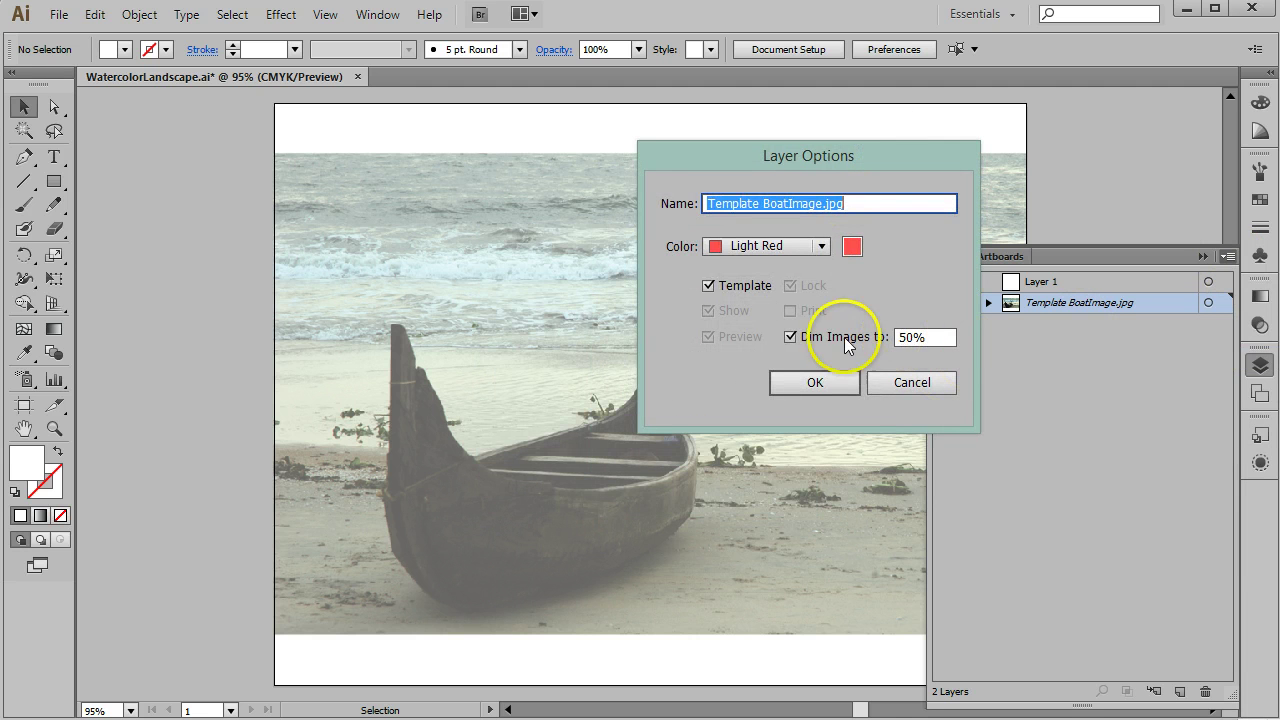
{"action": "left_click", "coordinate": [792, 336]}
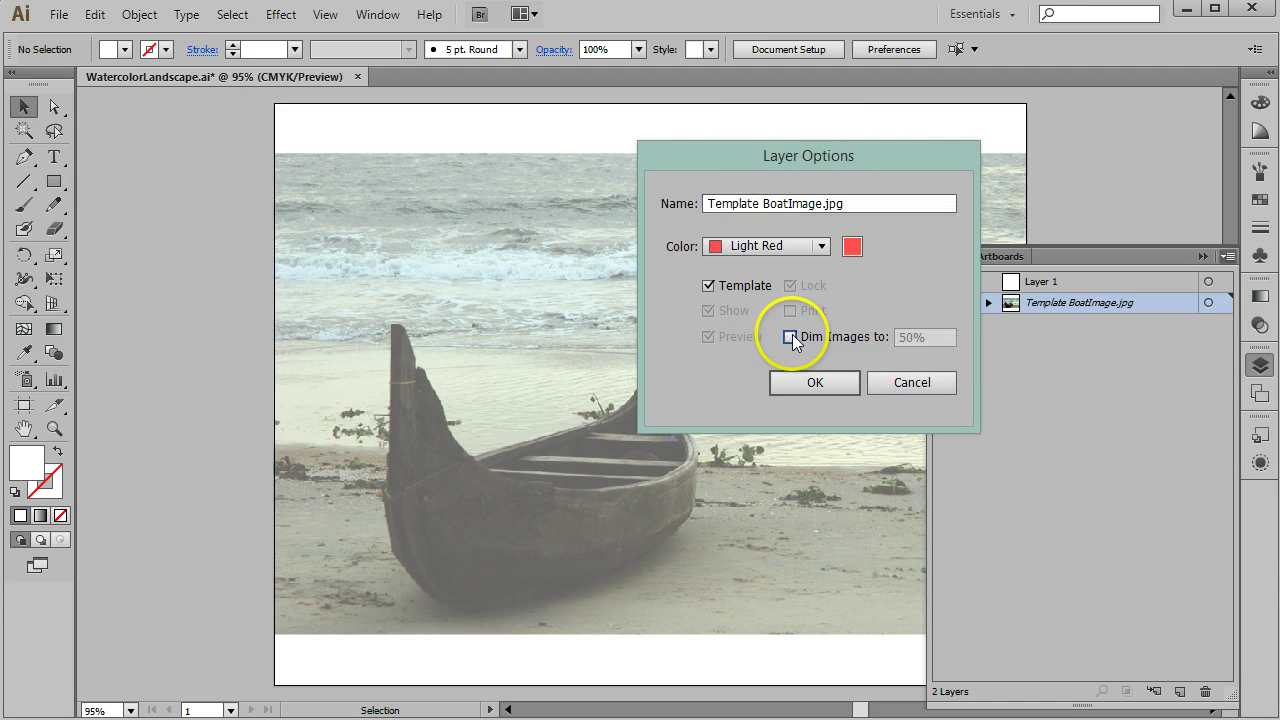
{"action": "left_click", "coordinate": [815, 382]}
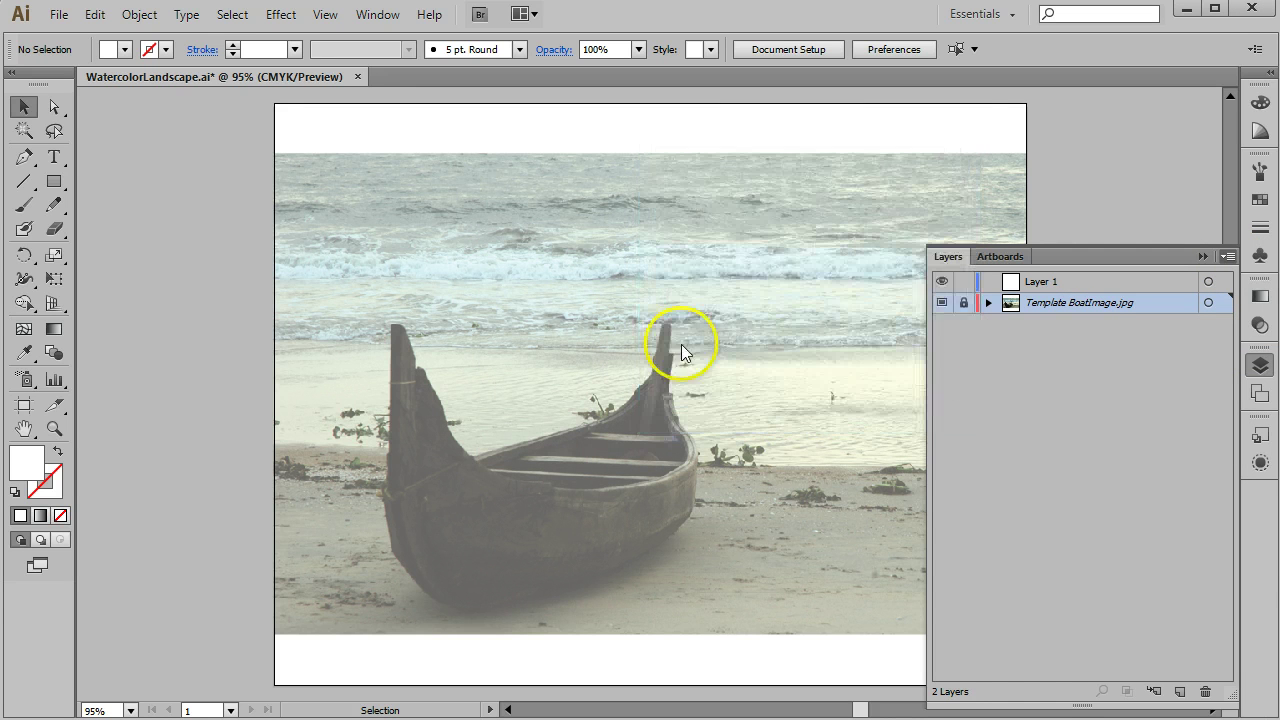
{"action": "left_click", "coordinate": [965, 303]}
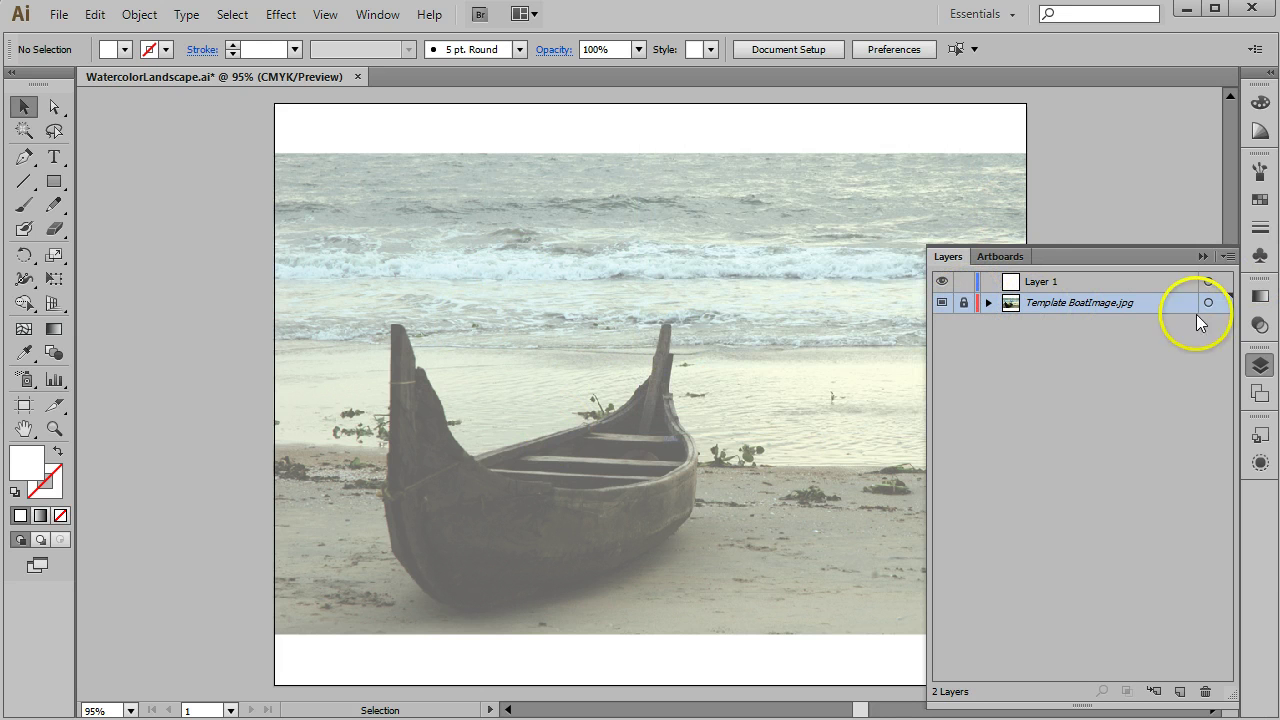
{"action": "left_click", "coordinate": [1227, 257]}
{"action": "left_click", "coordinate": [1067, 200]}
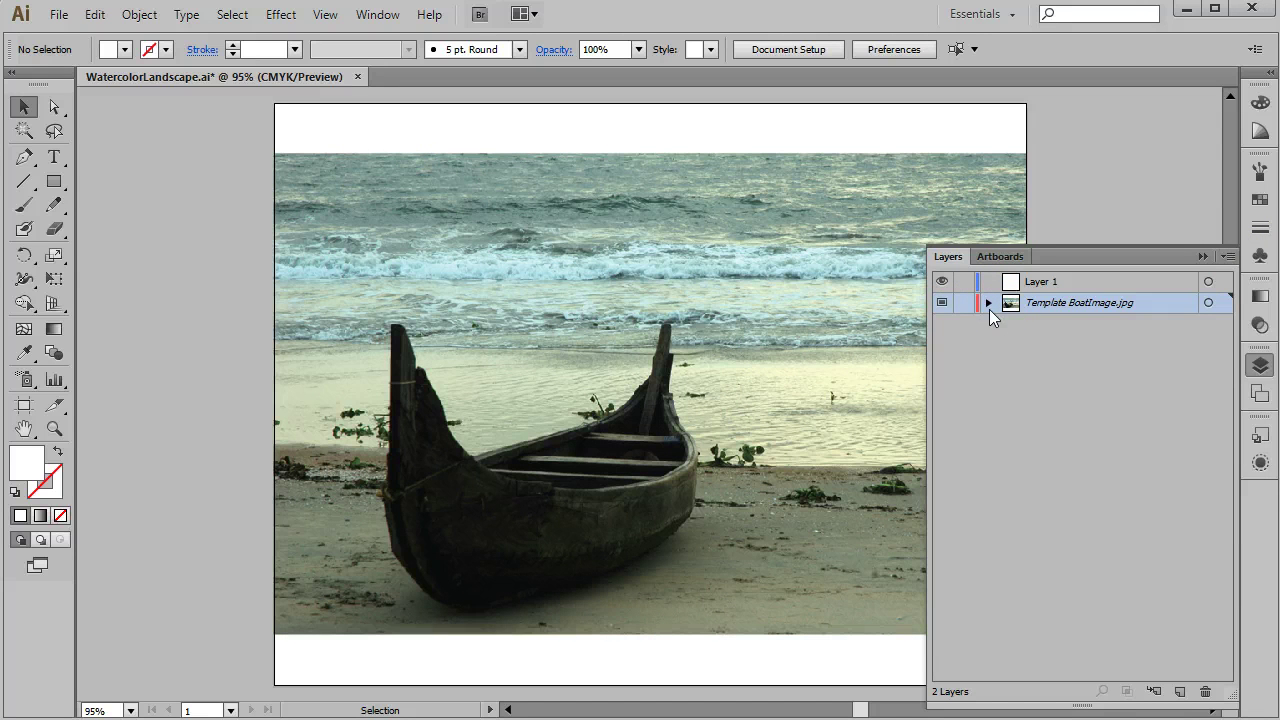
Step: Dim the template layer's image to 50% and make Layer 1 the active layer
{"action": "left_click", "coordinate": [1228, 257]}
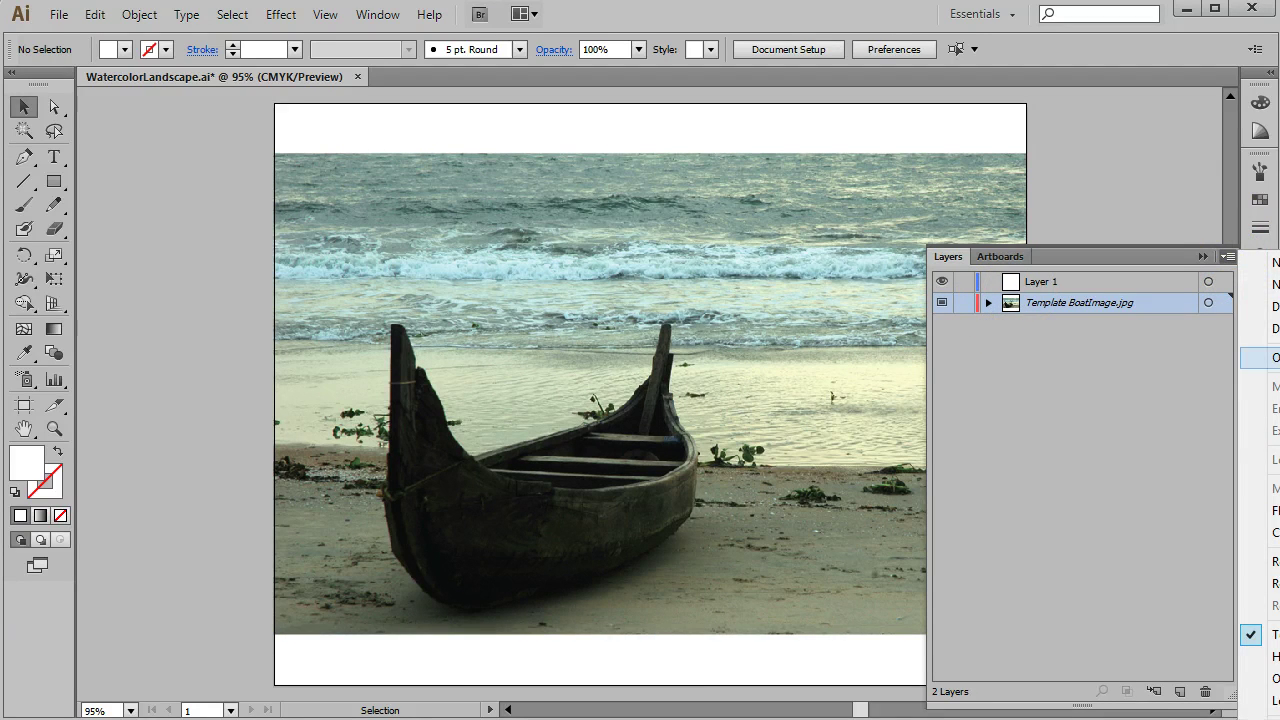
{"action": "left_click", "coordinate": [1262, 357]}
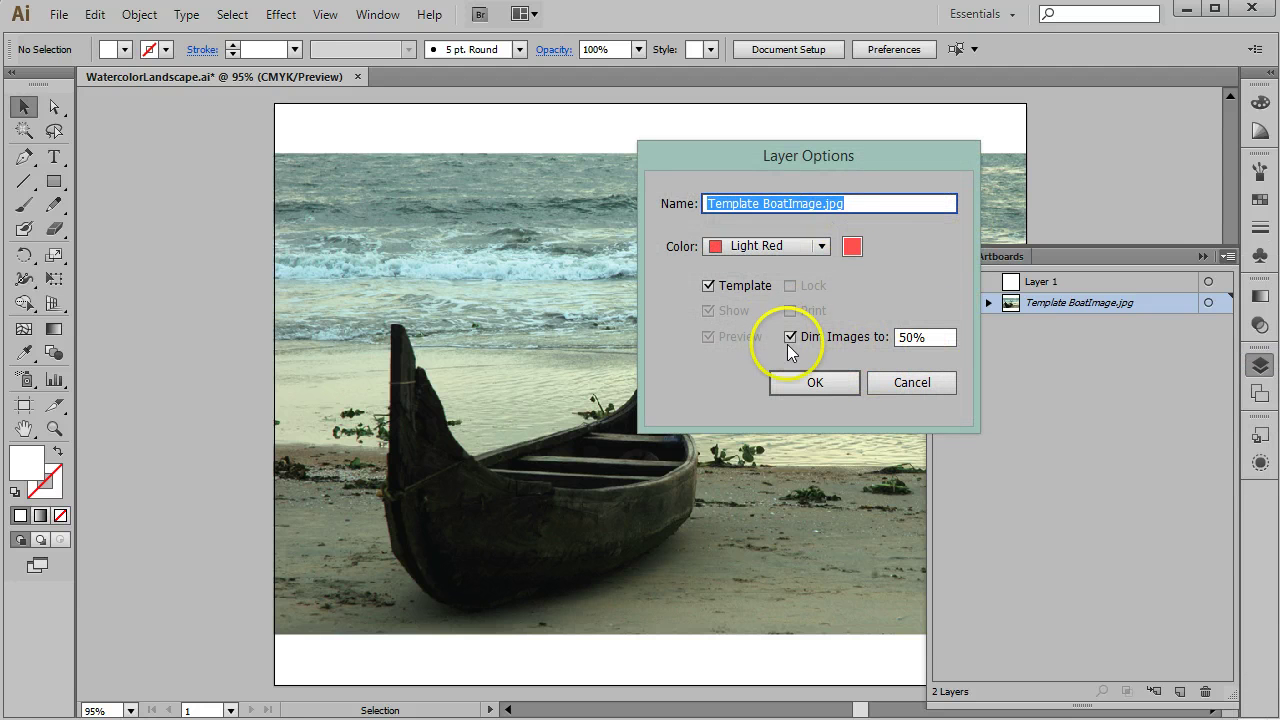
{"action": "left_click", "coordinate": [814, 382]}
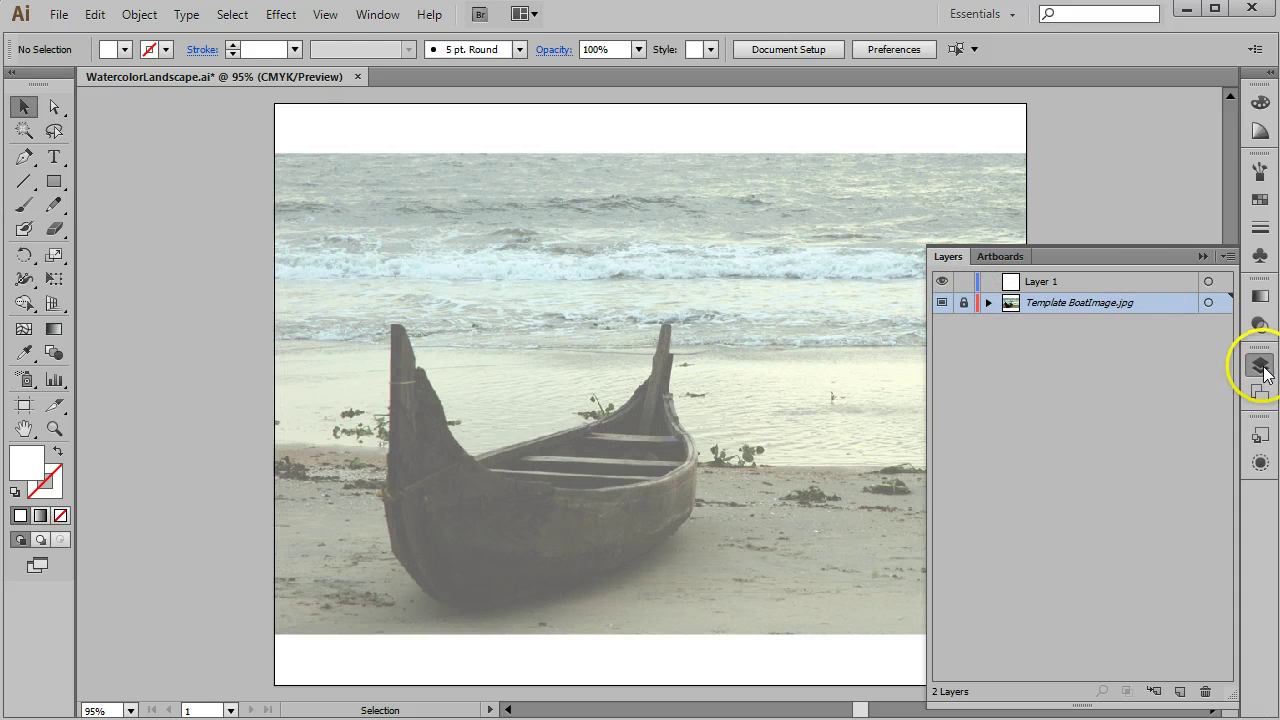
{"action": "left_click", "coordinate": [1129, 283]}
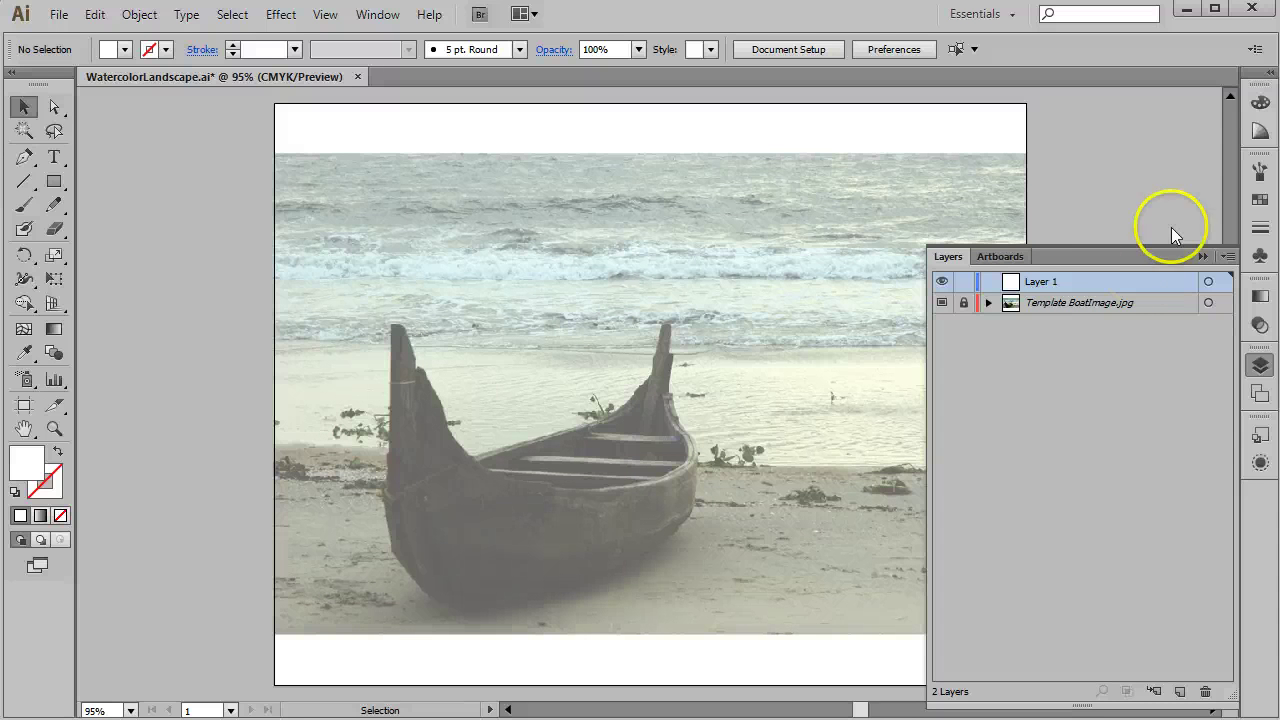
{"action": "left_click", "coordinate": [1259, 365]}
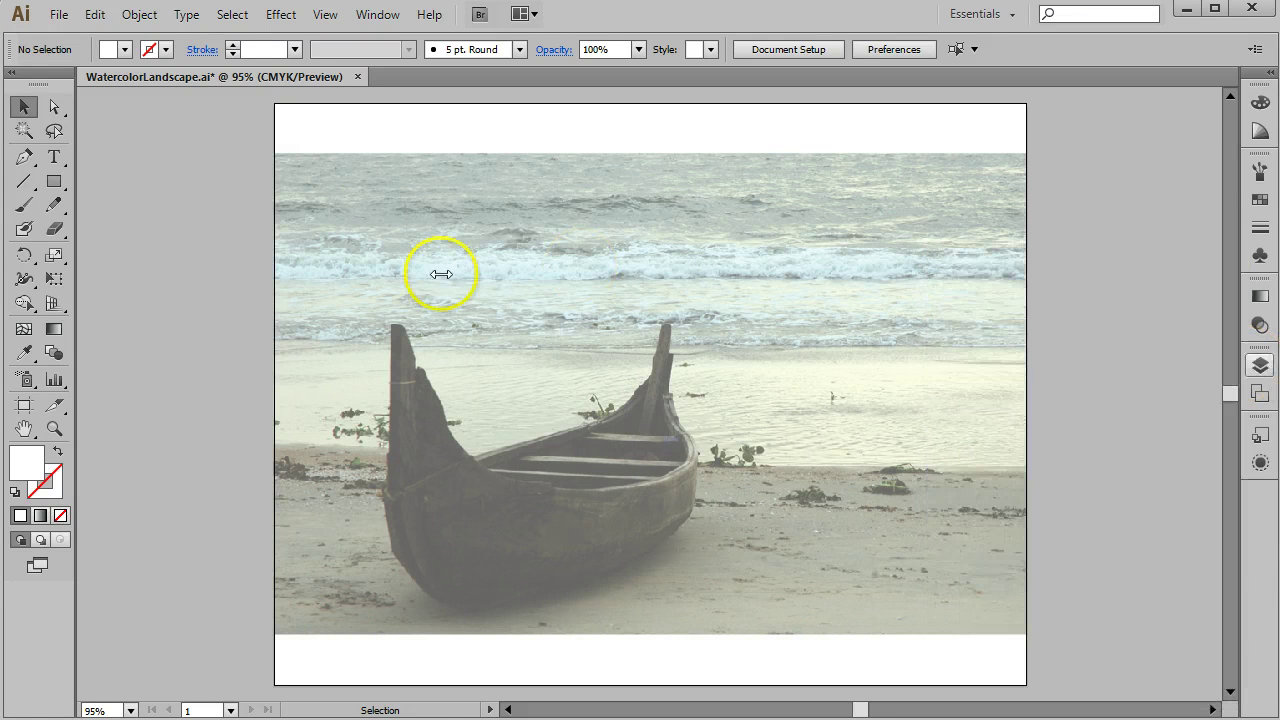
Step: Activate the Paintbrush tool and start a new brush of the Calligraphic Brush type
{"action": "left_click", "coordinate": [25, 207]}
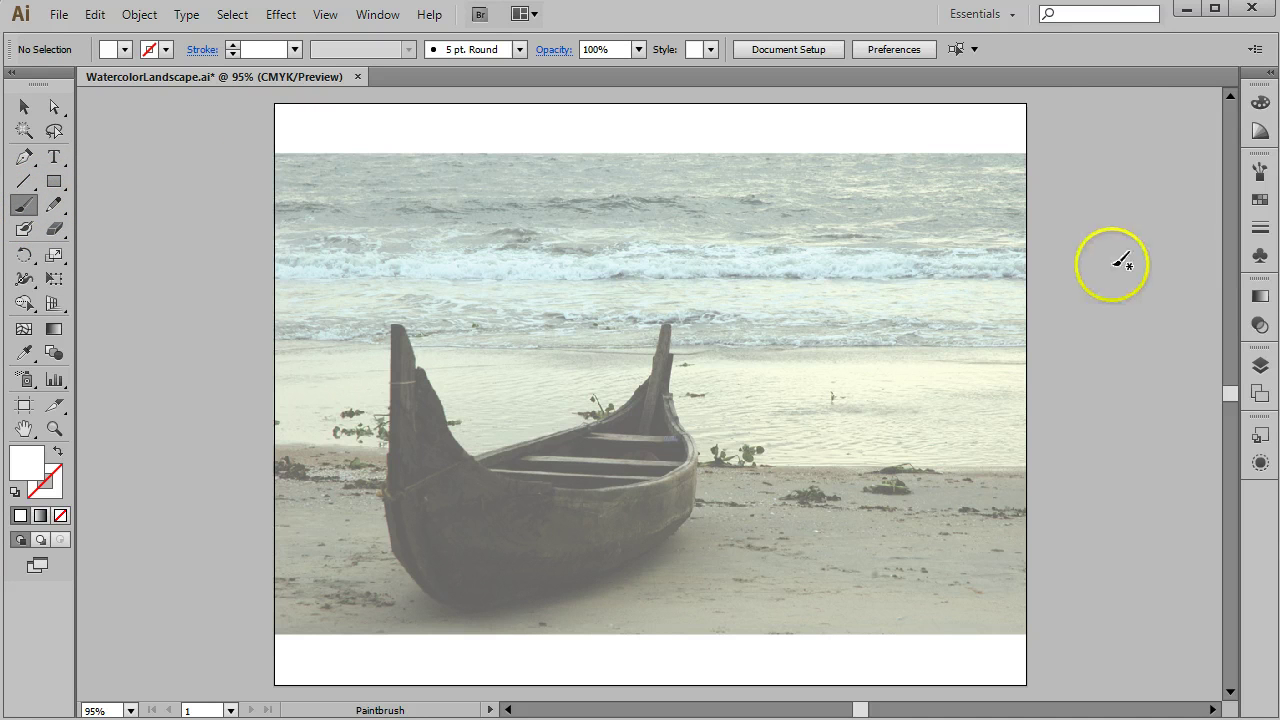
{"action": "left_click", "coordinate": [1260, 171]}
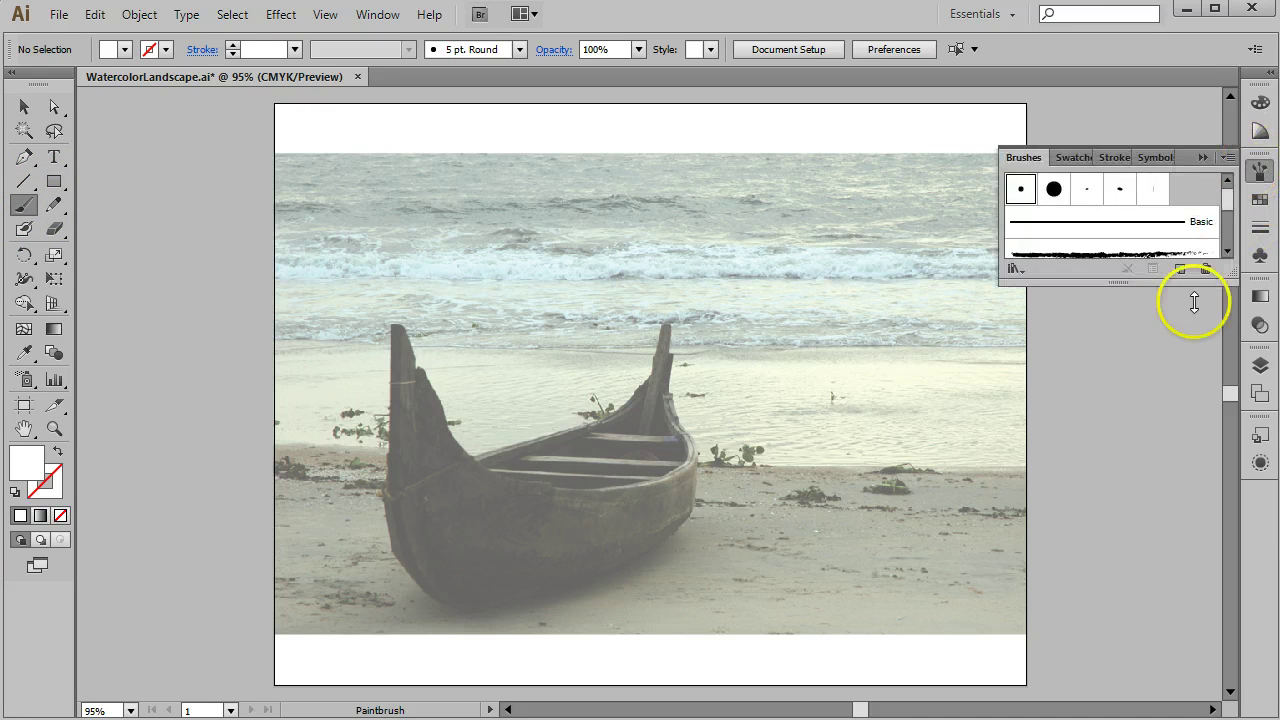
{"action": "mouse_move", "coordinate": [1106, 324]}
{"action": "left_mouse_down"}
{"action": "mouse_move", "coordinate": [1094, 466]}
{"action": "mouse_move", "coordinate": [1123, 506]}
{"action": "mouse_move", "coordinate": [1169, 418]}
{"action": "left_mouse_up"}
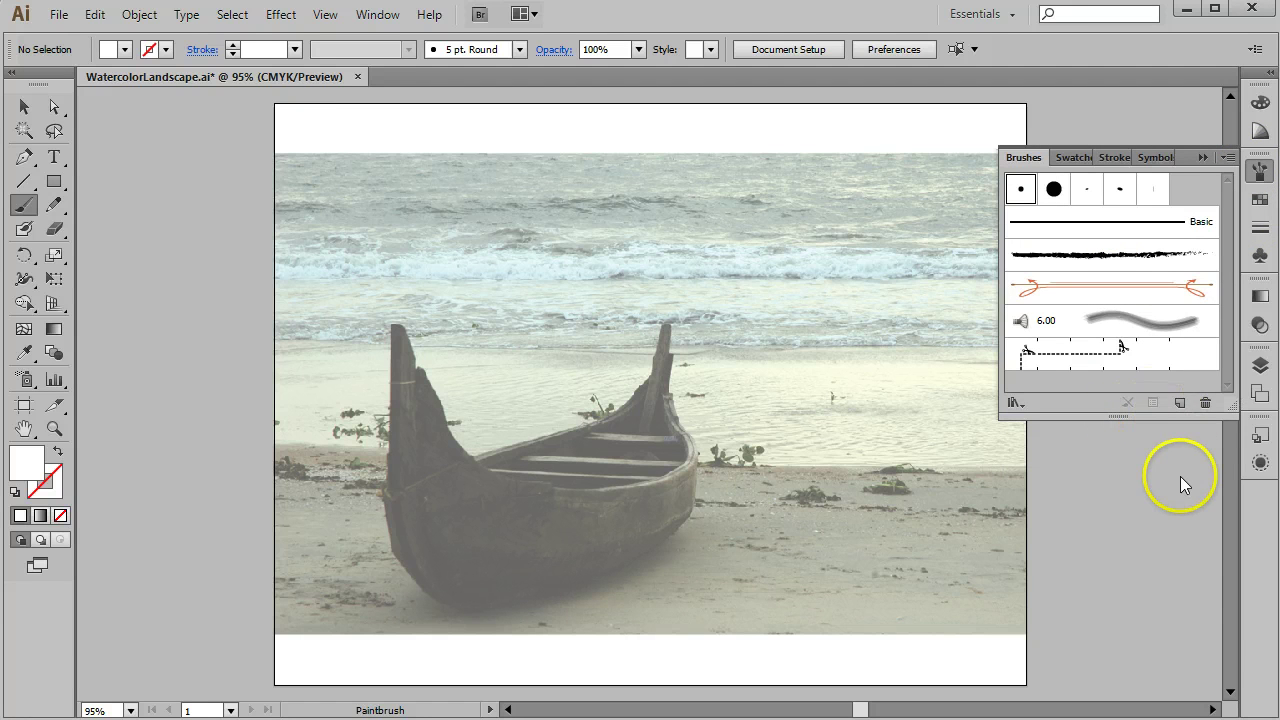
{"action": "left_click", "coordinate": [1180, 404]}
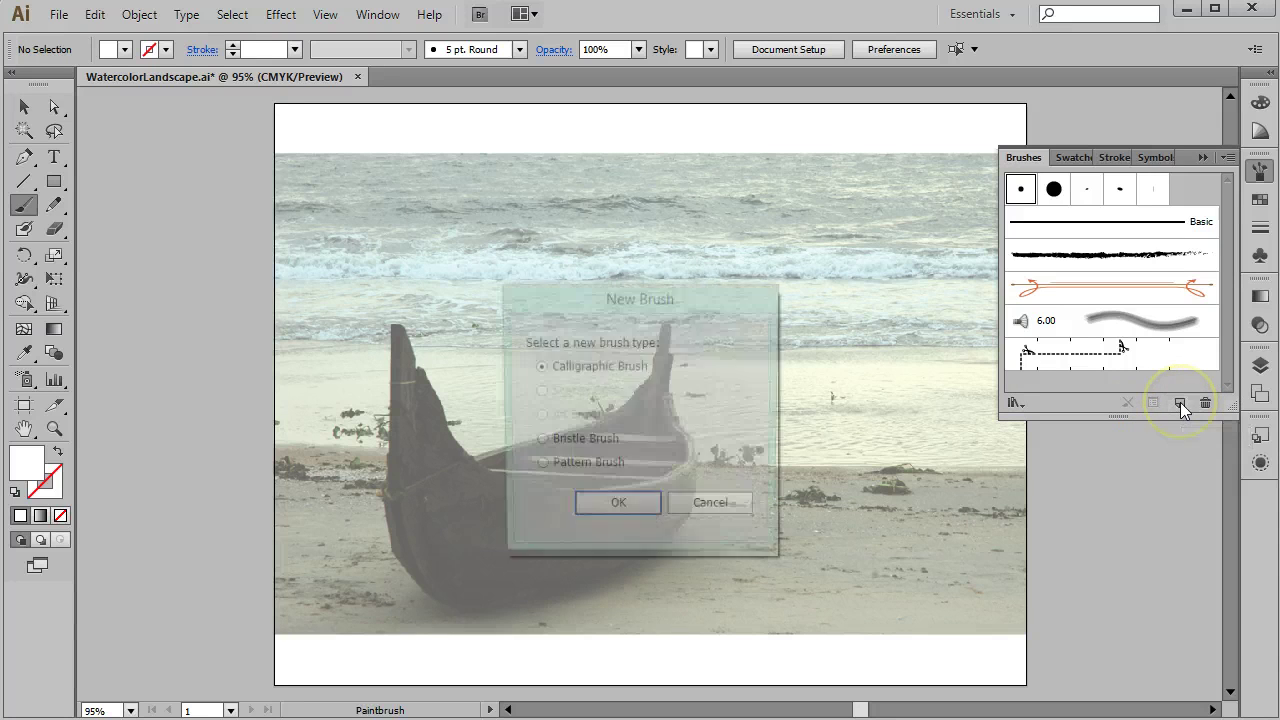
{"action": "left_click_drag", "start_coordinate": [580, 207], "coordinate": [582, 202]}
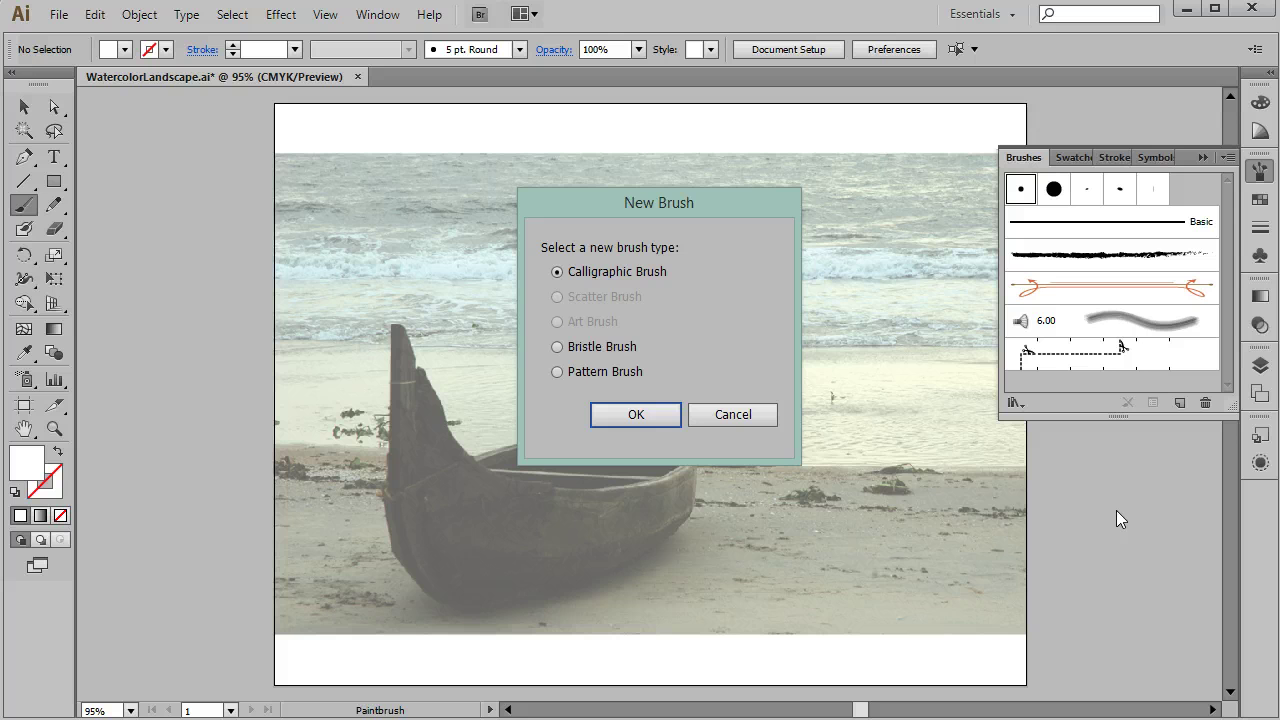
{"action": "left_click", "coordinate": [652, 416]}
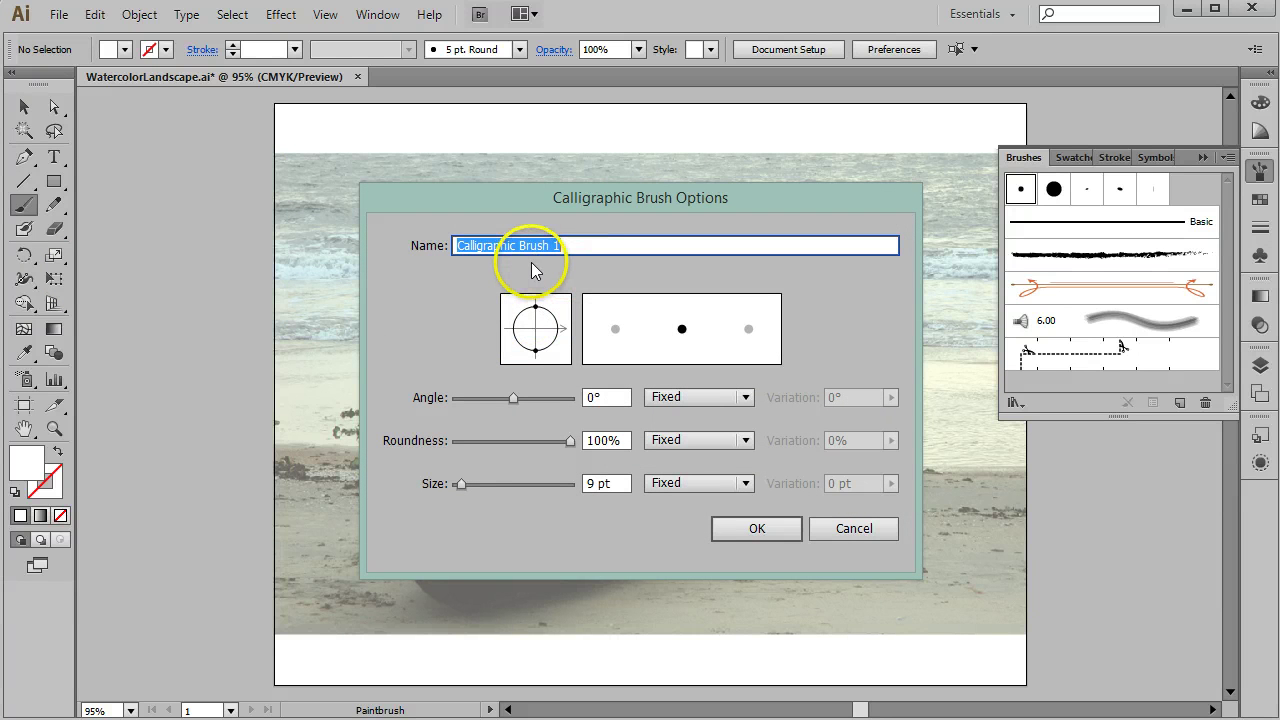
Step: Name the new brush with the owner's first name in possessive form followed by "Calligraphic Brush"
{"action": "type", "text": "Callig"}
{"action": "key", "text": "BackSpace"}
{"action": "key", "text": "BackSpace"}
{"action": "key", "text": "BackSpace"}
{"action": "key", "text": "BackSpace"}
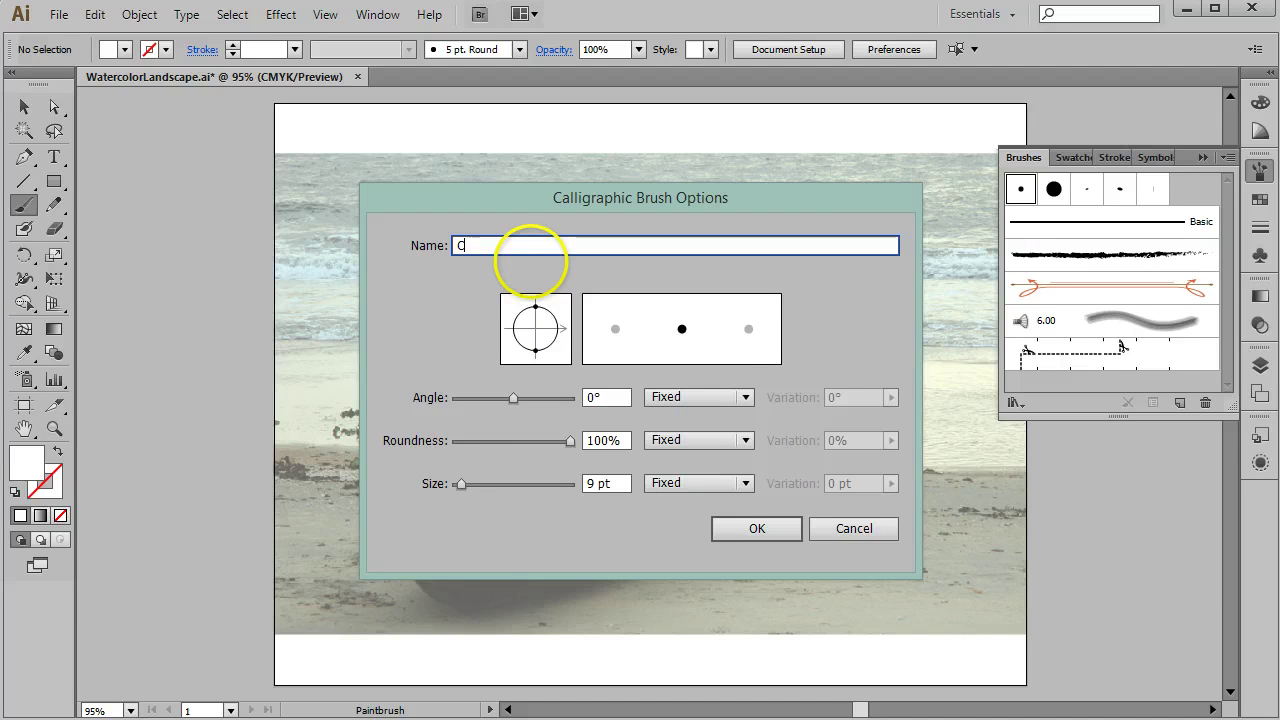
{"action": "type", "text": "Batsy"}
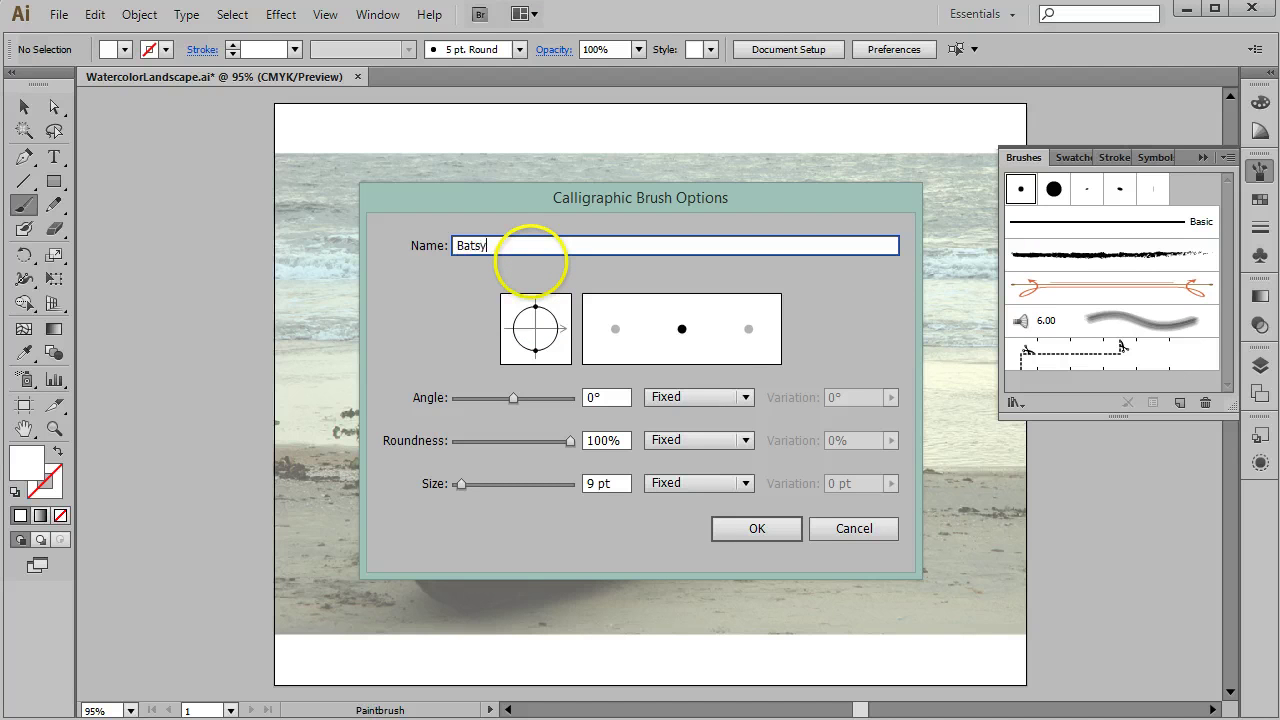
{"action": "type", "text": "'s Calligraphic Brush"}
Step: Shape the new calligraphic brush to a 53° angle and 20% roundness at a fixed 9 pt size, and create it
{"action": "mouse_move", "coordinate": [535, 305]}
{"action": "left_mouse_down"}
{"action": "mouse_move", "coordinate": [535, 322]}
{"action": "mouse_move", "coordinate": [562, 329]}
{"action": "mouse_move", "coordinate": [555, 312]}
{"action": "left_mouse_up"}
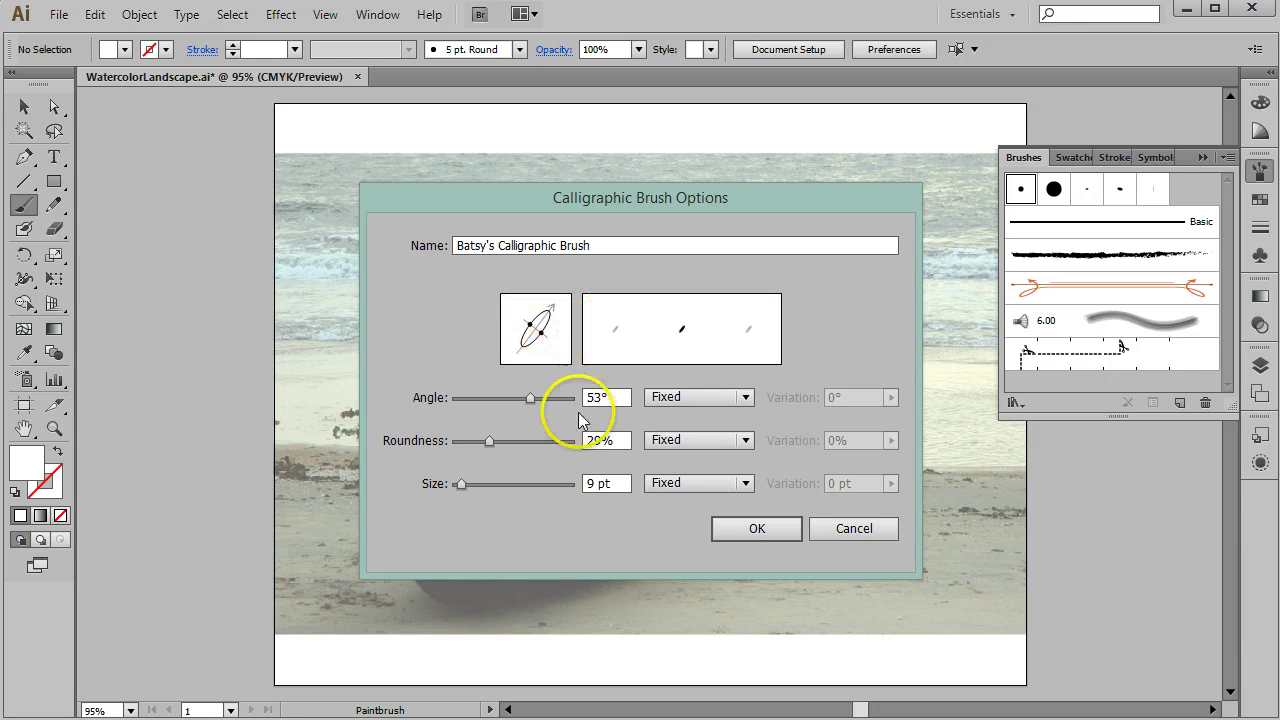
{"action": "left_click_drag", "start_coordinate": [489, 441], "coordinate": [480, 441]}
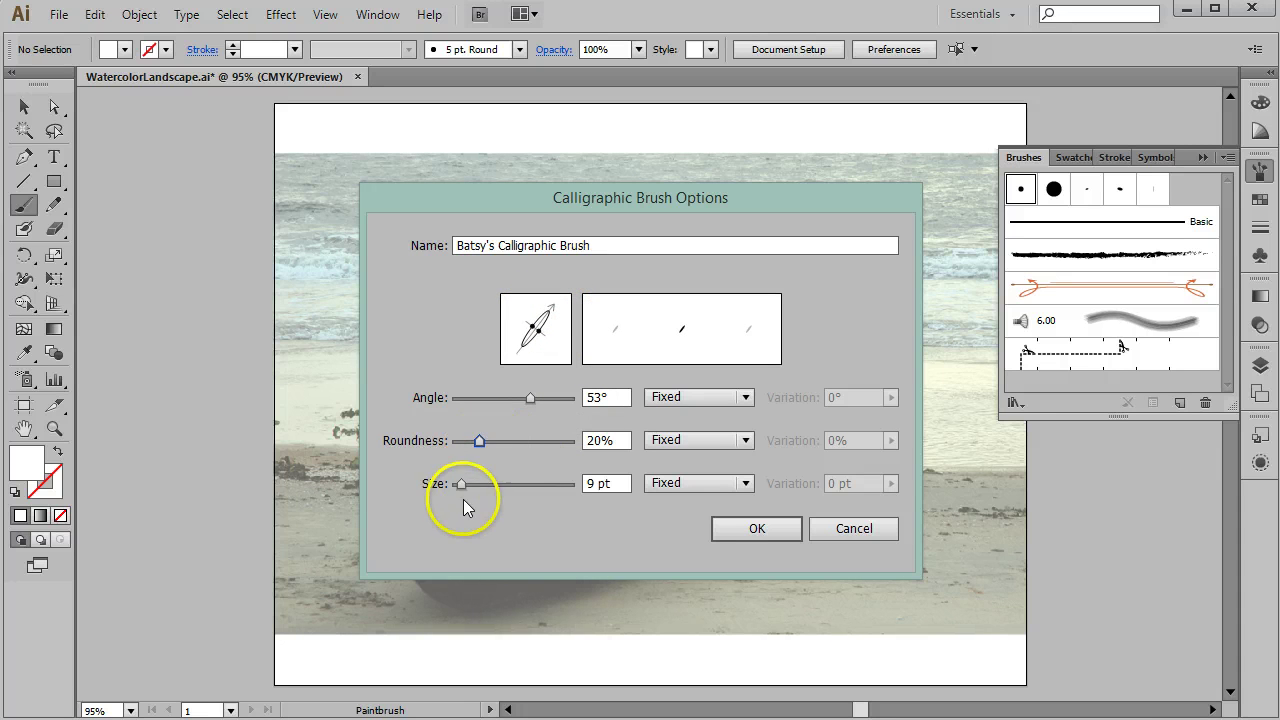
{"action": "left_click", "coordinate": [461, 484]}
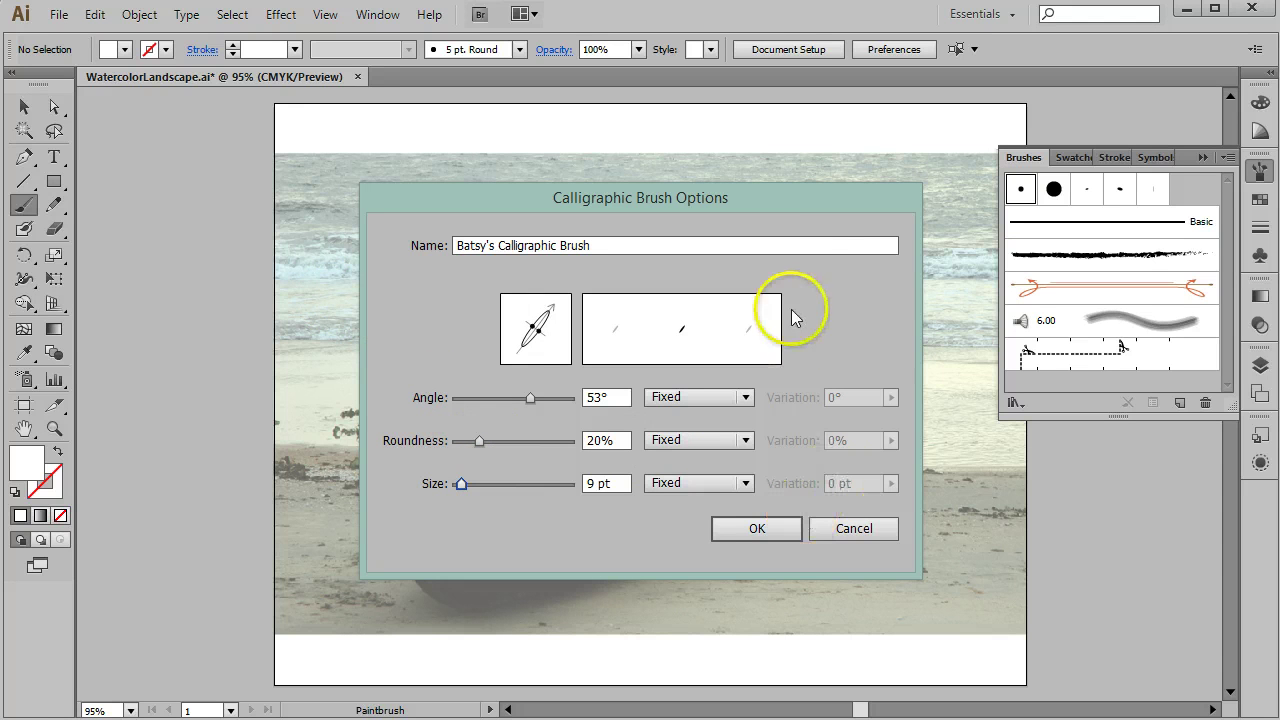
{"action": "left_click", "coordinate": [747, 484]}
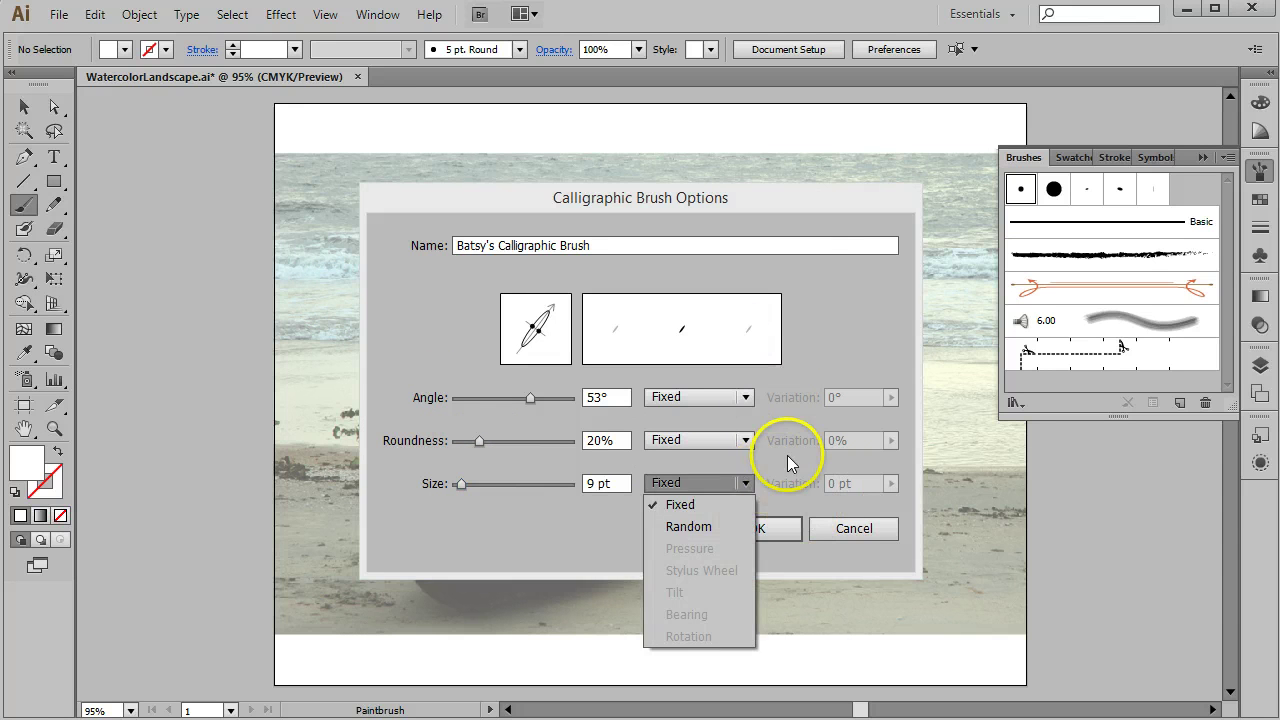
{"action": "left_click", "coordinate": [771, 406]}
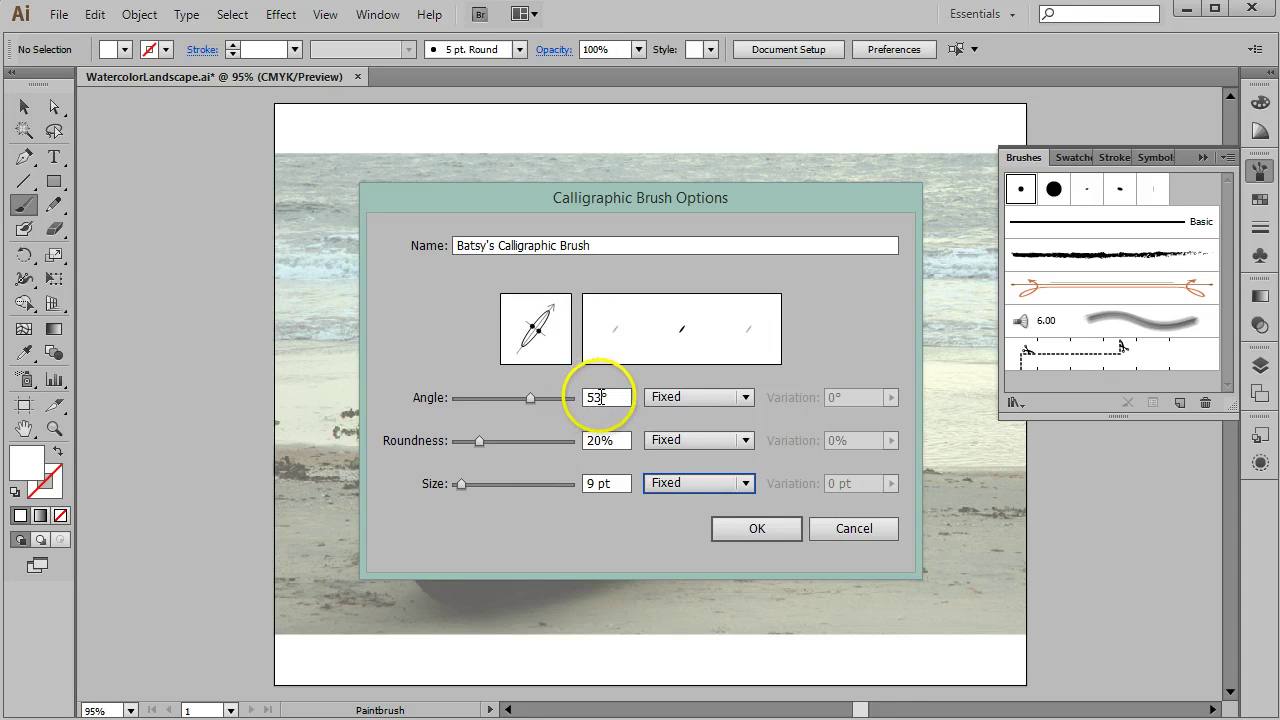
{"action": "mouse_move", "coordinate": [478, 447]}
{"action": "left_mouse_down"}
{"action": "mouse_move", "coordinate": [460, 447]}
{"action": "mouse_move", "coordinate": [496, 439]}
{"action": "mouse_move", "coordinate": [472, 441]}
{"action": "left_mouse_up"}
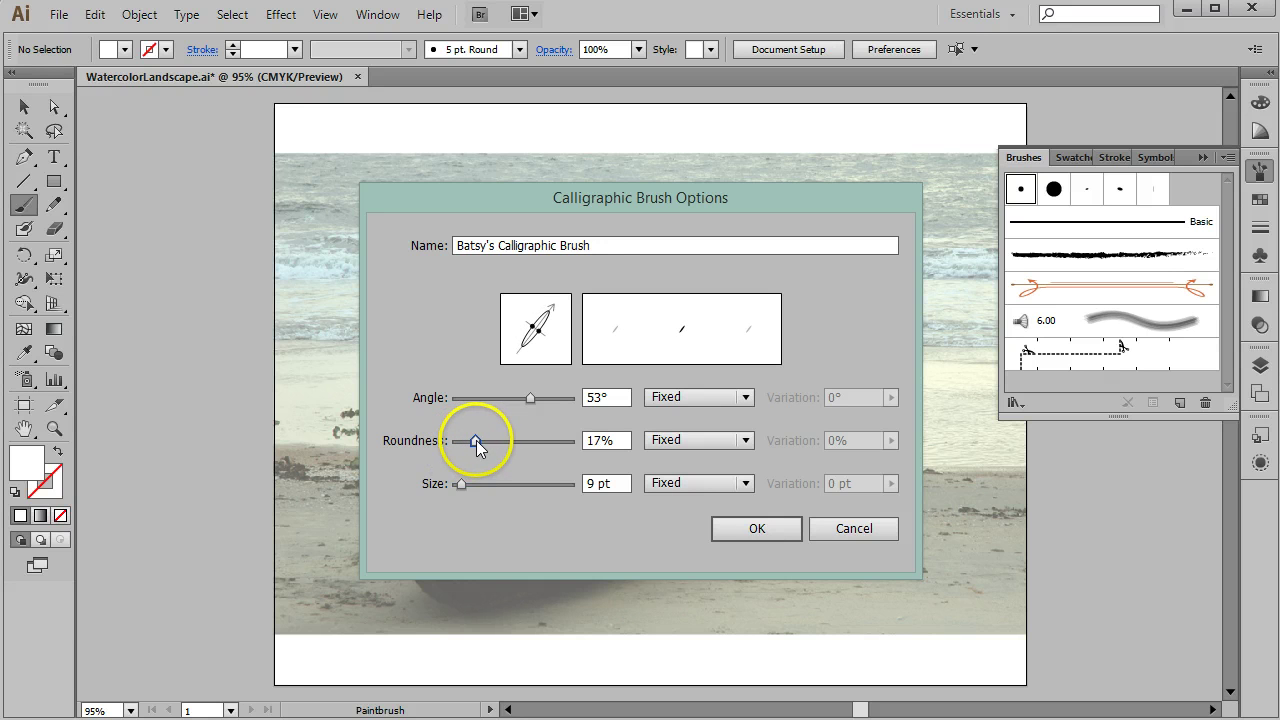
{"action": "left_click_drag", "start_coordinate": [586, 437], "coordinate": [609, 440]}
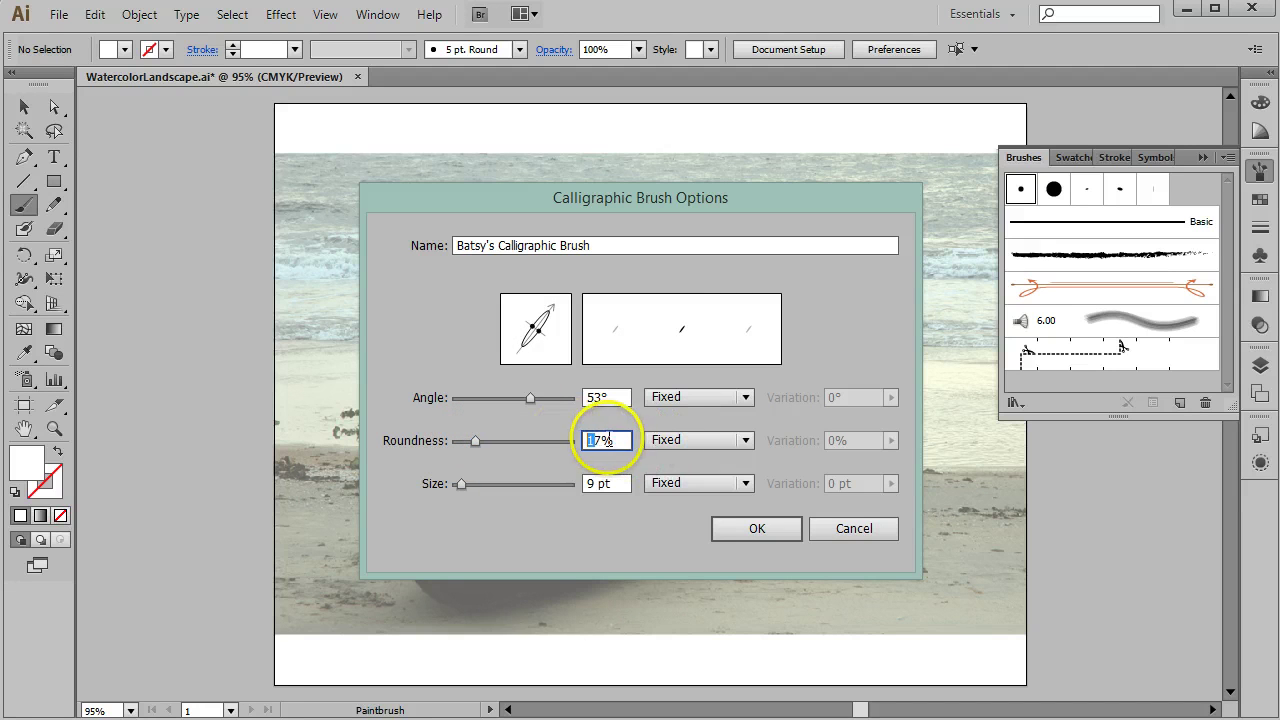
{"action": "type", "text": "20"}
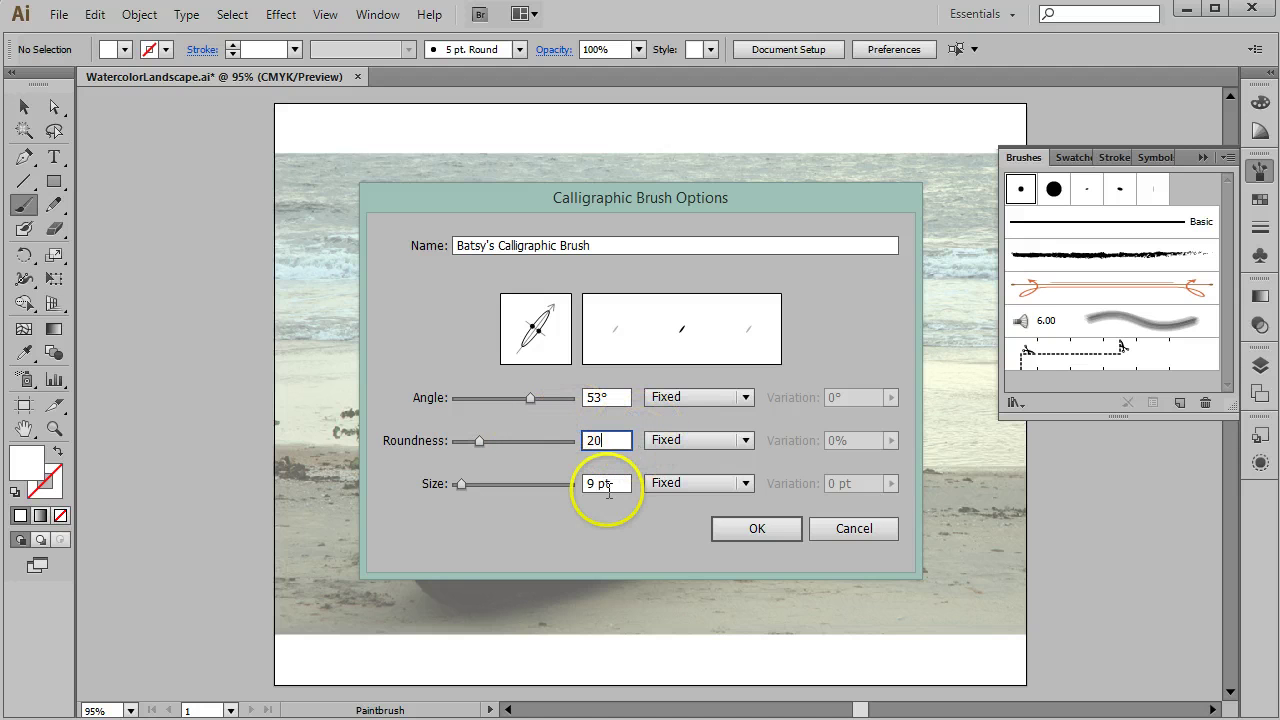
{"action": "left_click", "coordinate": [768, 529]}
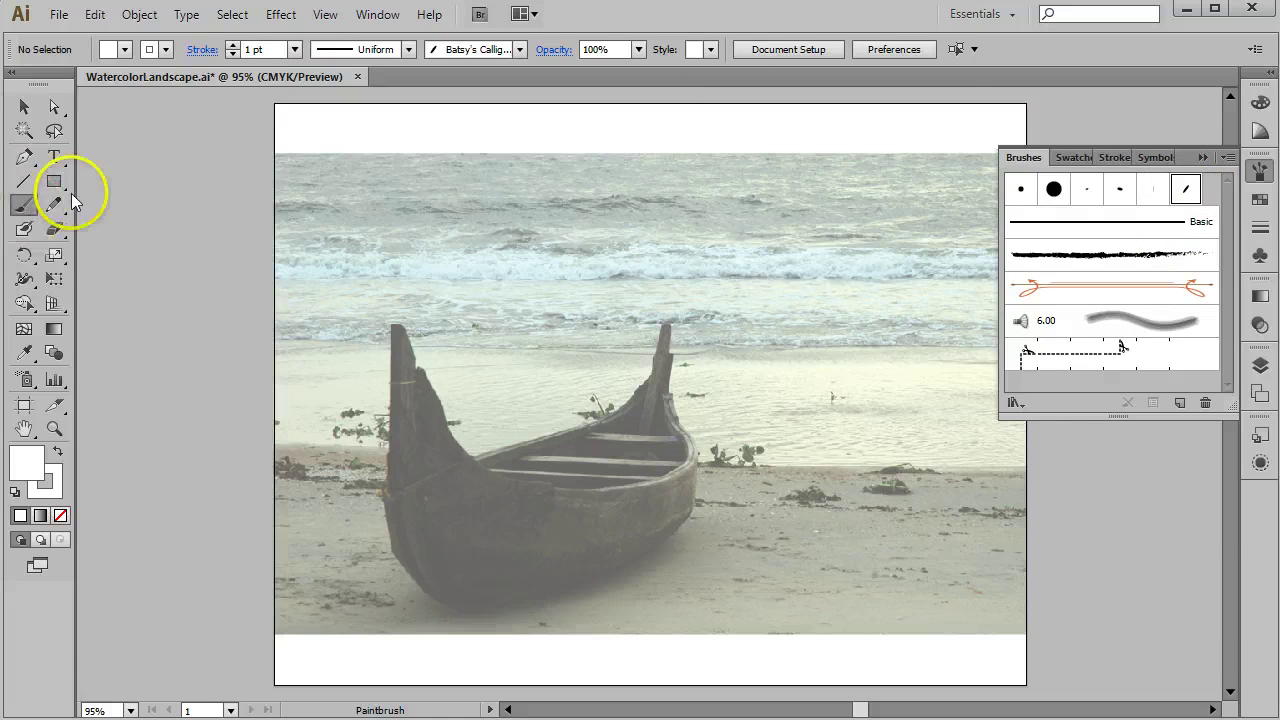
Step: Rename Layer 1 to "Calligraphic Strokes"
{"action": "left_click", "coordinate": [1259, 171]}
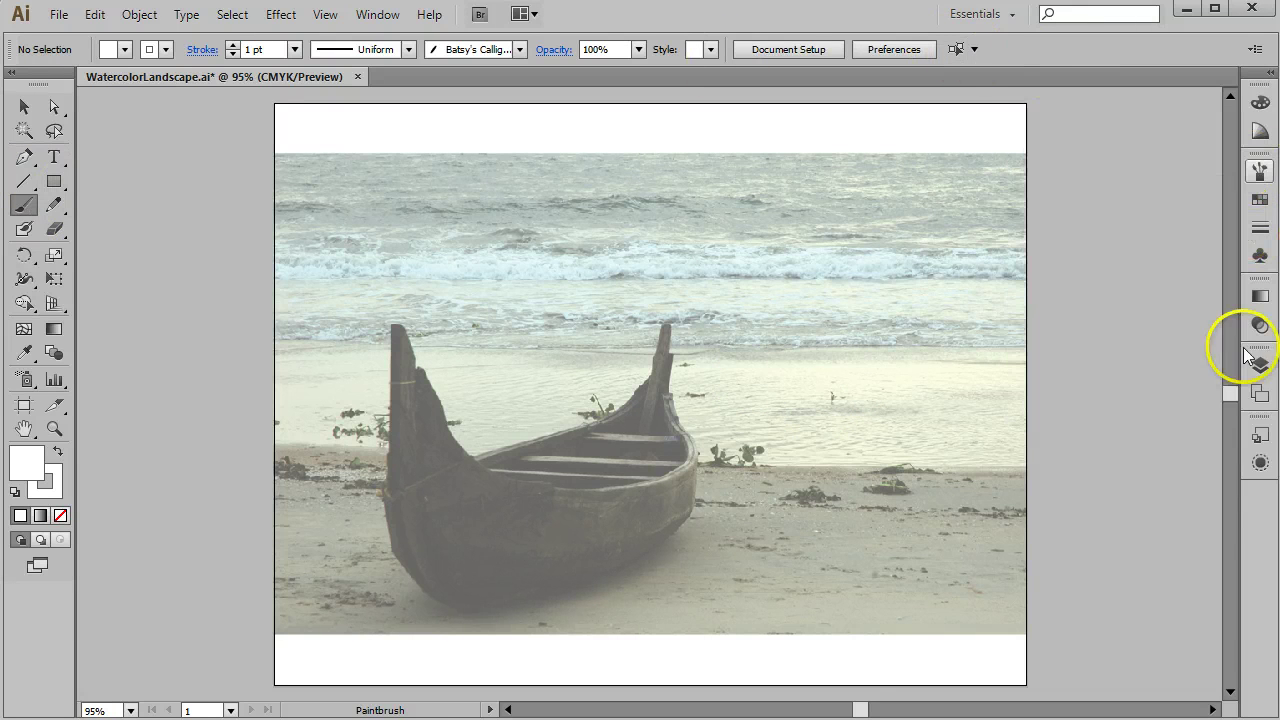
{"action": "left_click", "coordinate": [1261, 368]}
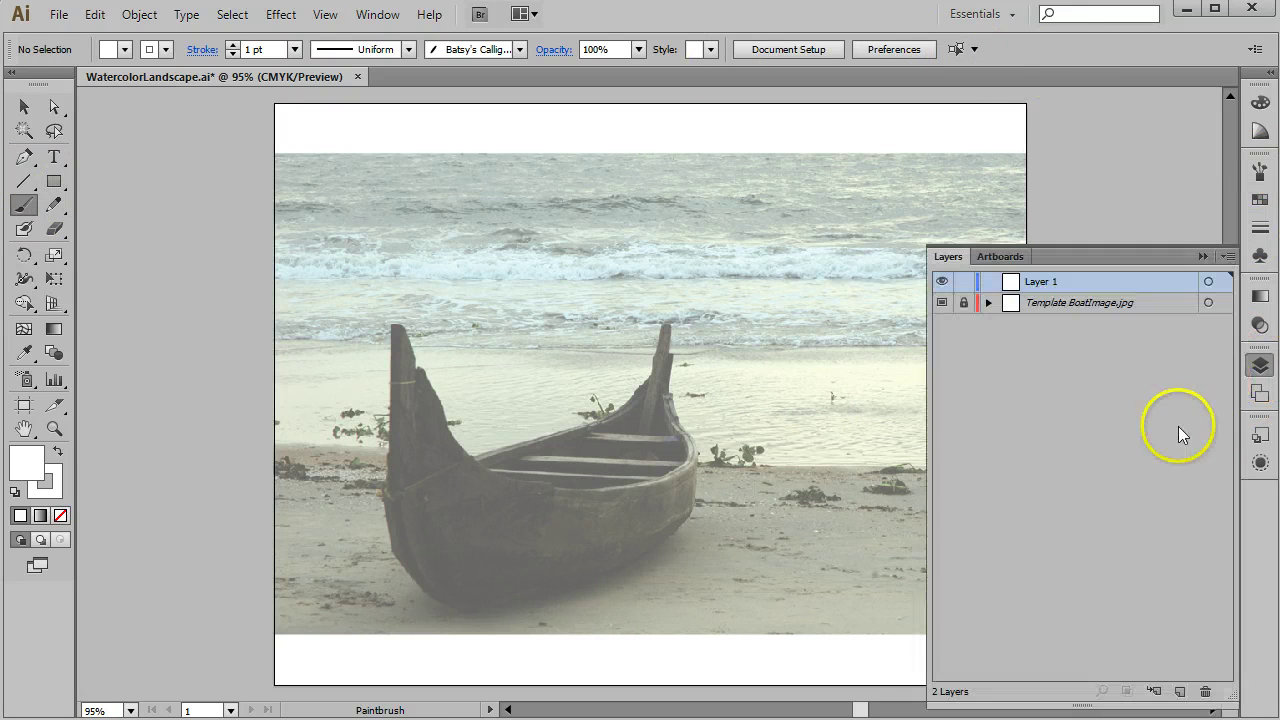
{"action": "double_click", "coordinate": [1044, 279]}
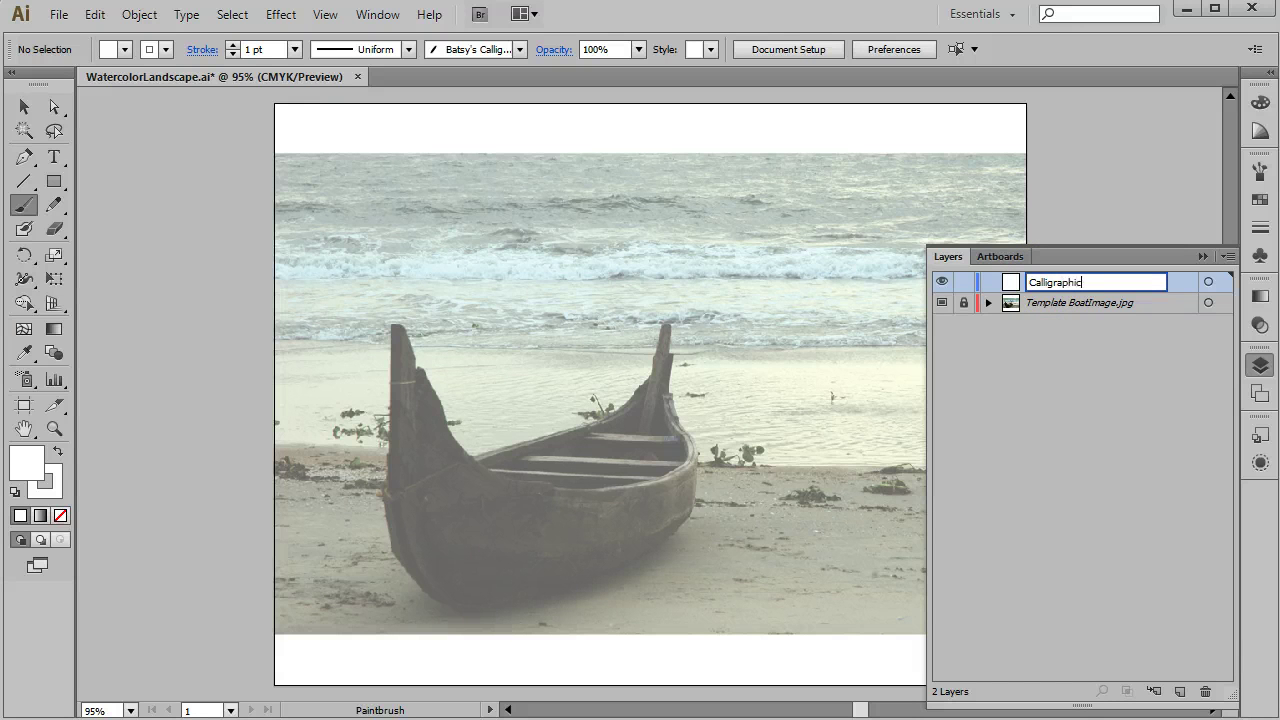
{"action": "key", "text": "Return"}
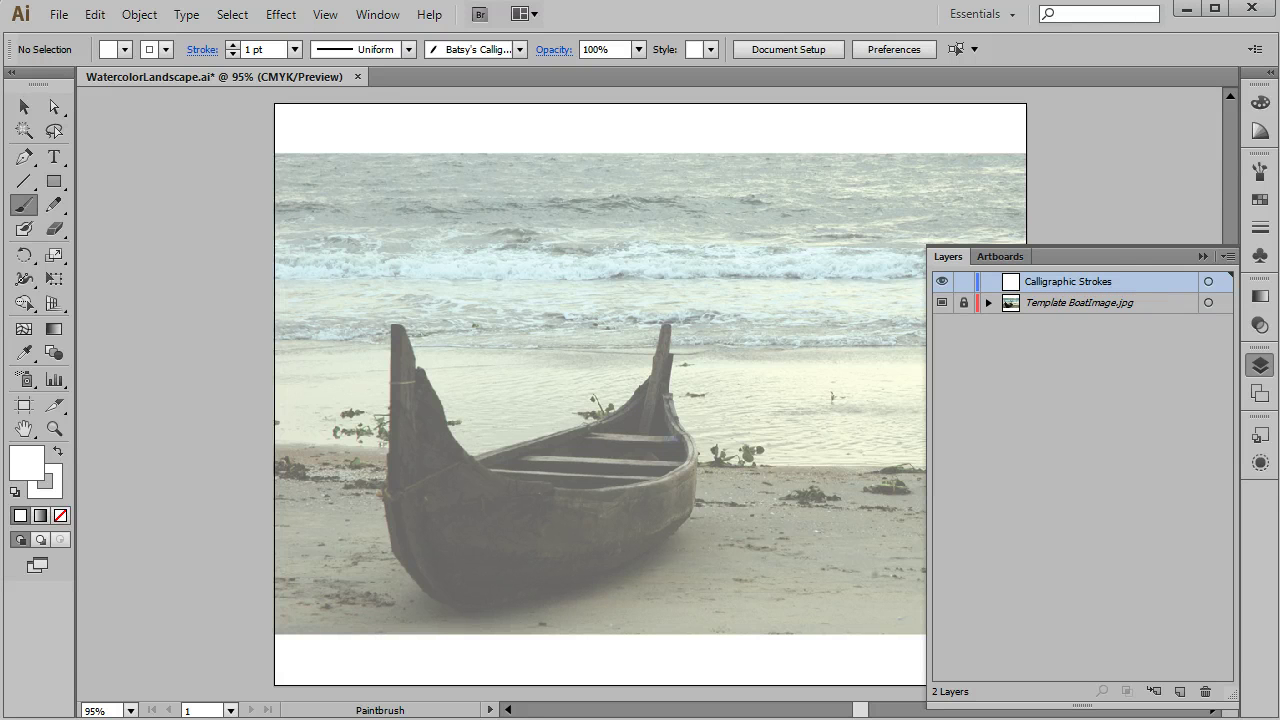
{"action": "left_click", "coordinate": [1264, 363]}
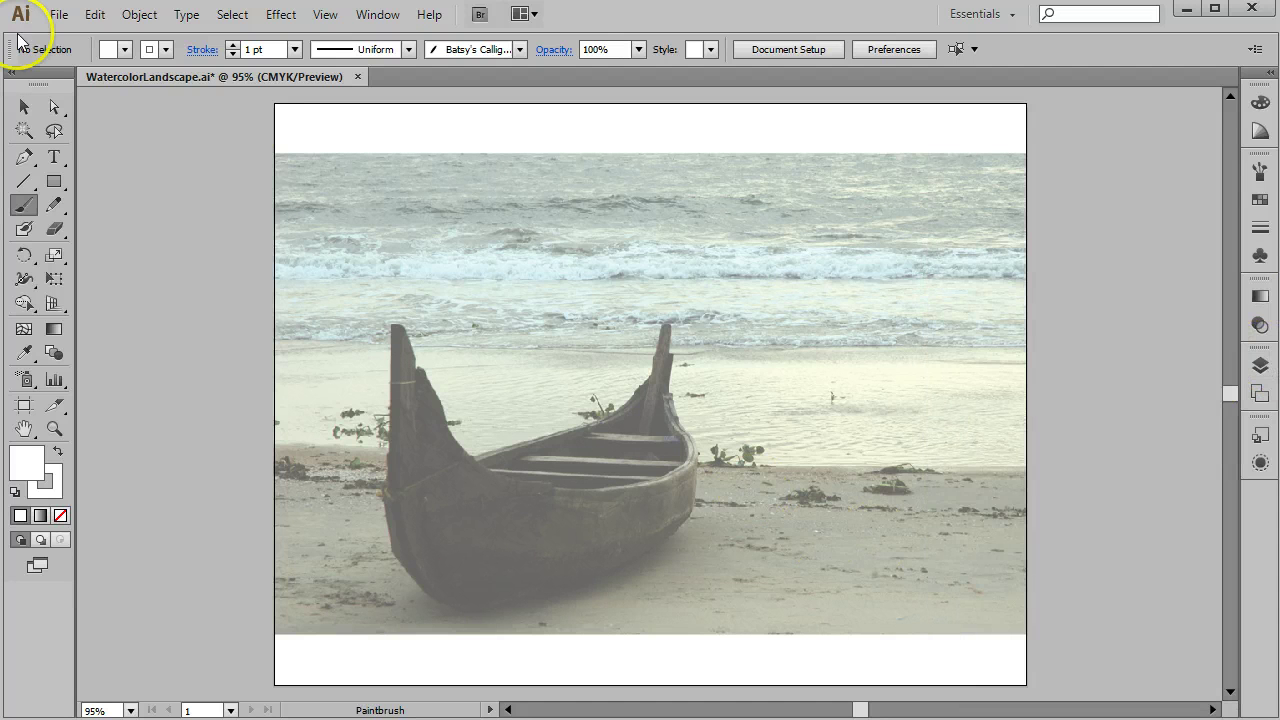
Step: Paint calligraphic strokes over the boat's far upper edge, the inner line of its right end and its three seats
{"action": "left_click", "coordinate": [54, 428]}
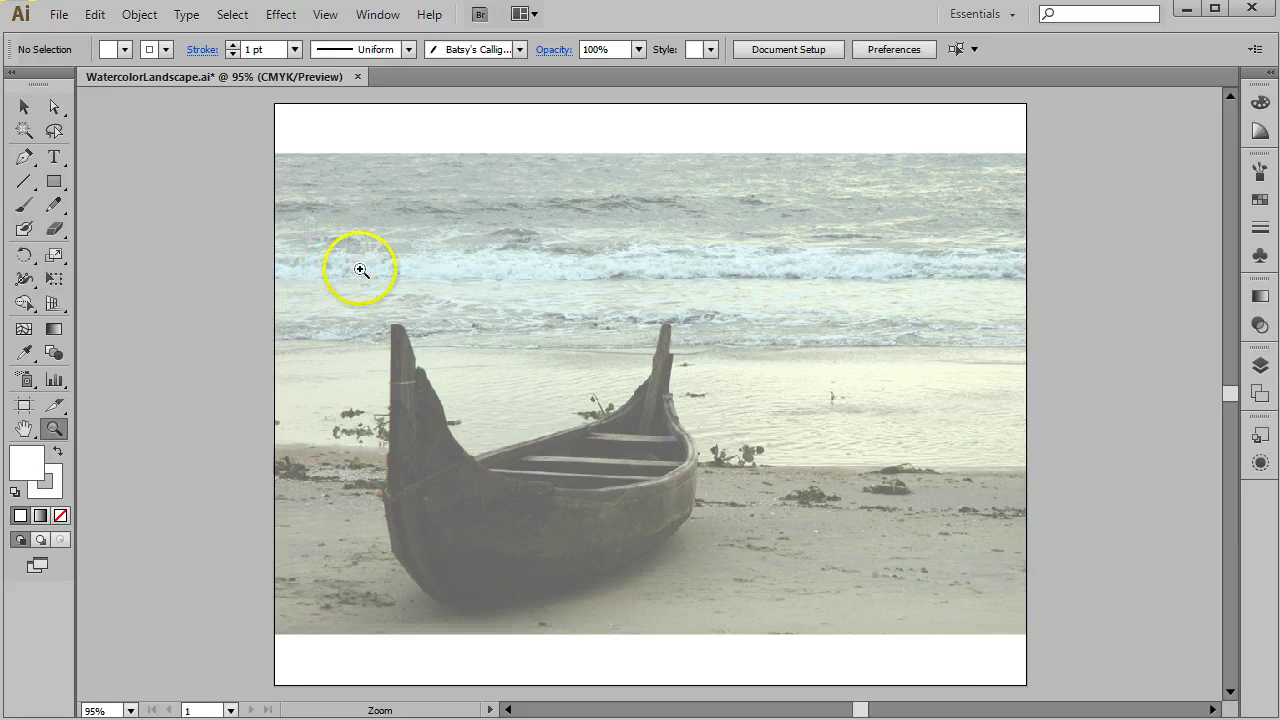
{"action": "left_click_drag", "start_coordinate": [494, 373], "coordinate": [740, 600]}
{"action": "left_click", "coordinate": [25, 208]}
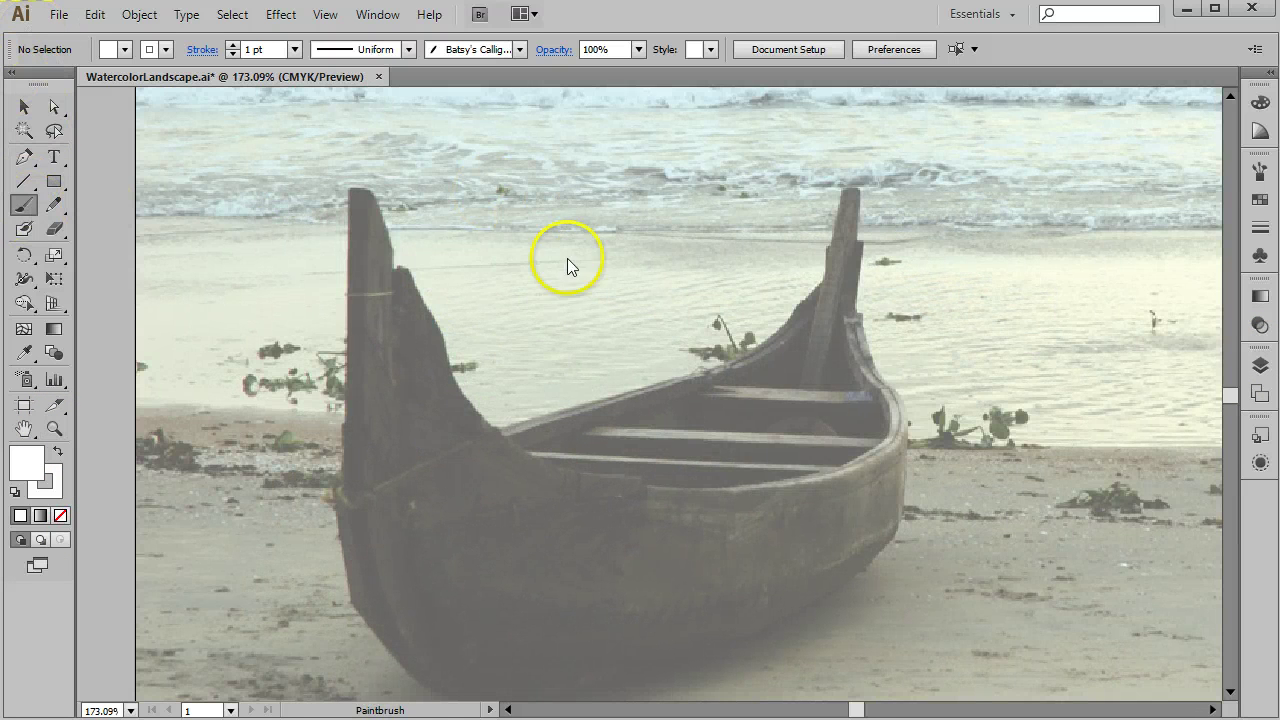
{"action": "mouse_move", "coordinate": [842, 192]}
{"action": "left_mouse_down"}
{"action": "mouse_move", "coordinate": [814, 300]}
{"action": "mouse_move", "coordinate": [770, 341]}
{"action": "mouse_move", "coordinate": [667, 386]}
{"action": "mouse_move", "coordinate": [512, 423]}
{"action": "mouse_move", "coordinate": [476, 420]}
{"action": "mouse_move", "coordinate": [459, 402]}
{"action": "mouse_move", "coordinate": [417, 266]}
{"action": "mouse_move", "coordinate": [356, 192]}
{"action": "left_mouse_up"}
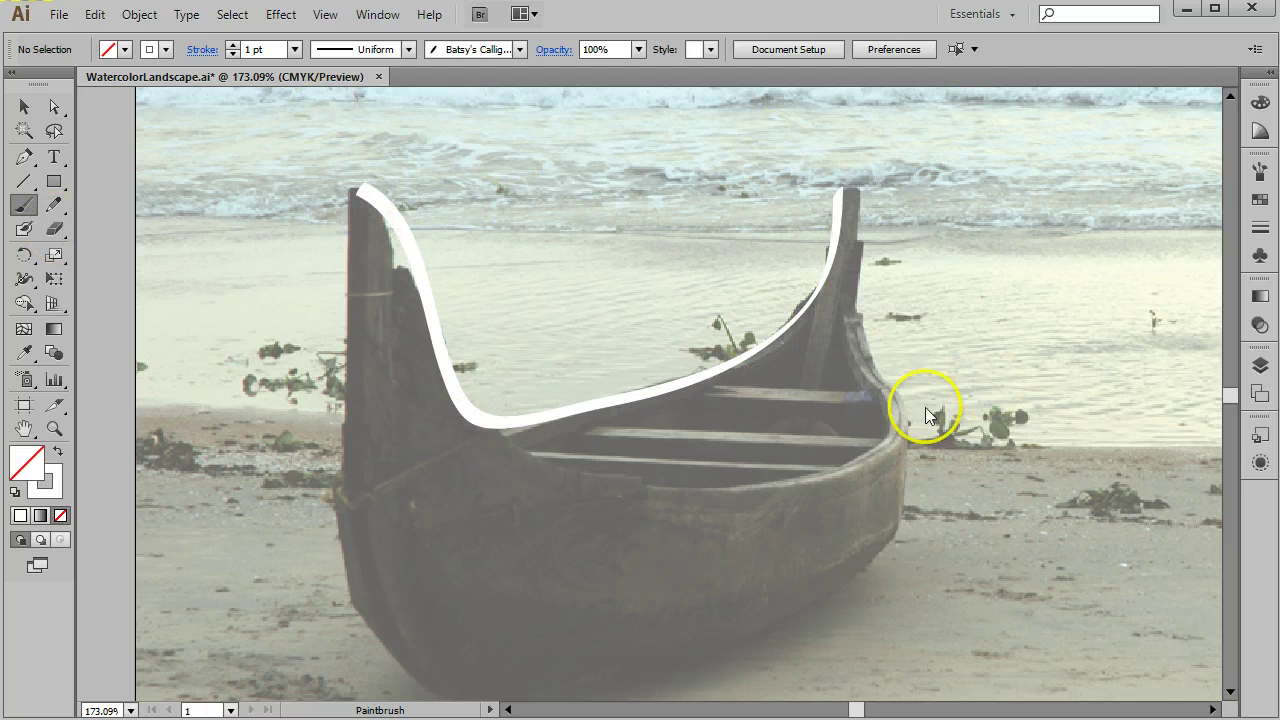
{"action": "mouse_move", "coordinate": [860, 188]}
{"action": "left_mouse_down"}
{"action": "mouse_move", "coordinate": [857, 293]}
{"action": "mouse_move", "coordinate": [813, 308]}
{"action": "mouse_move", "coordinate": [790, 394]}
{"action": "mouse_move", "coordinate": [841, 292]}
{"action": "mouse_move", "coordinate": [767, 407]}
{"action": "mouse_move", "coordinate": [866, 412]}
{"action": "left_mouse_up"}
{"action": "left_click", "coordinate": [714, 396]}
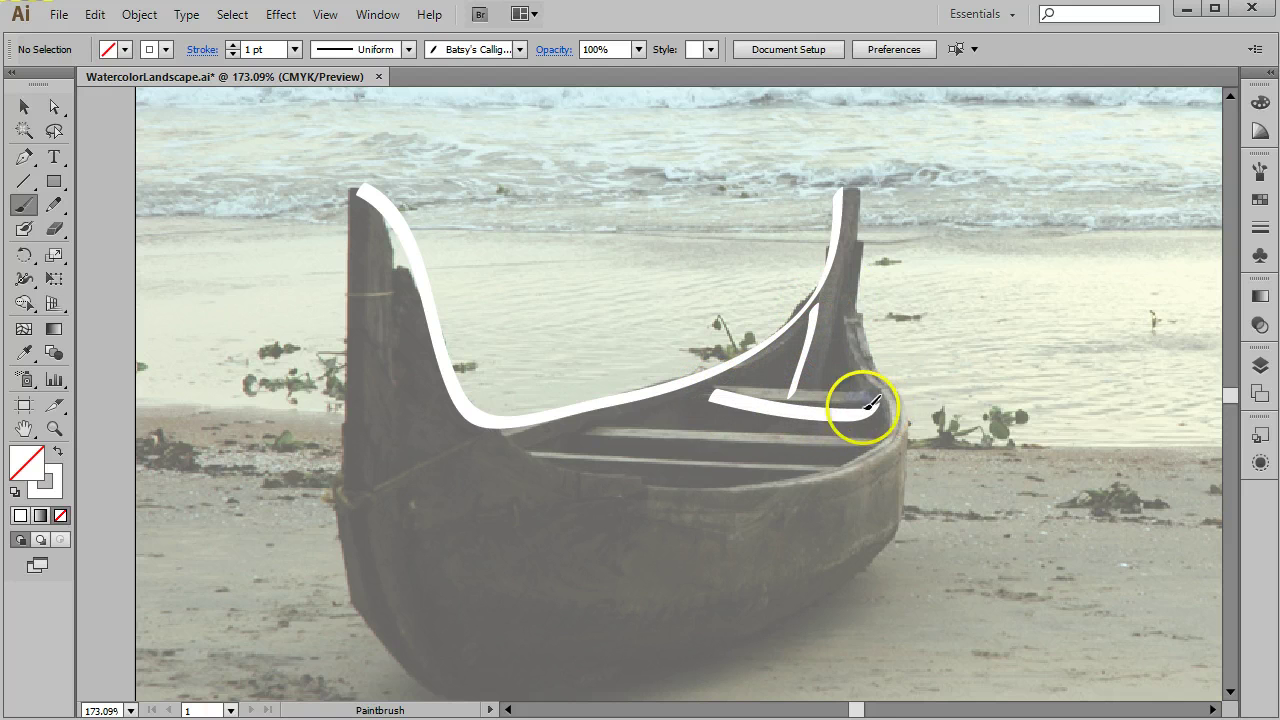
{"action": "left_click_drag", "start_coordinate": [587, 437], "coordinate": [872, 445]}
{"action": "left_click_drag", "start_coordinate": [547, 456], "coordinate": [860, 471]}
Step: Select all the painted boat strokes and set their stroke color to black
{"action": "left_click", "coordinate": [22, 106]}
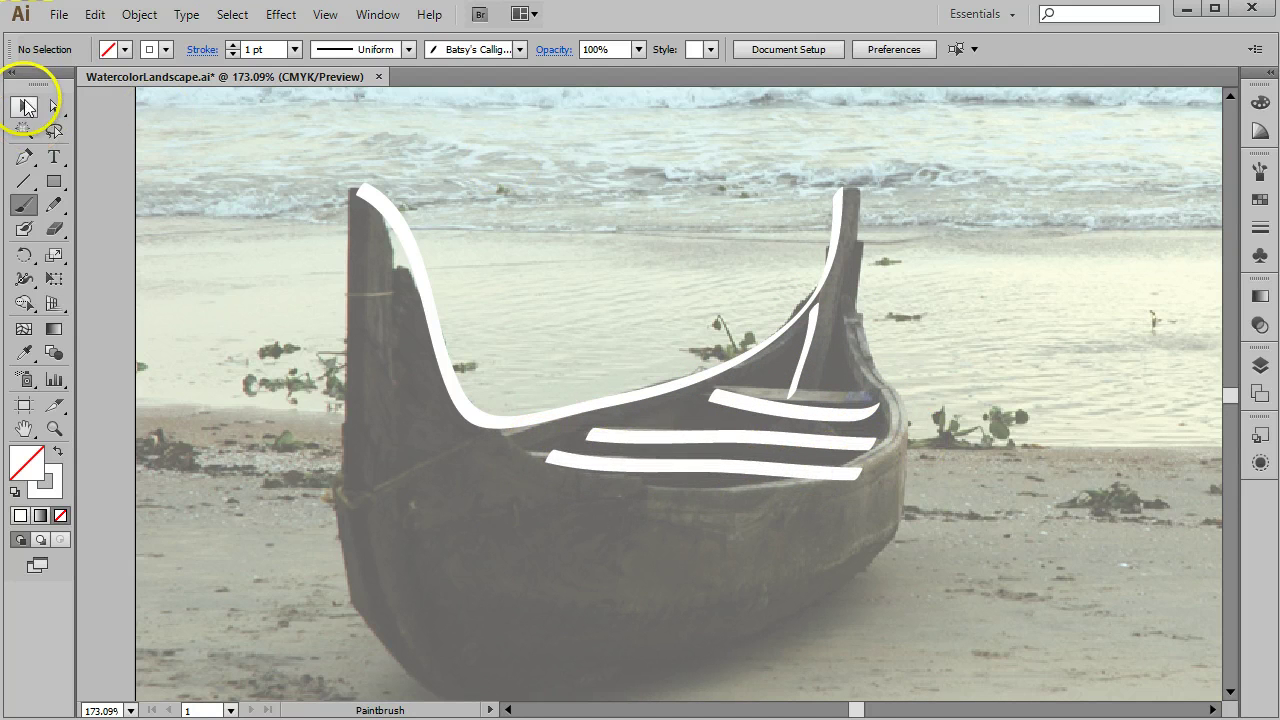
{"action": "left_click_drag", "start_coordinate": [324, 140], "coordinate": [1049, 591]}
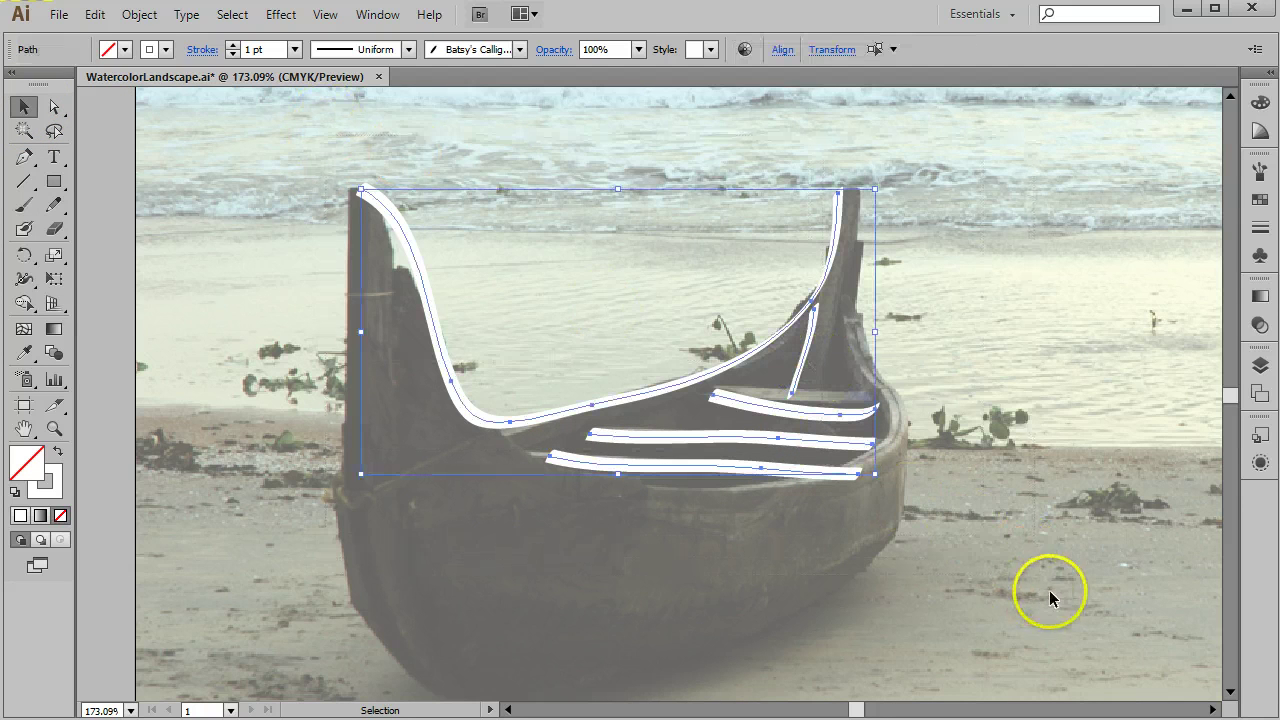
{"action": "left_click", "coordinate": [165, 49]}
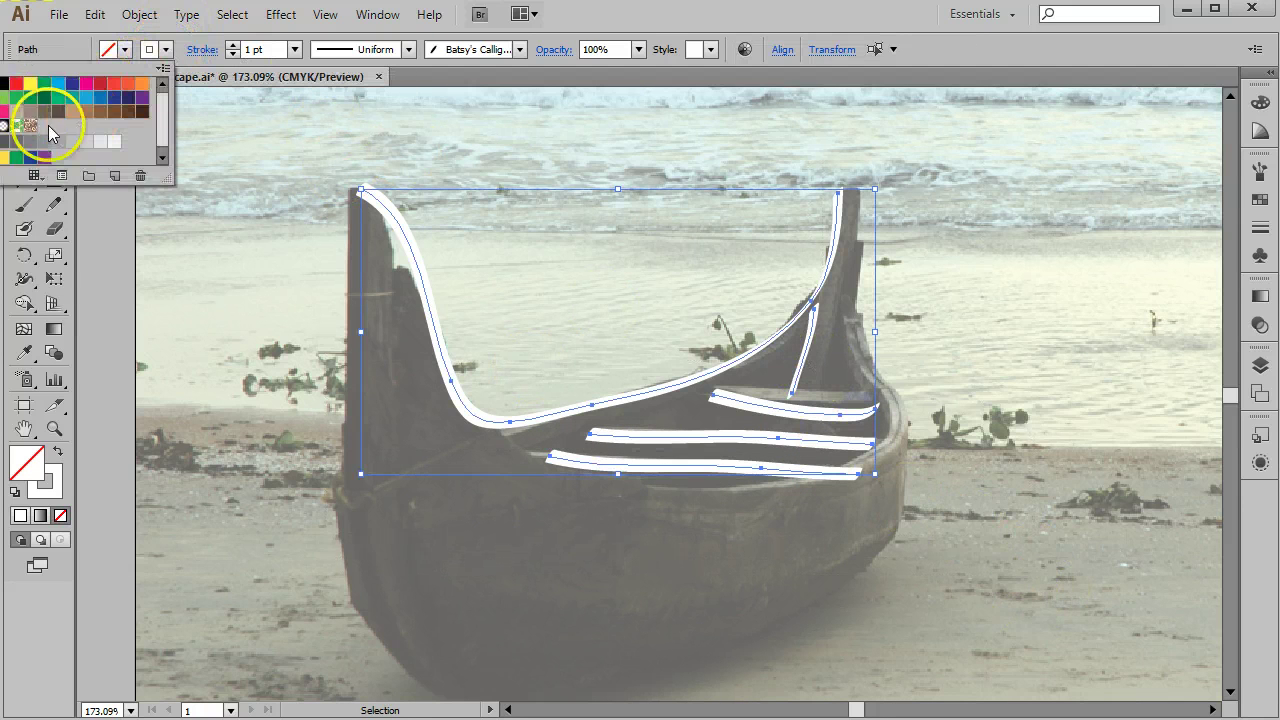
{"action": "left_click", "coordinate": [3, 82]}
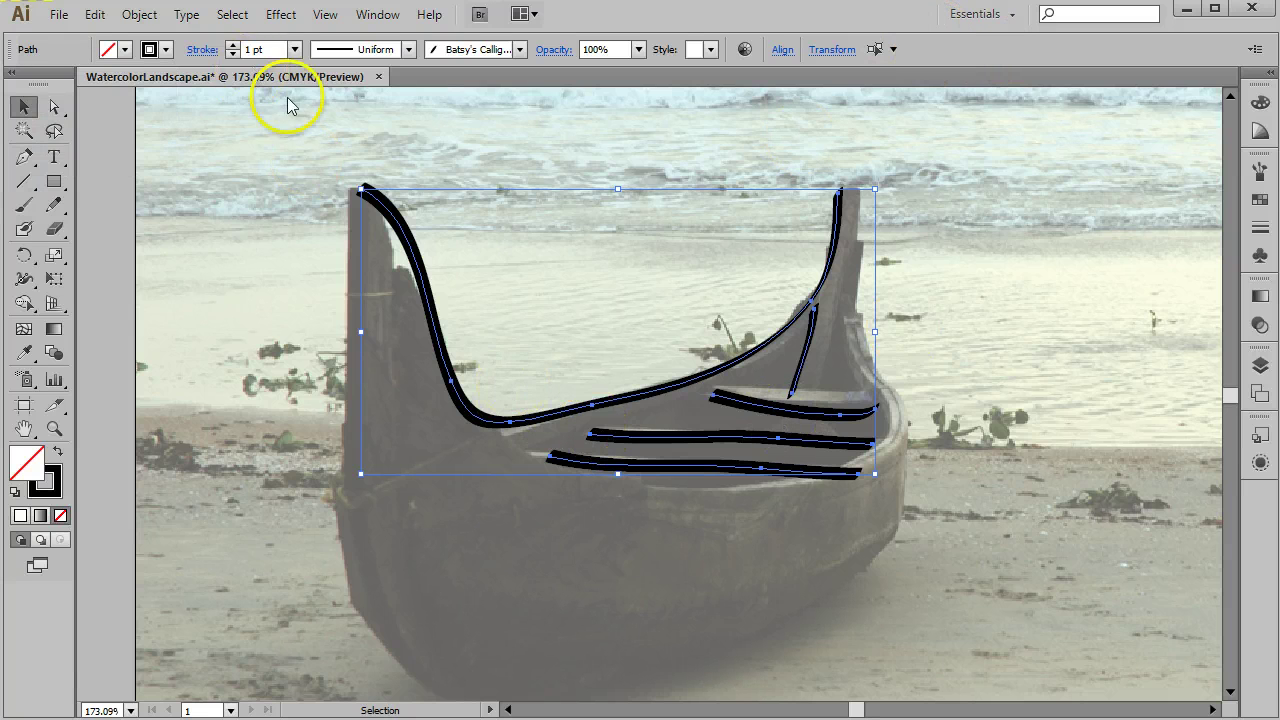
{"action": "left_click", "coordinate": [165, 49]}
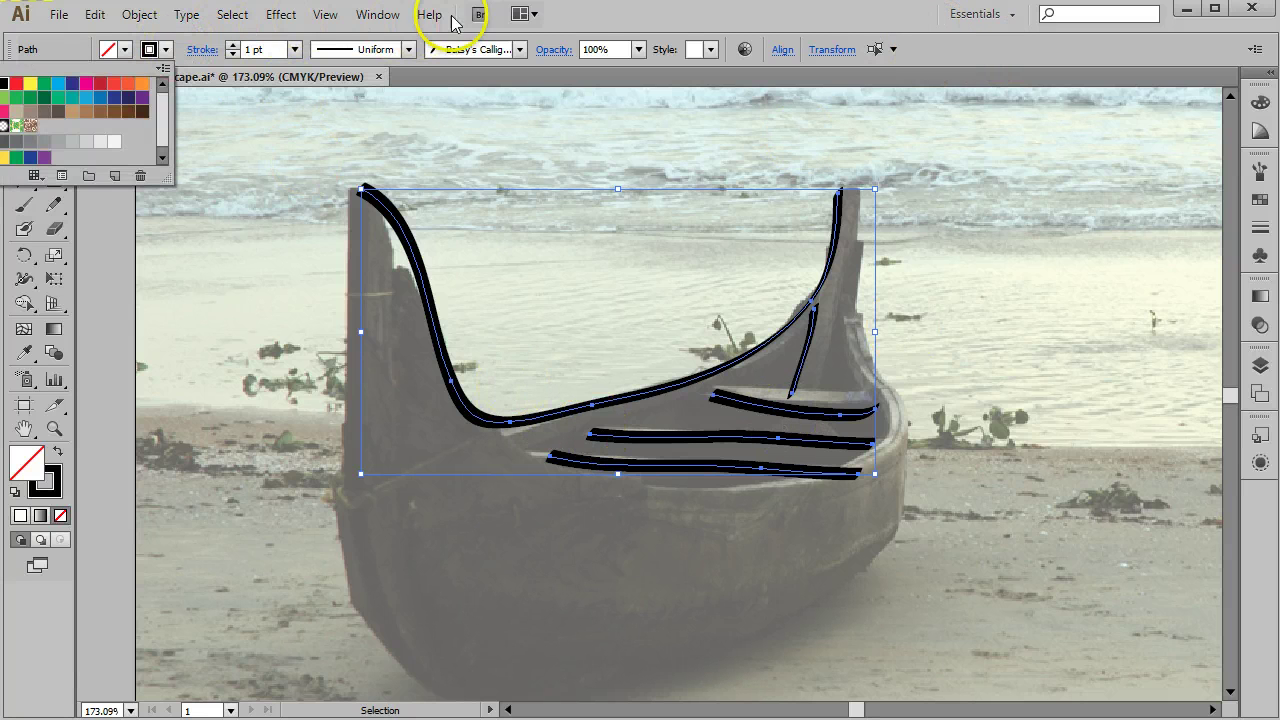
{"action": "left_click", "coordinate": [806, 22]}
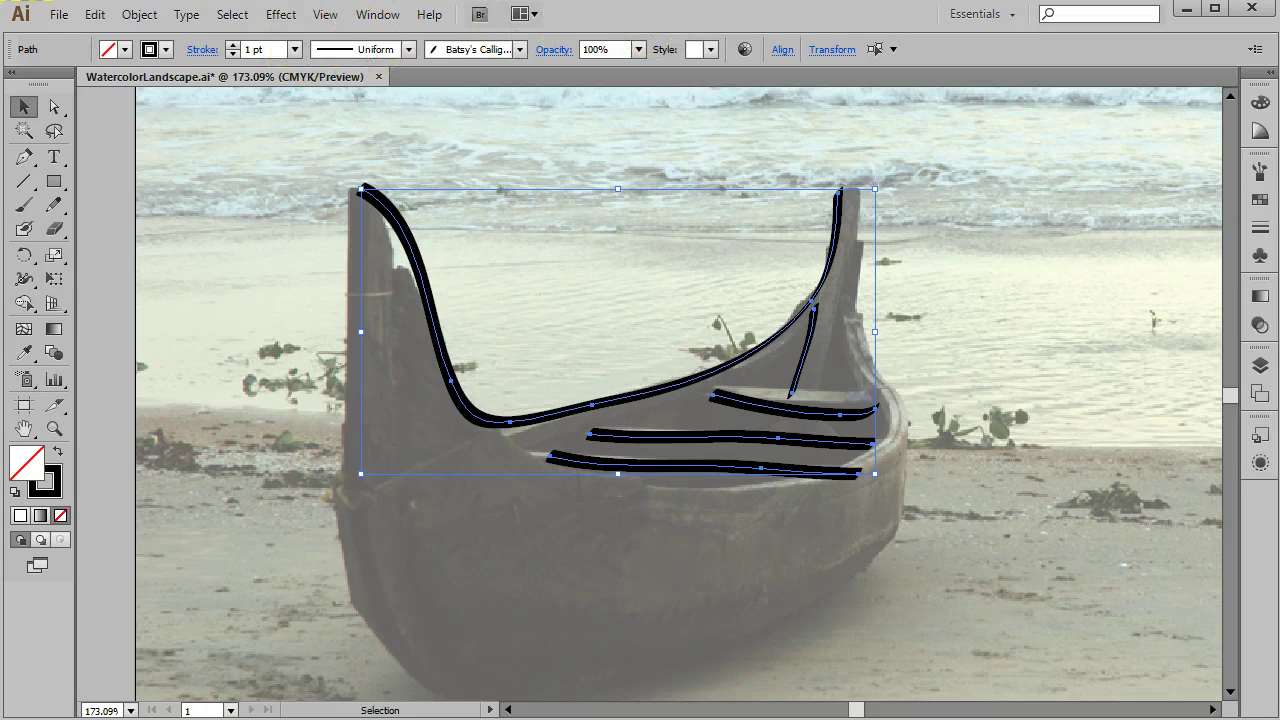
Step: Set the custom calligraphic brush's size to 4 pt, apply the change to the existing strokes and deselect them
{"action": "left_click", "coordinate": [1262, 171]}
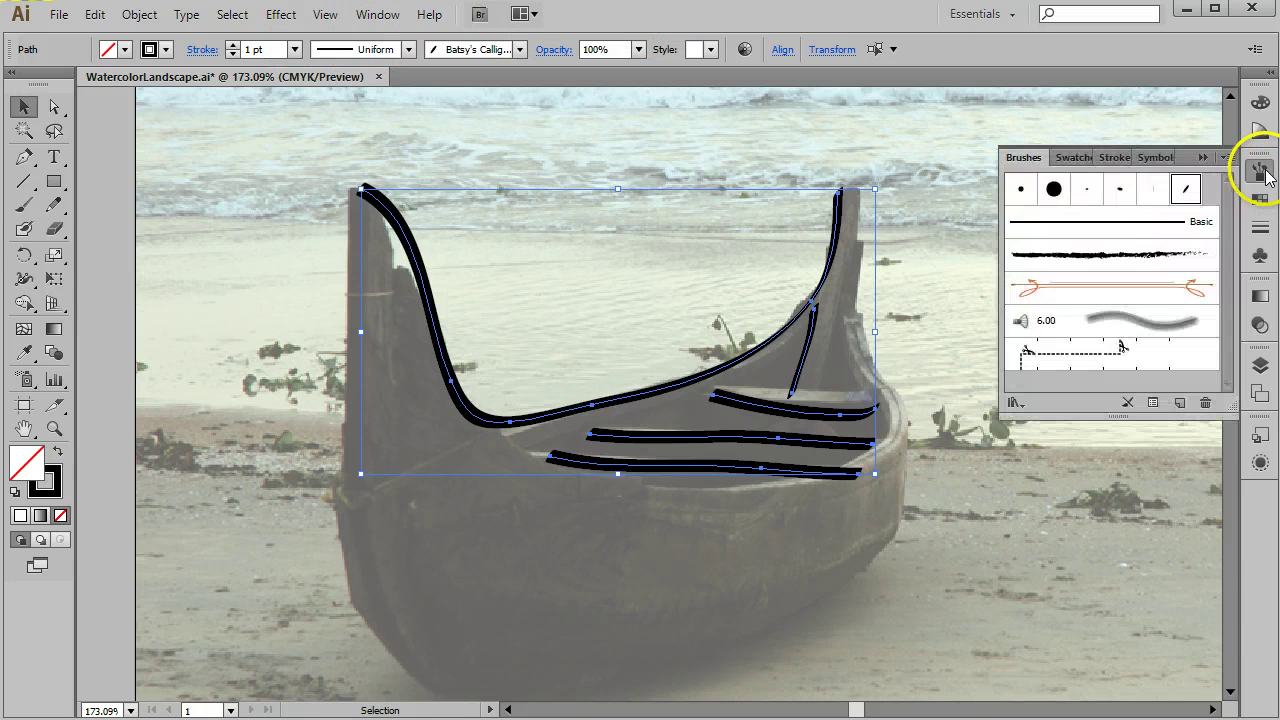
{"action": "double_click", "coordinate": [1186, 192]}
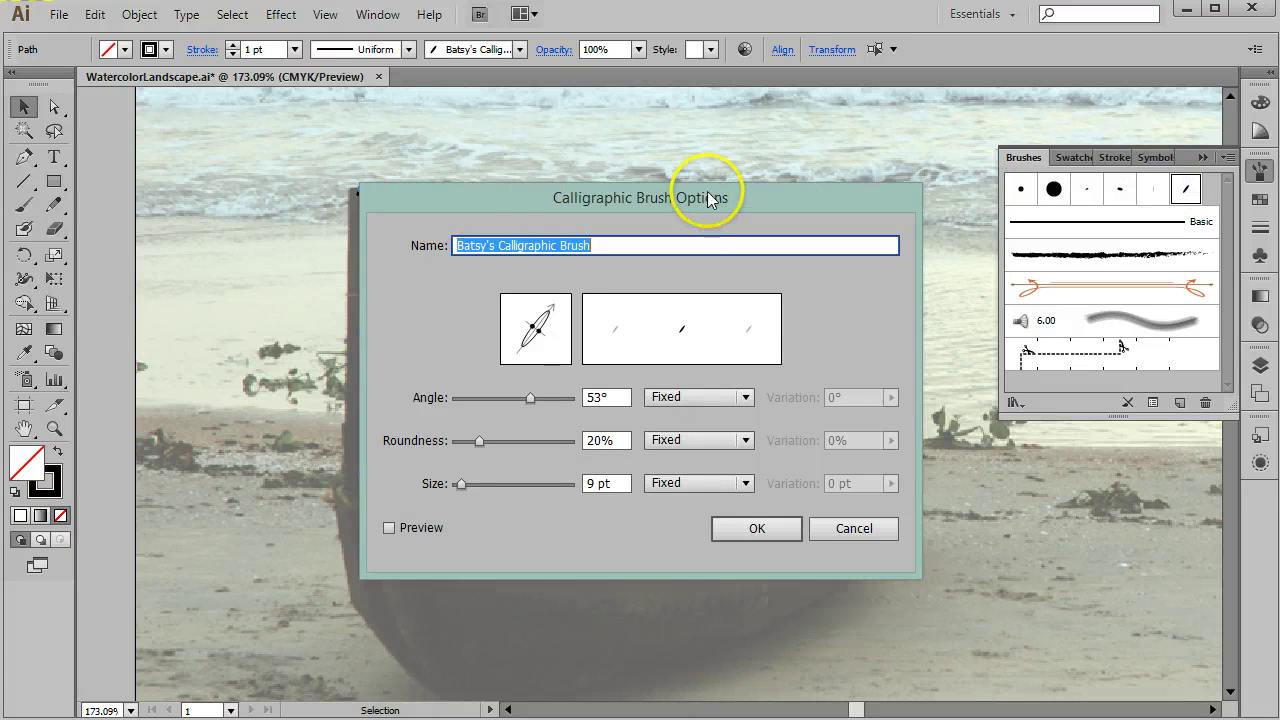
{"action": "left_click_drag", "start_coordinate": [708, 199], "coordinate": [705, 174]}
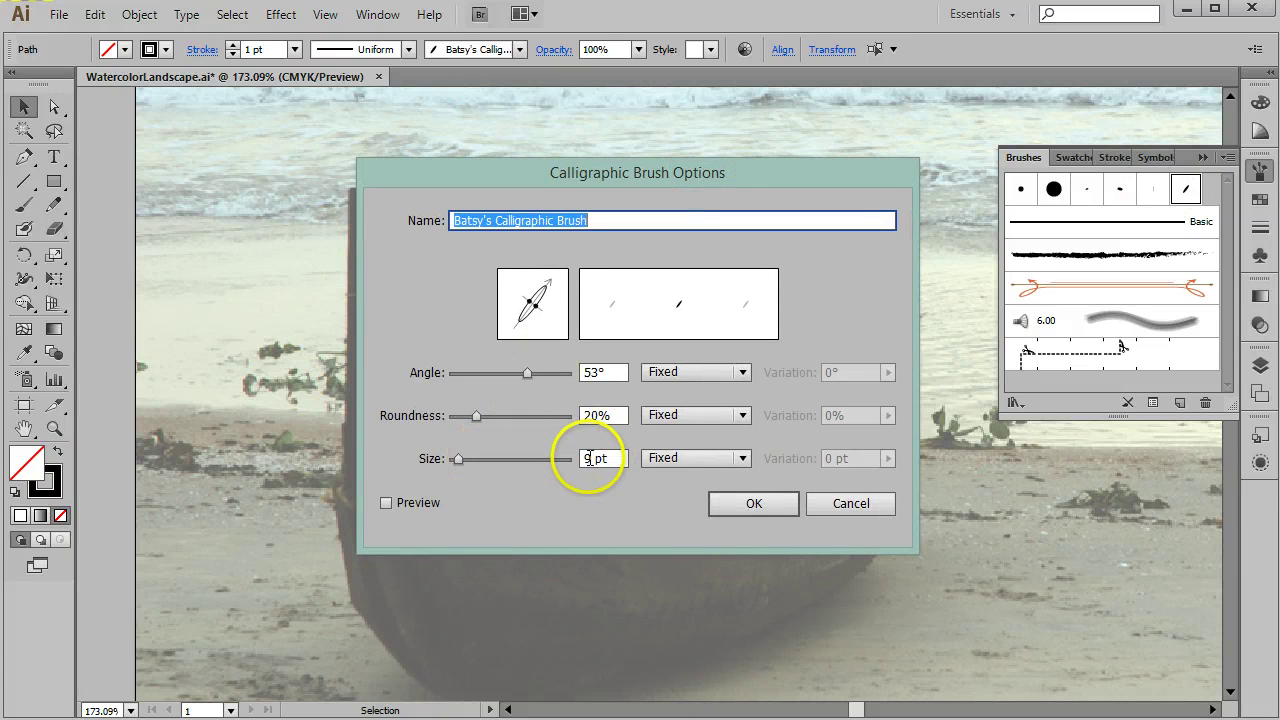
{"action": "left_click_drag", "start_coordinate": [590, 458], "coordinate": [575, 460]}
{"action": "type", "text": "4"}
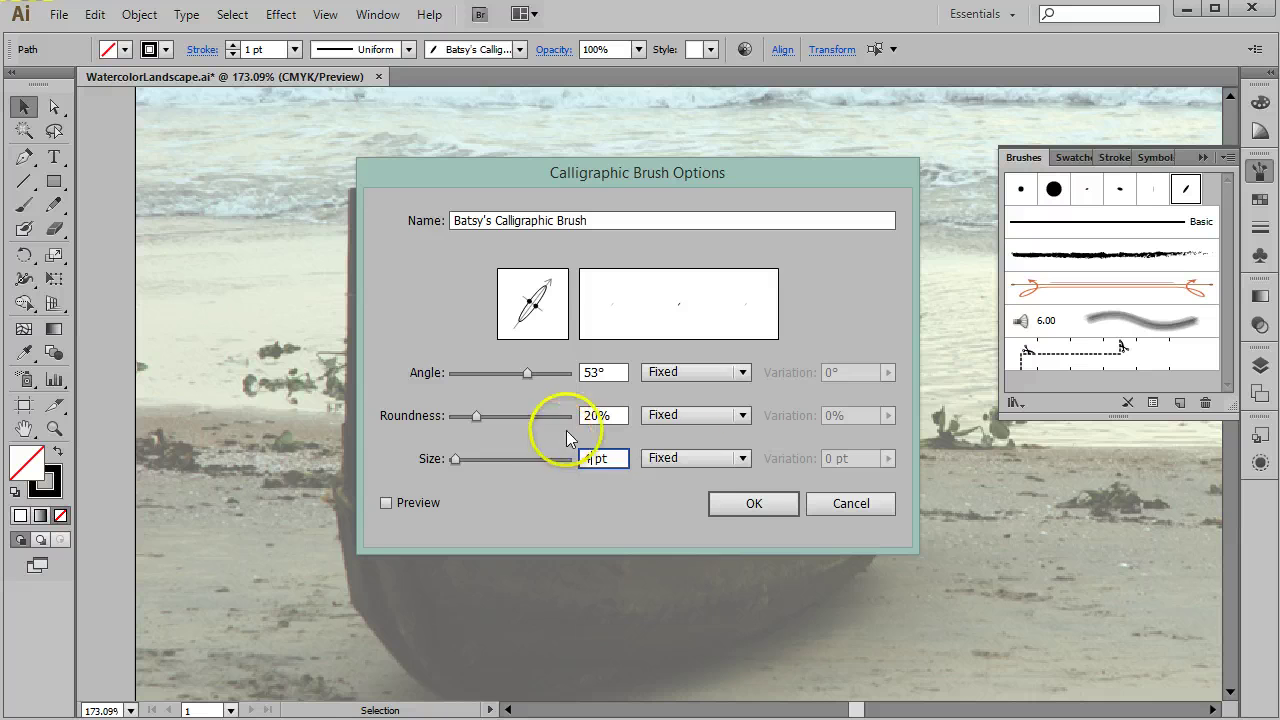
{"action": "left_click", "coordinate": [762, 506]}
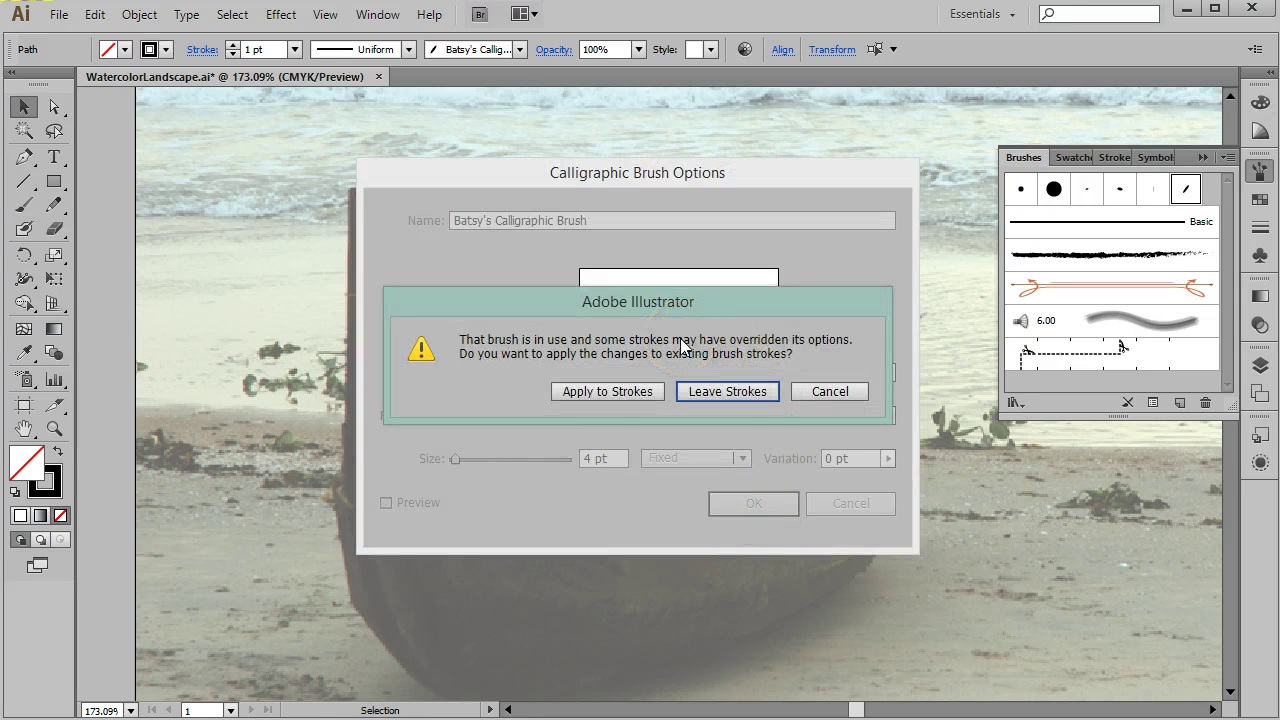
{"action": "left_click", "coordinate": [592, 393]}
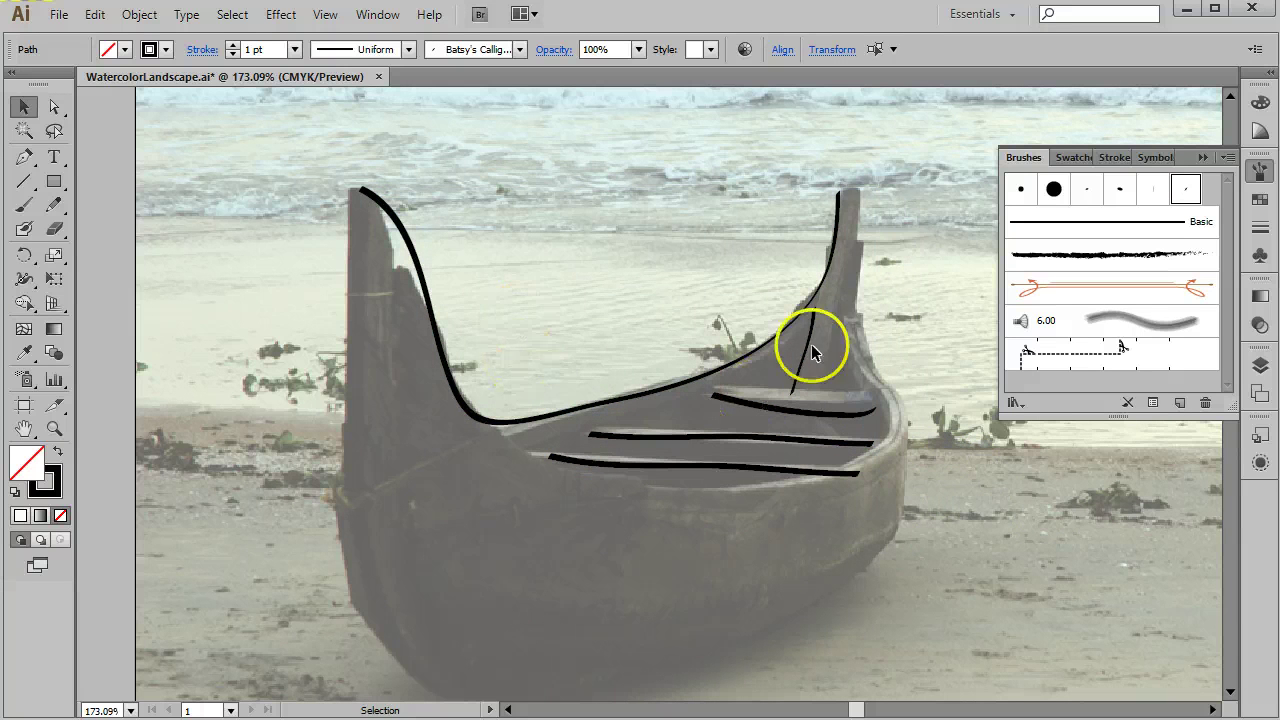
{"action": "left_click", "coordinate": [849, 230]}
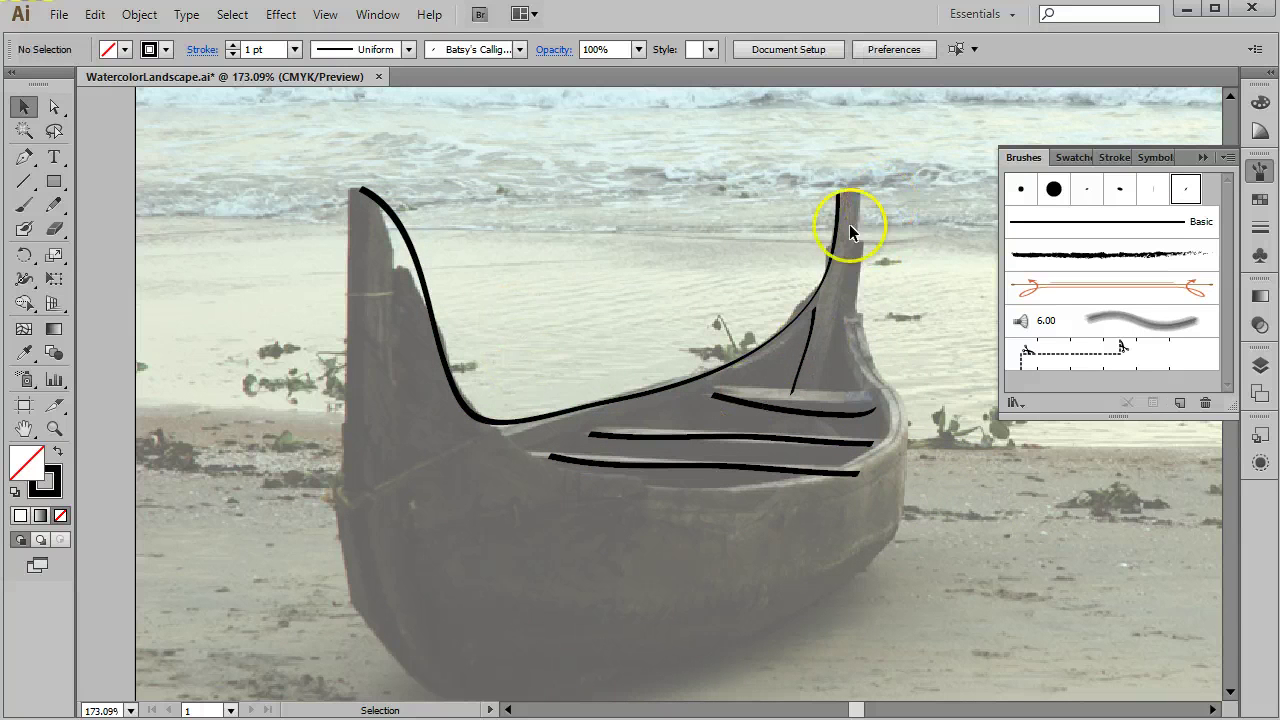
Step: Paint the rest of the boat's outline with the Paintbrush: the right end's tip, near rim, left end's inner line, and outer hull on both sides
{"action": "left_click", "coordinate": [22, 208]}
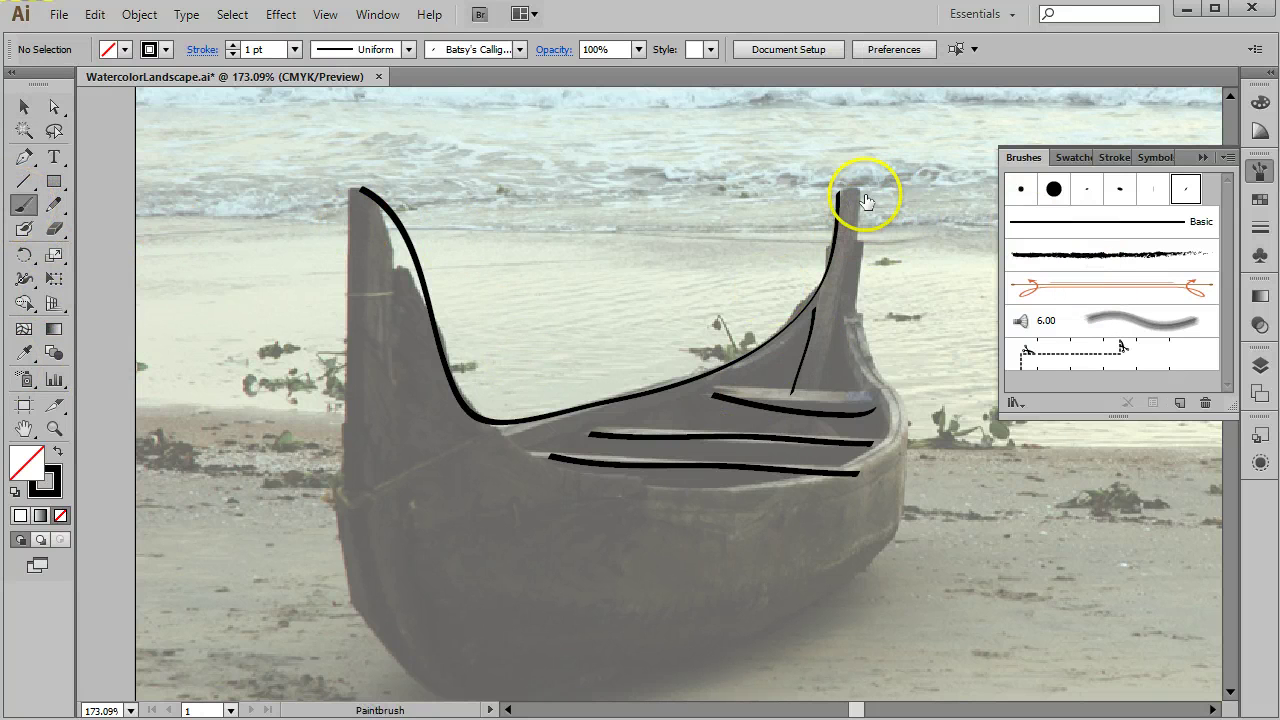
{"action": "mouse_move", "coordinate": [860, 238]}
{"action": "left_mouse_down"}
{"action": "mouse_move", "coordinate": [841, 185]}
{"action": "mouse_move", "coordinate": [865, 190]}
{"action": "mouse_move", "coordinate": [872, 258]}
{"action": "mouse_move", "coordinate": [858, 314]}
{"action": "mouse_move", "coordinate": [897, 417]}
{"action": "mouse_move", "coordinate": [878, 473]}
{"action": "mouse_move", "coordinate": [857, 487]}
{"action": "mouse_move", "coordinate": [763, 503]}
{"action": "mouse_move", "coordinate": [554, 467]}
{"action": "mouse_move", "coordinate": [468, 412]}
{"action": "mouse_move", "coordinate": [432, 368]}
{"action": "mouse_move", "coordinate": [384, 216]}
{"action": "mouse_move", "coordinate": [397, 292]}
{"action": "mouse_move", "coordinate": [397, 416]}
{"action": "left_mouse_up"}
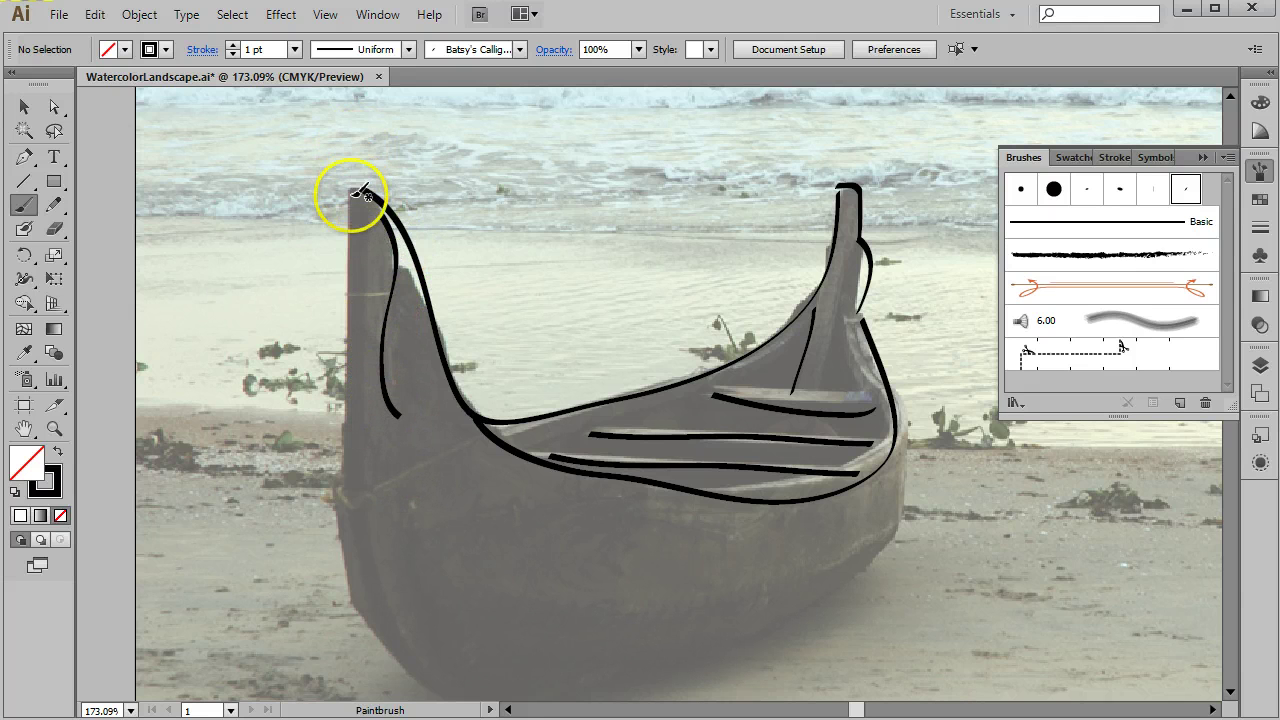
{"action": "mouse_move", "coordinate": [359, 193]}
{"action": "left_mouse_down"}
{"action": "mouse_move", "coordinate": [356, 415]}
{"action": "mouse_move", "coordinate": [328, 688]}
{"action": "mouse_move", "coordinate": [362, 700]}
{"action": "mouse_move", "coordinate": [398, 681]}
{"action": "left_mouse_up"}
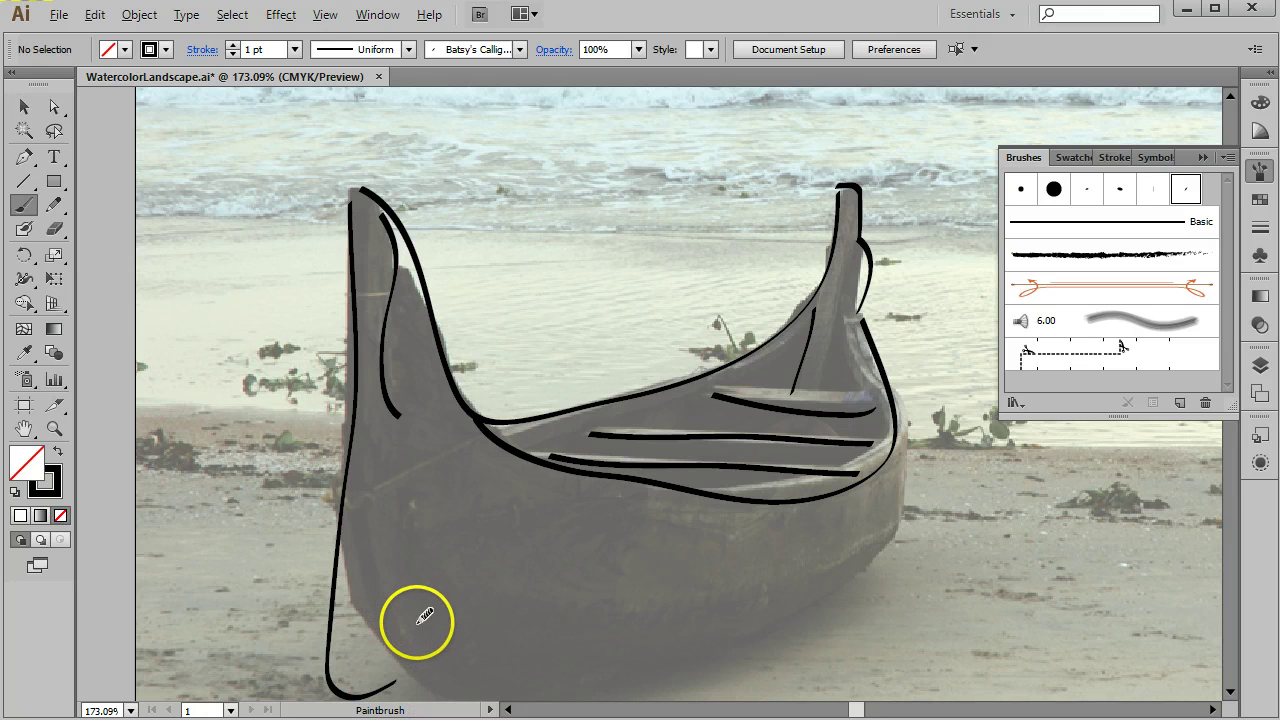
{"action": "key", "text": "ctrl+z"}
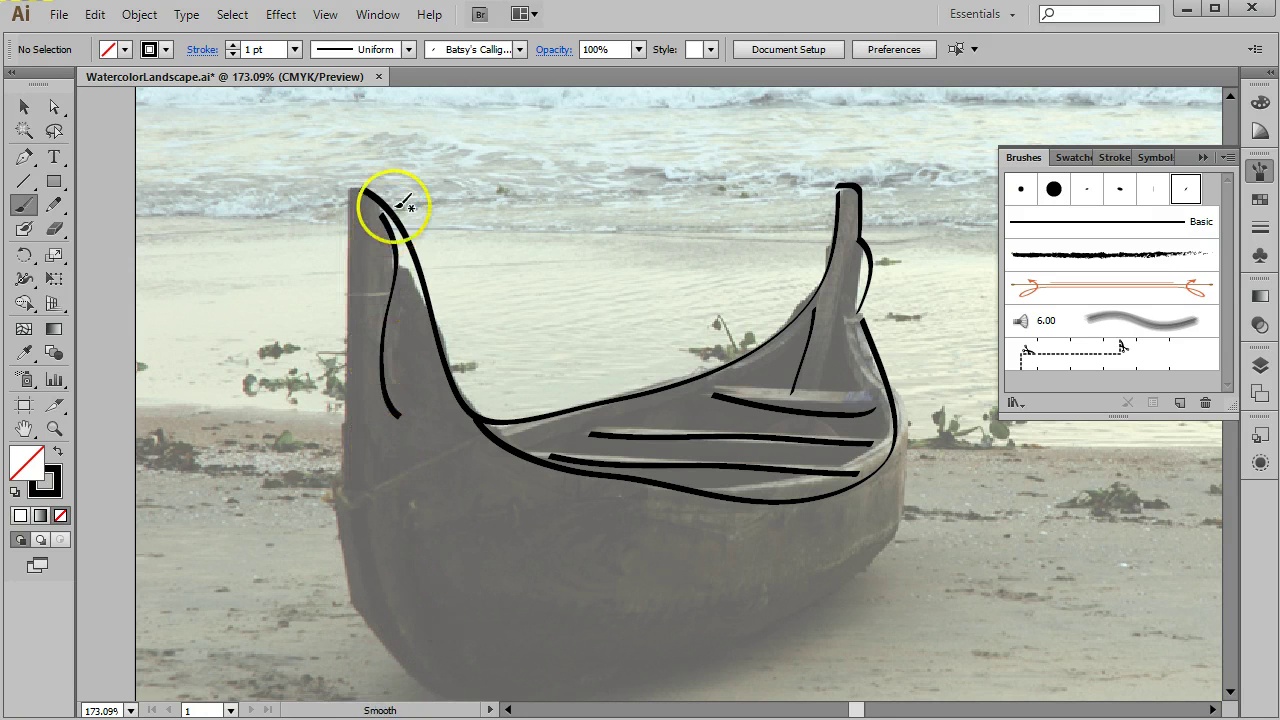
{"action": "mouse_move", "coordinate": [350, 196]}
{"action": "left_mouse_down"}
{"action": "mouse_move", "coordinate": [332, 461]}
{"action": "mouse_move", "coordinate": [342, 566]}
{"action": "mouse_move", "coordinate": [371, 626]}
{"action": "mouse_move", "coordinate": [476, 689]}
{"action": "left_mouse_up"}
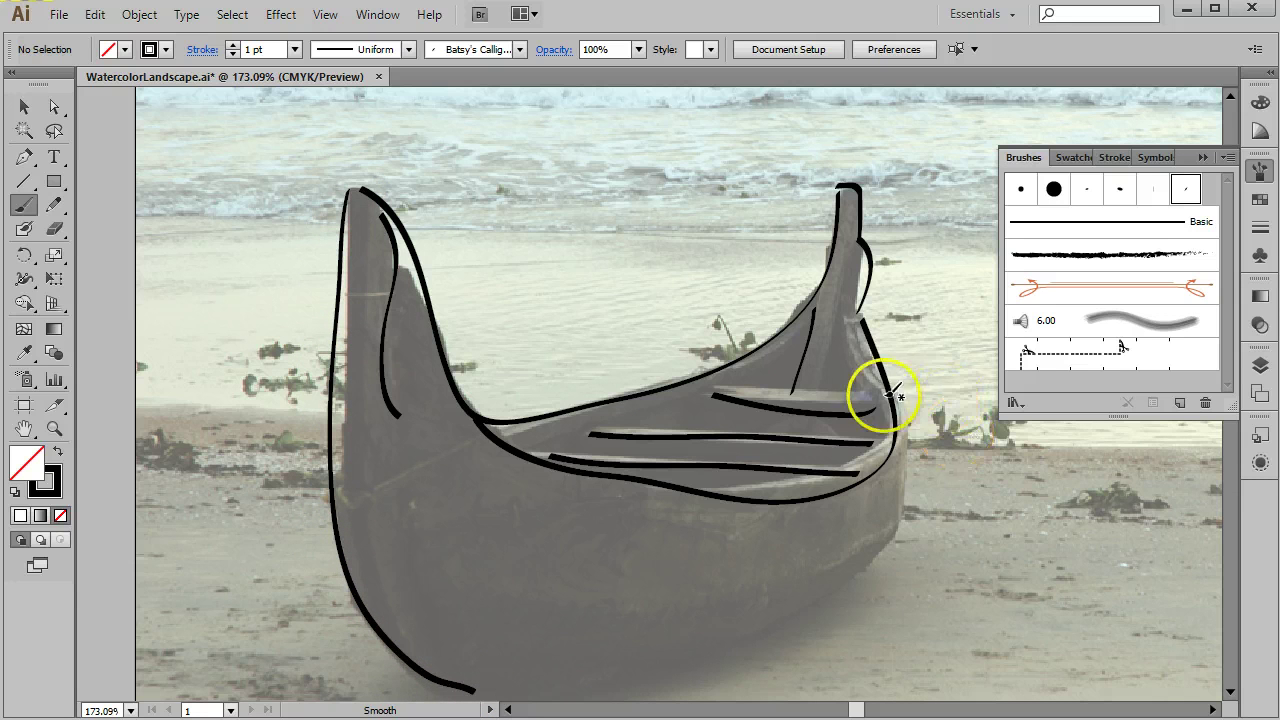
{"action": "mouse_move", "coordinate": [895, 390]}
{"action": "left_mouse_down"}
{"action": "mouse_move", "coordinate": [914, 491]}
{"action": "mouse_move", "coordinate": [887, 564]}
{"action": "mouse_move", "coordinate": [808, 624]}
{"action": "mouse_move", "coordinate": [707, 669]}
{"action": "mouse_move", "coordinate": [612, 688]}
{"action": "left_mouse_up"}
Step: Paint a straight stroke along the shoreline beside the boat and four short wavy strokes over the seaweed clumps below it
{"action": "left_click_drag", "start_coordinate": [1069, 564], "coordinate": [722, 451]}
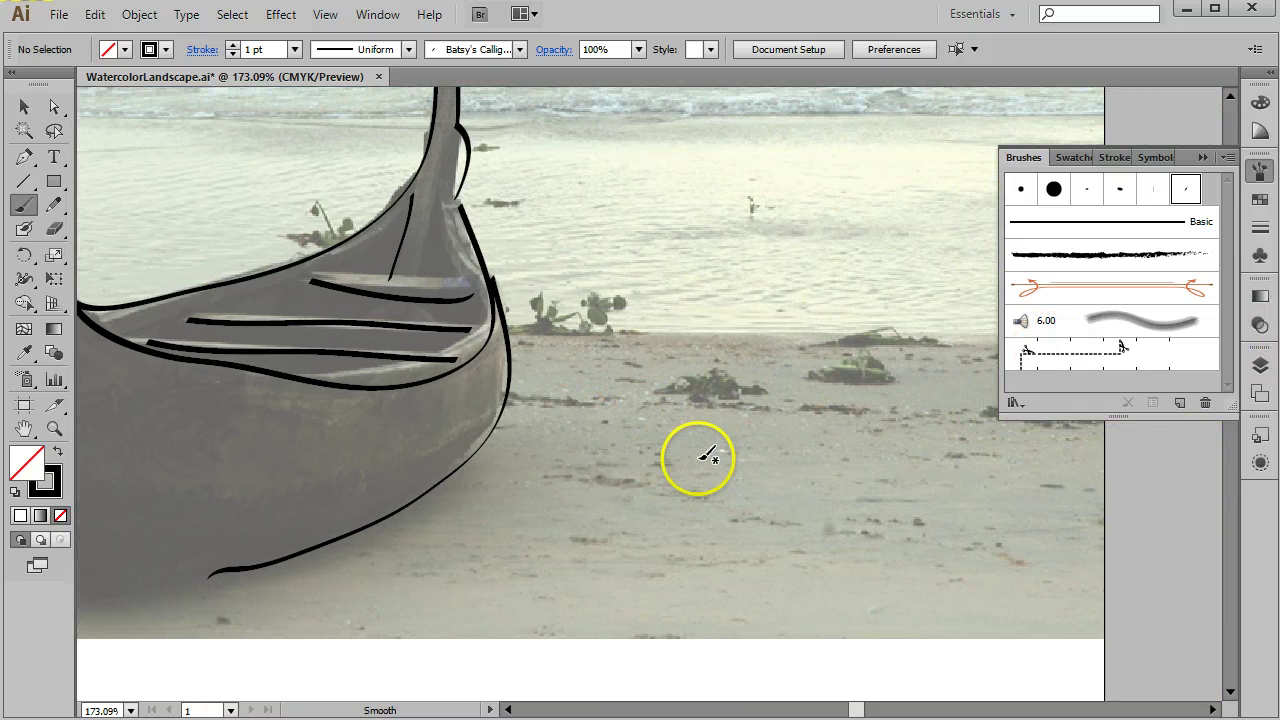
{"action": "left_click_drag", "start_coordinate": [577, 331], "coordinate": [1005, 332]}
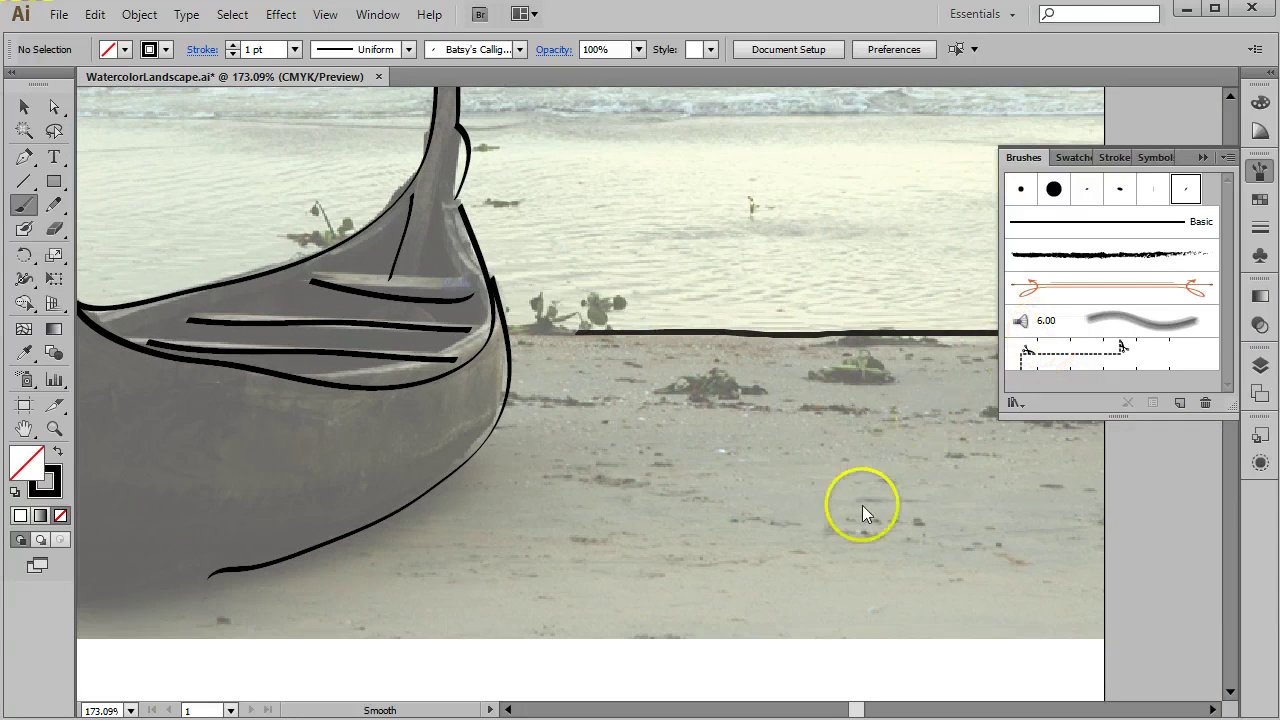
{"action": "left_click_drag", "start_coordinate": [874, 497], "coordinate": [606, 591]}
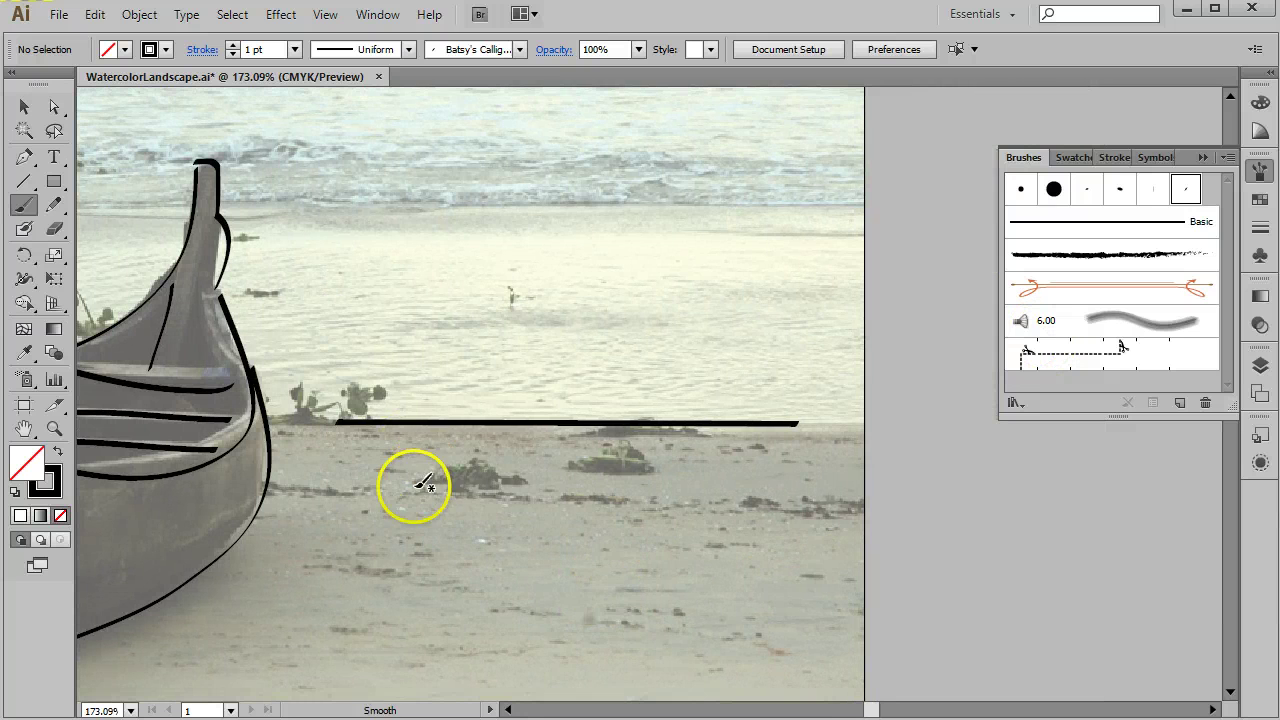
{"action": "mouse_move", "coordinate": [415, 487]}
{"action": "left_mouse_down"}
{"action": "mouse_move", "coordinate": [479, 460]}
{"action": "mouse_move", "coordinate": [549, 487]}
{"action": "mouse_move", "coordinate": [603, 449]}
{"action": "mouse_move", "coordinate": [662, 465]}
{"action": "left_mouse_up"}
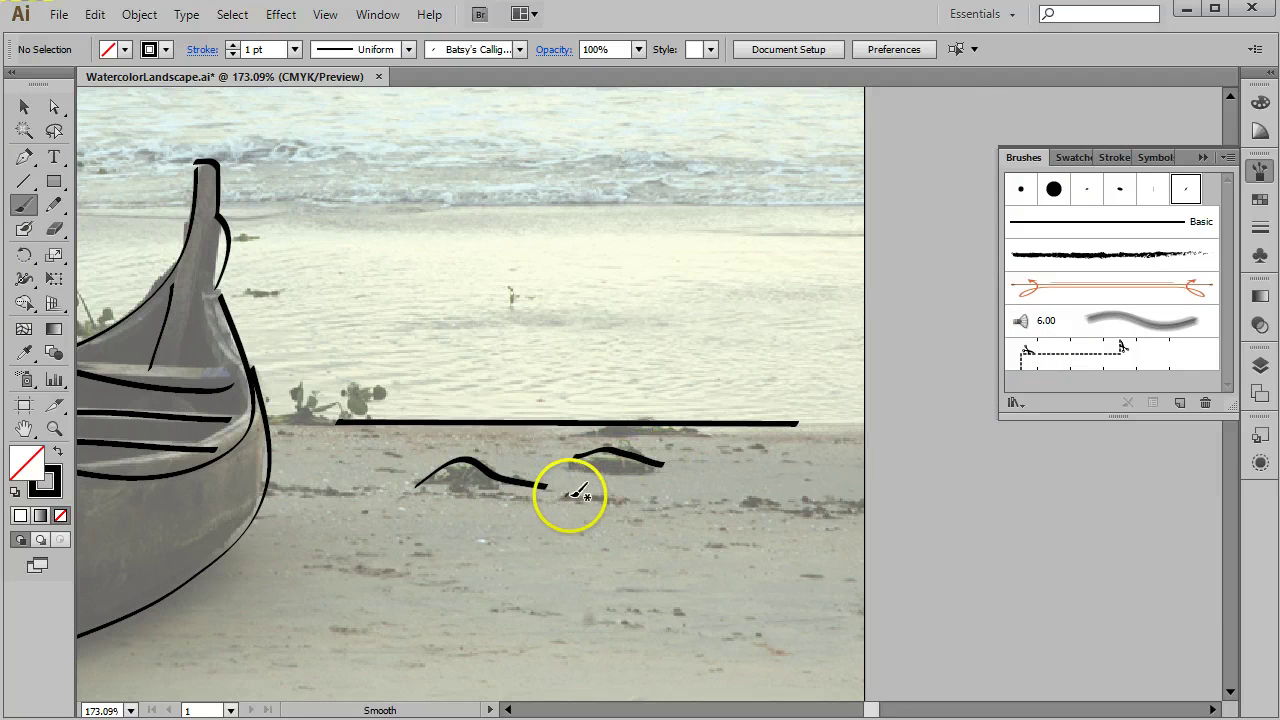
{"action": "left_click_drag", "start_coordinate": [567, 495], "coordinate": [696, 499]}
{"action": "left_click_drag", "start_coordinate": [786, 492], "coordinate": [851, 500]}
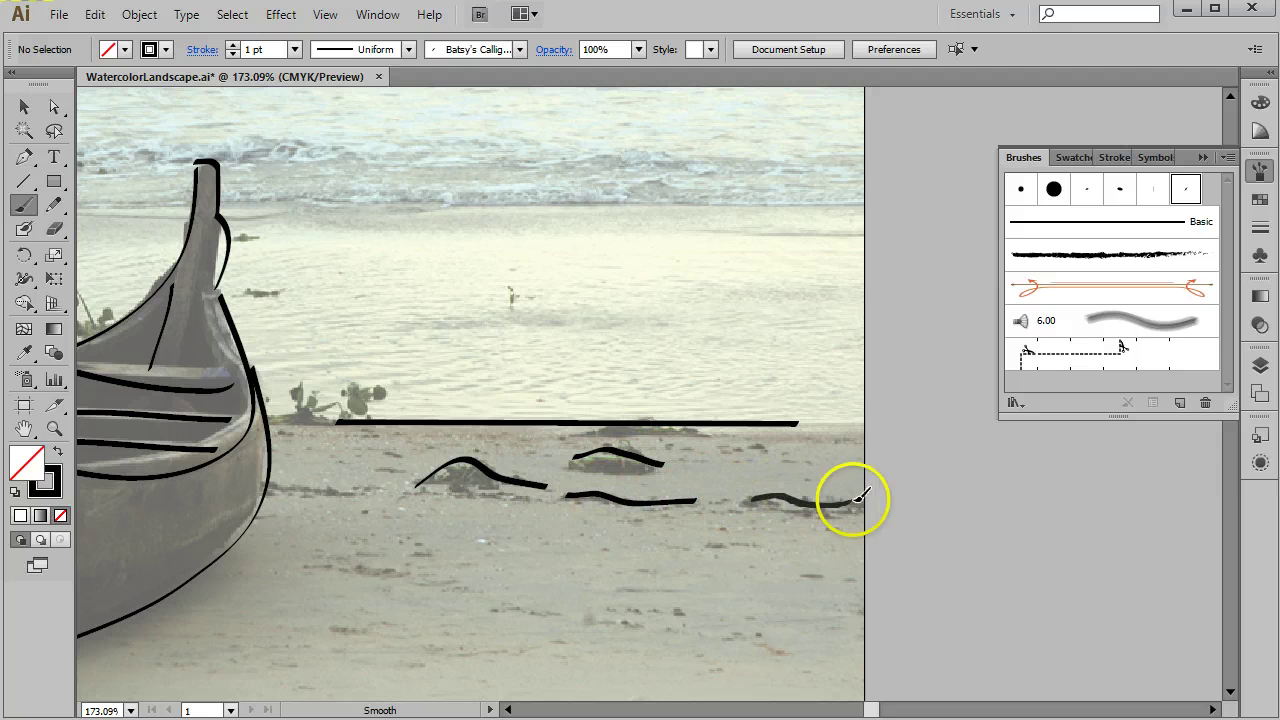
Step: Paint two short strokes on the sand near the hull and two long wavy strokes across the lower beach
{"action": "left_click_drag", "start_coordinate": [278, 482], "coordinate": [378, 511]}
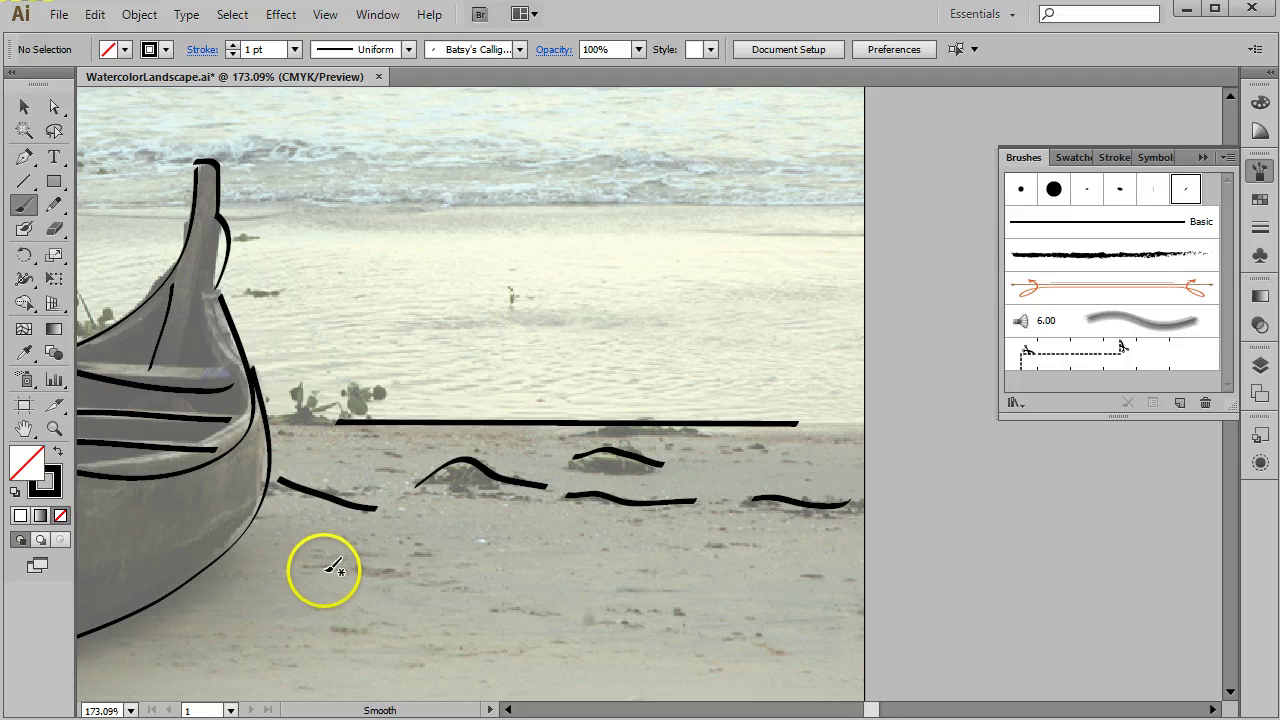
{"action": "left_click_drag", "start_coordinate": [344, 568], "coordinate": [413, 578]}
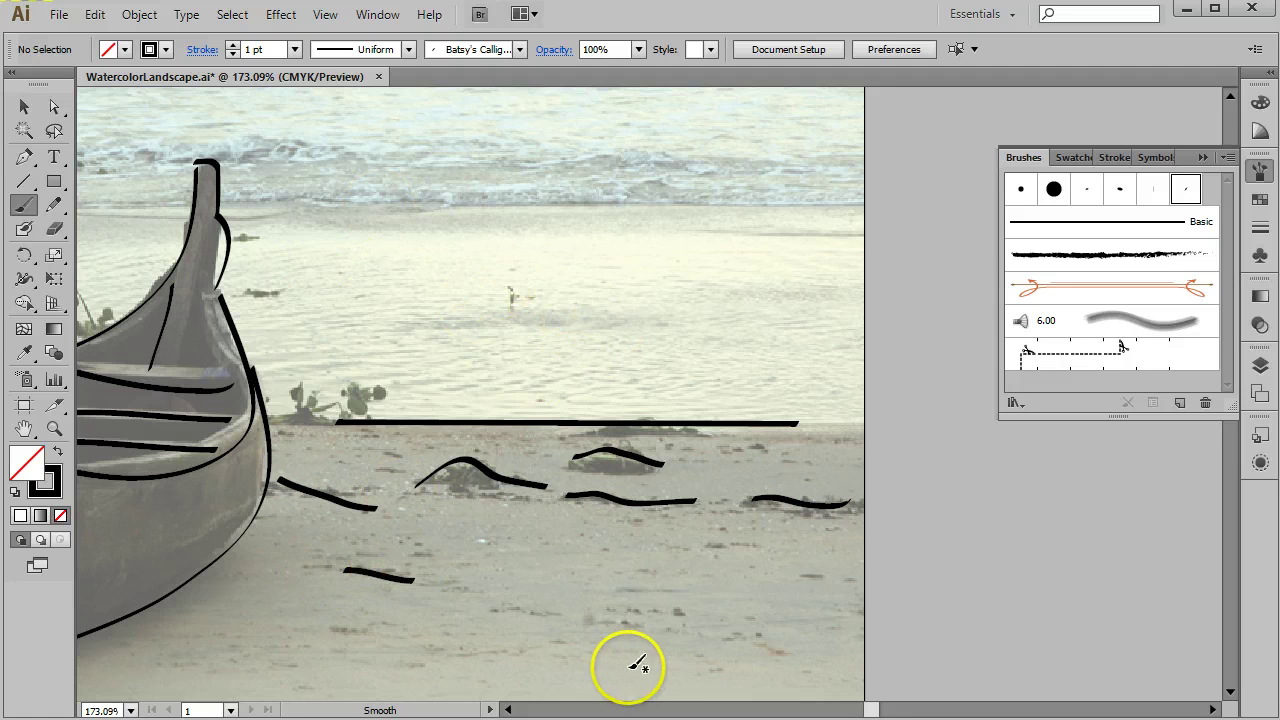
{"action": "mouse_move", "coordinate": [448, 632]}
{"action": "left_mouse_down"}
{"action": "mouse_move", "coordinate": [494, 604]}
{"action": "mouse_move", "coordinate": [770, 630]}
{"action": "left_mouse_up"}
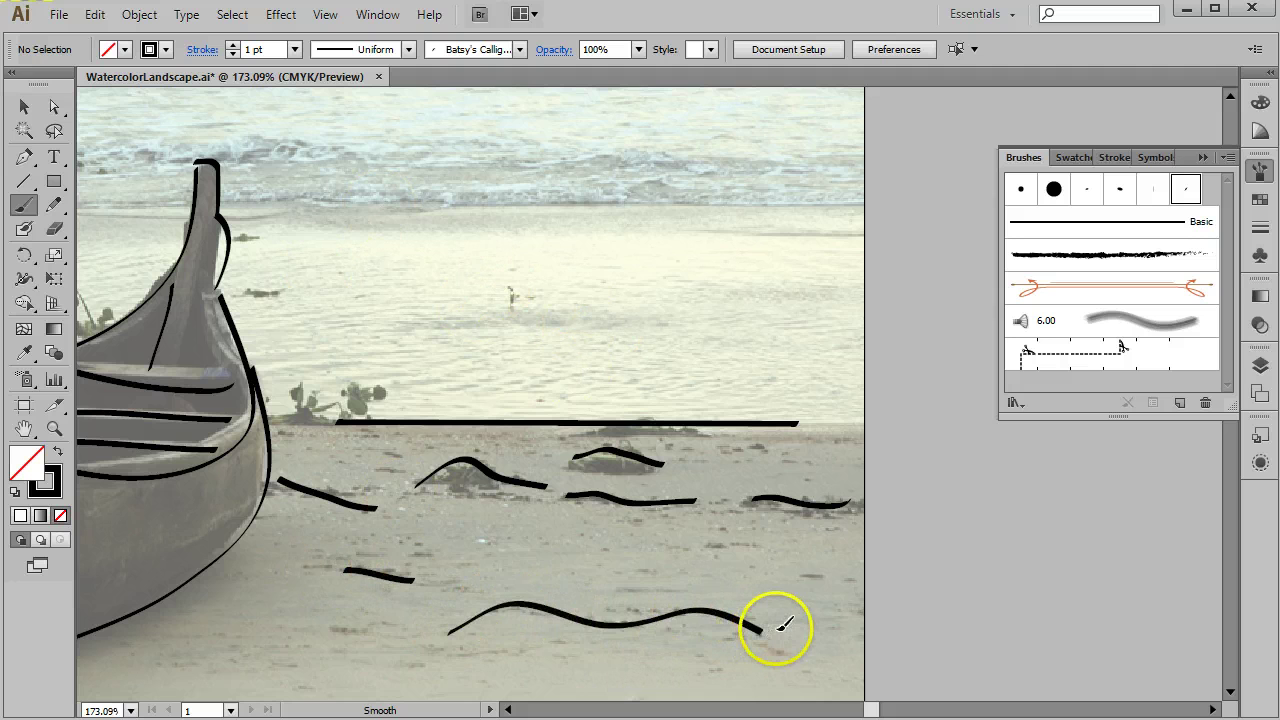
{"action": "mouse_move", "coordinate": [478, 582]}
{"action": "left_mouse_down"}
{"action": "mouse_move", "coordinate": [505, 568]}
{"action": "mouse_move", "coordinate": [569, 583]}
{"action": "mouse_move", "coordinate": [694, 559]}
{"action": "mouse_move", "coordinate": [823, 585]}
{"action": "left_mouse_up"}
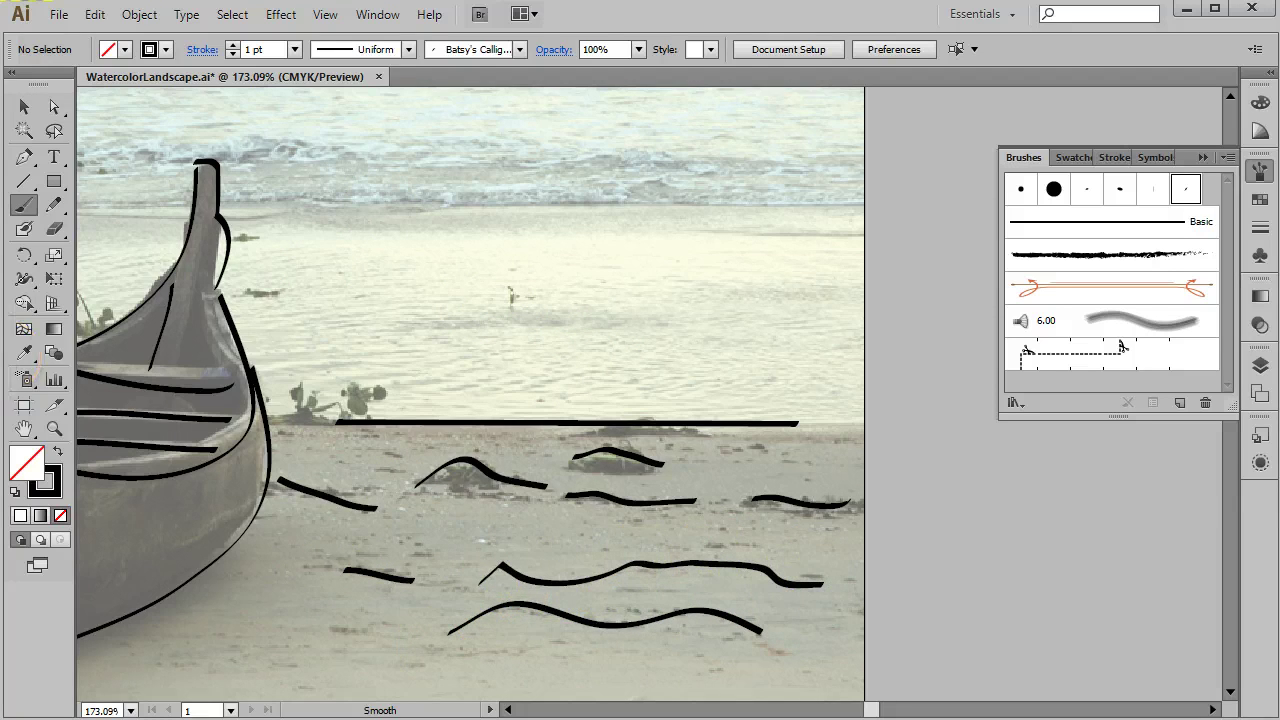
Step: Set the Paintbrush tool's Fidelity to 1 pixel, keeping Smoothness at 0%
{"action": "double_click", "coordinate": [25, 207]}
{"action": "mouse_move", "coordinate": [531, 194]}
{"action": "left_mouse_down"}
{"action": "mouse_move", "coordinate": [531, 178]}
{"action": "mouse_move", "coordinate": [528, 188]}
{"action": "left_mouse_up"}
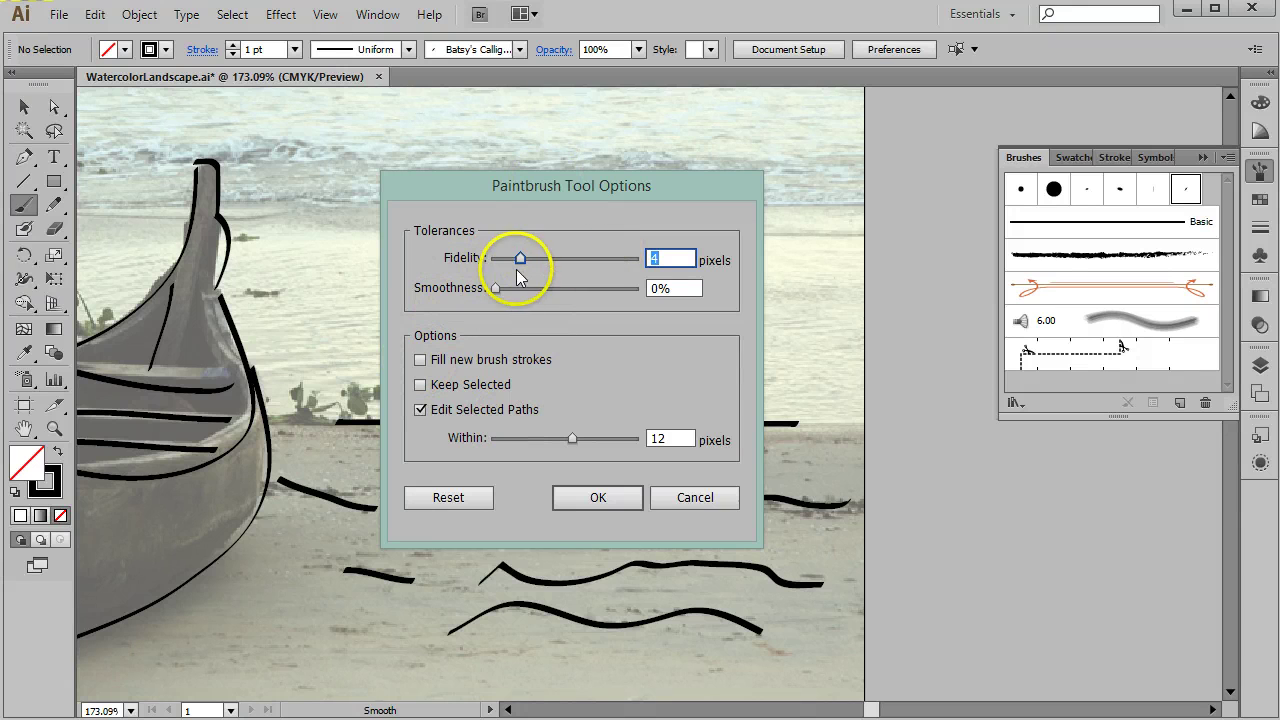
{"action": "left_click_drag", "start_coordinate": [518, 258], "coordinate": [603, 252]}
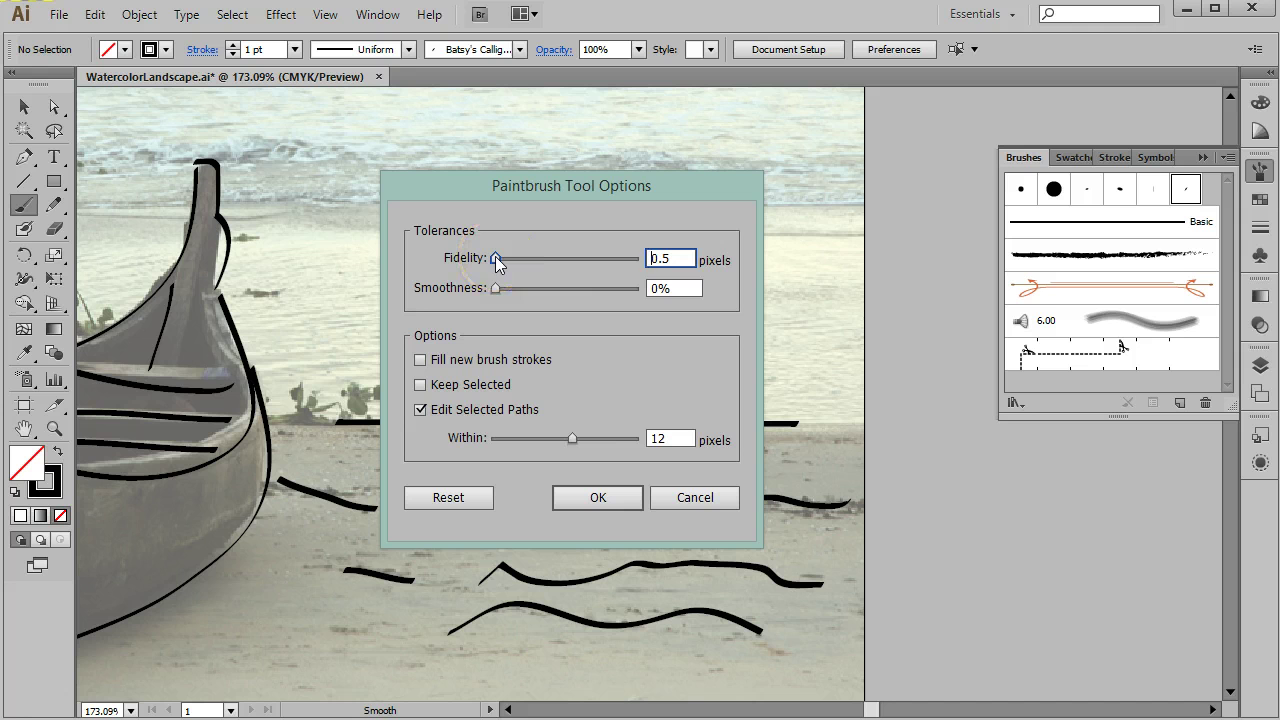
{"action": "left_click_drag", "start_coordinate": [495, 256], "coordinate": [498, 255]}
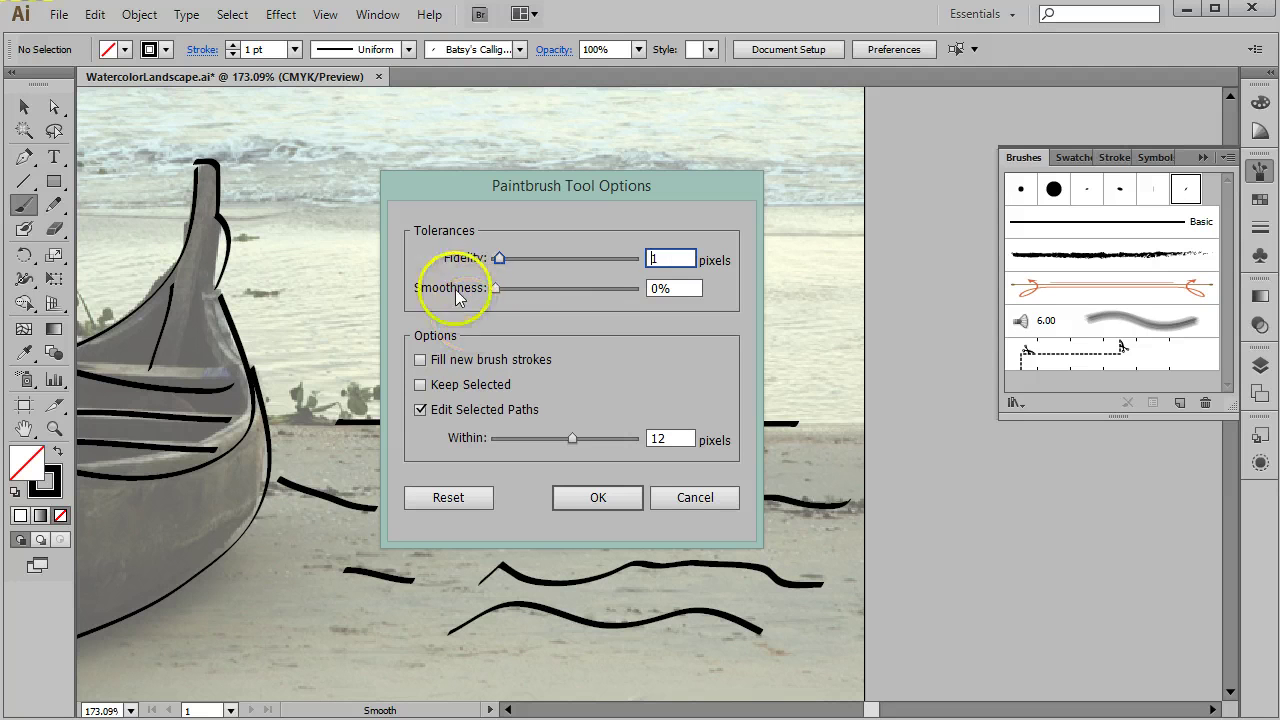
{"action": "left_click", "coordinate": [497, 289]}
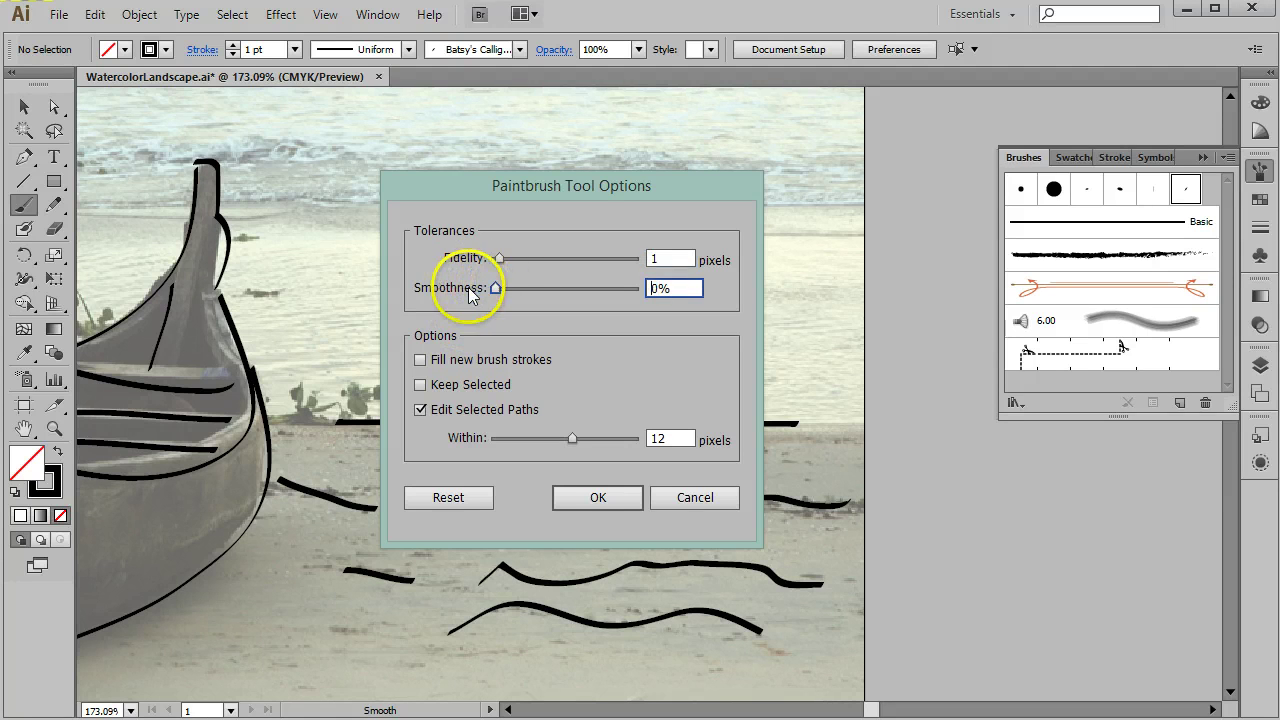
{"action": "left_click", "coordinate": [590, 497]}
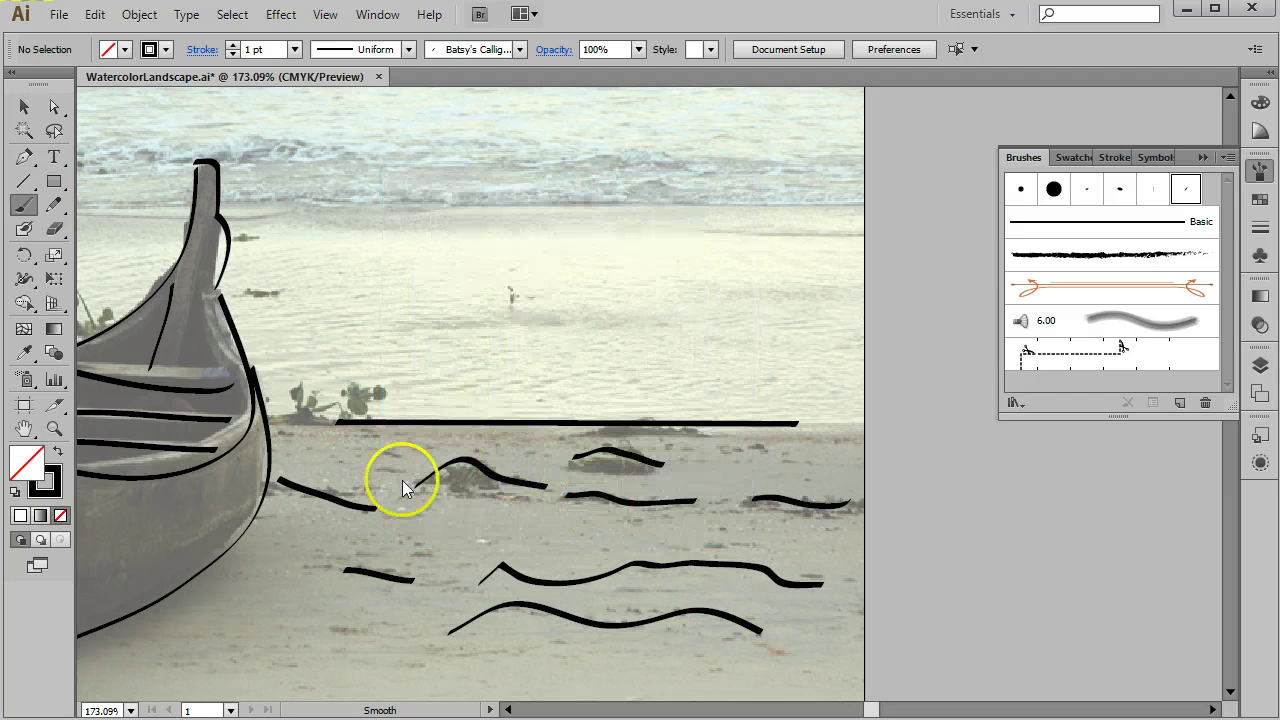
Step: Paint a short upright stroke over the twig in the water, two jagged ripples beside it and a long wavy stroke along the surf line
{"action": "left_click_drag", "start_coordinate": [509, 274], "coordinate": [513, 310]}
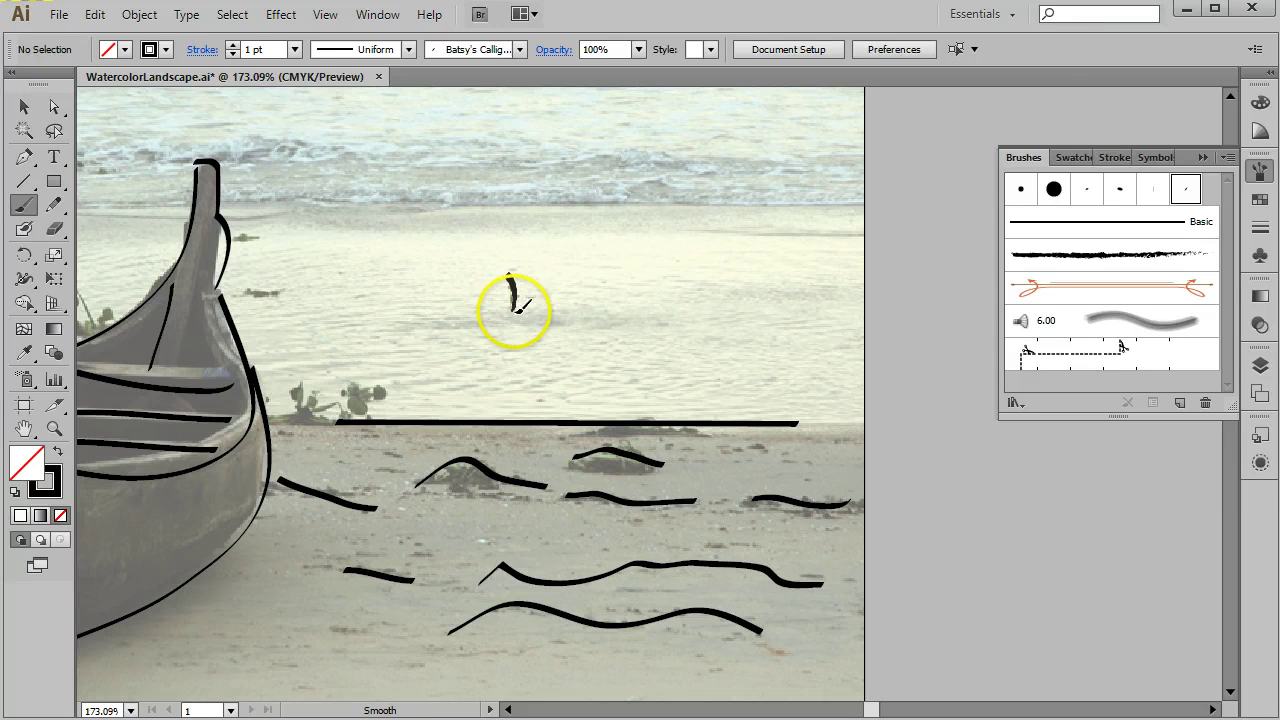
{"action": "left_click_drag", "start_coordinate": [570, 279], "coordinate": [676, 285]}
{"action": "left_click_drag", "start_coordinate": [595, 344], "coordinate": [752, 341]}
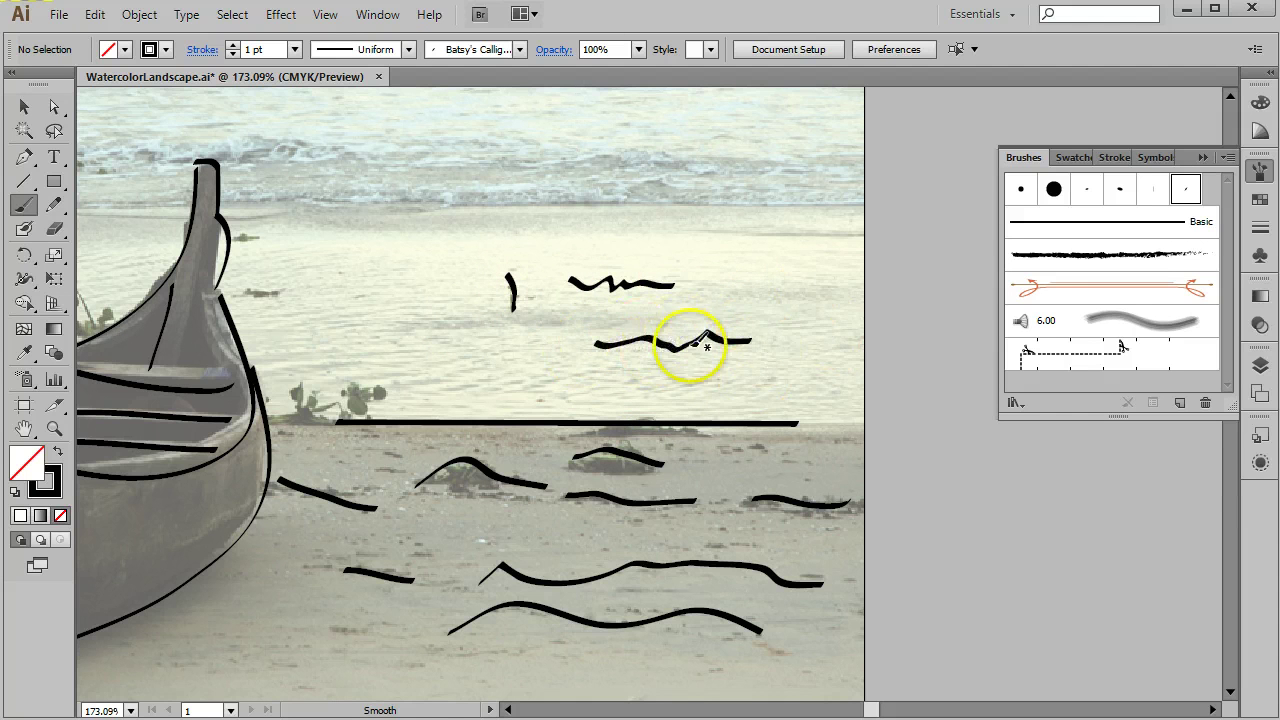
{"action": "mouse_move", "coordinate": [333, 202]}
{"action": "left_mouse_down"}
{"action": "mouse_move", "coordinate": [605, 212]}
{"action": "mouse_move", "coordinate": [762, 197]}
{"action": "left_mouse_up"}
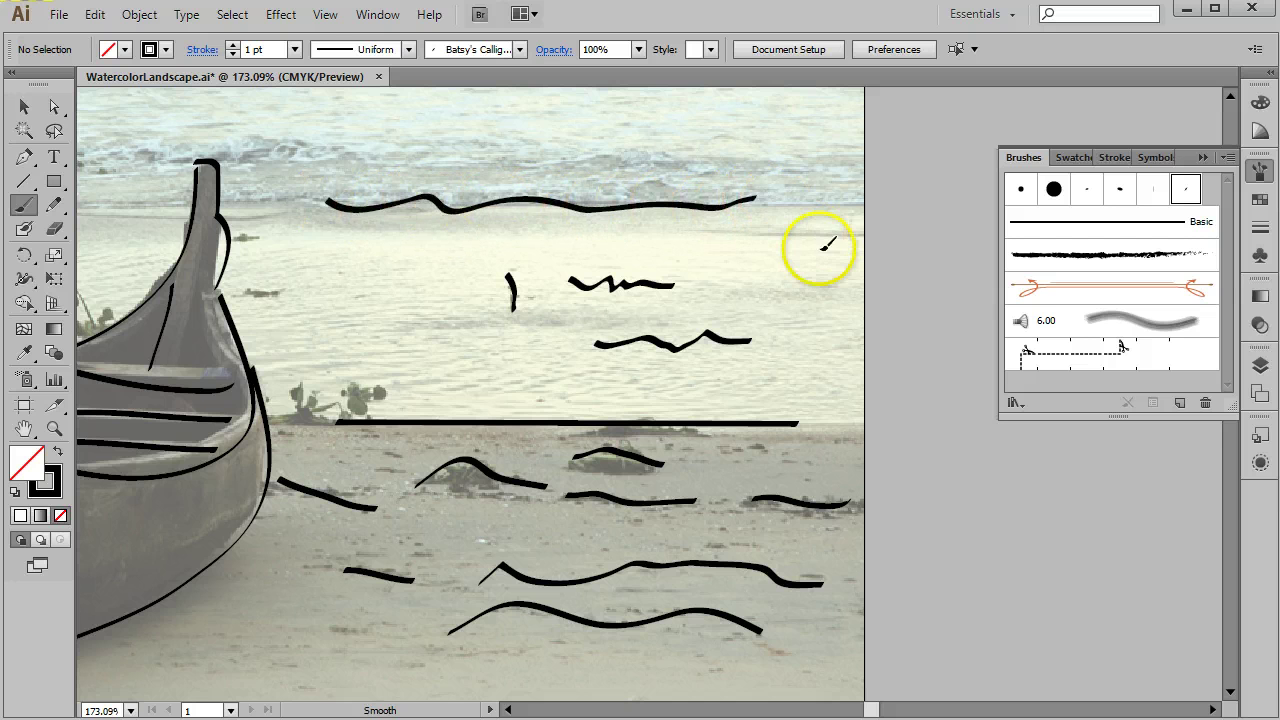
Step: Set the Paintbrush tool's Fidelity to 20 pixels and Smoothness to 100%
{"action": "double_click", "coordinate": [30, 207]}
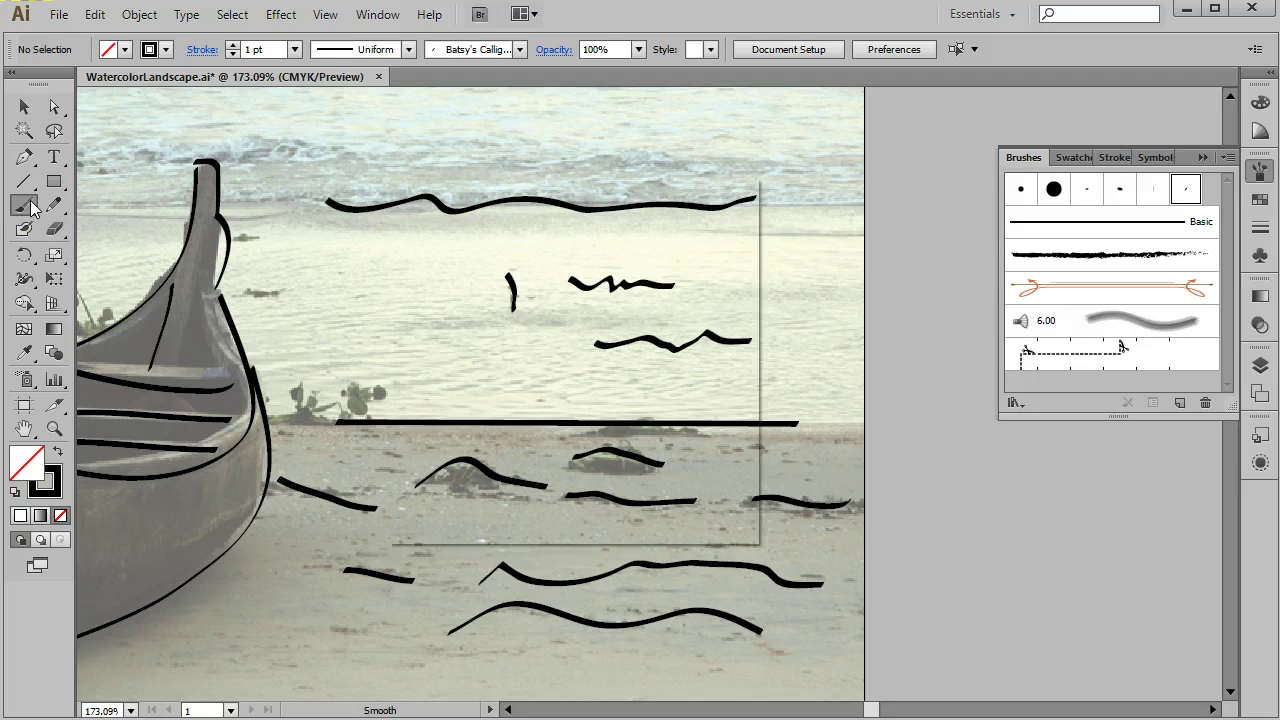
{"action": "mouse_move", "coordinate": [497, 257]}
{"action": "left_mouse_down"}
{"action": "mouse_move", "coordinate": [615, 265]}
{"action": "mouse_move", "coordinate": [680, 251]}
{"action": "left_mouse_up"}
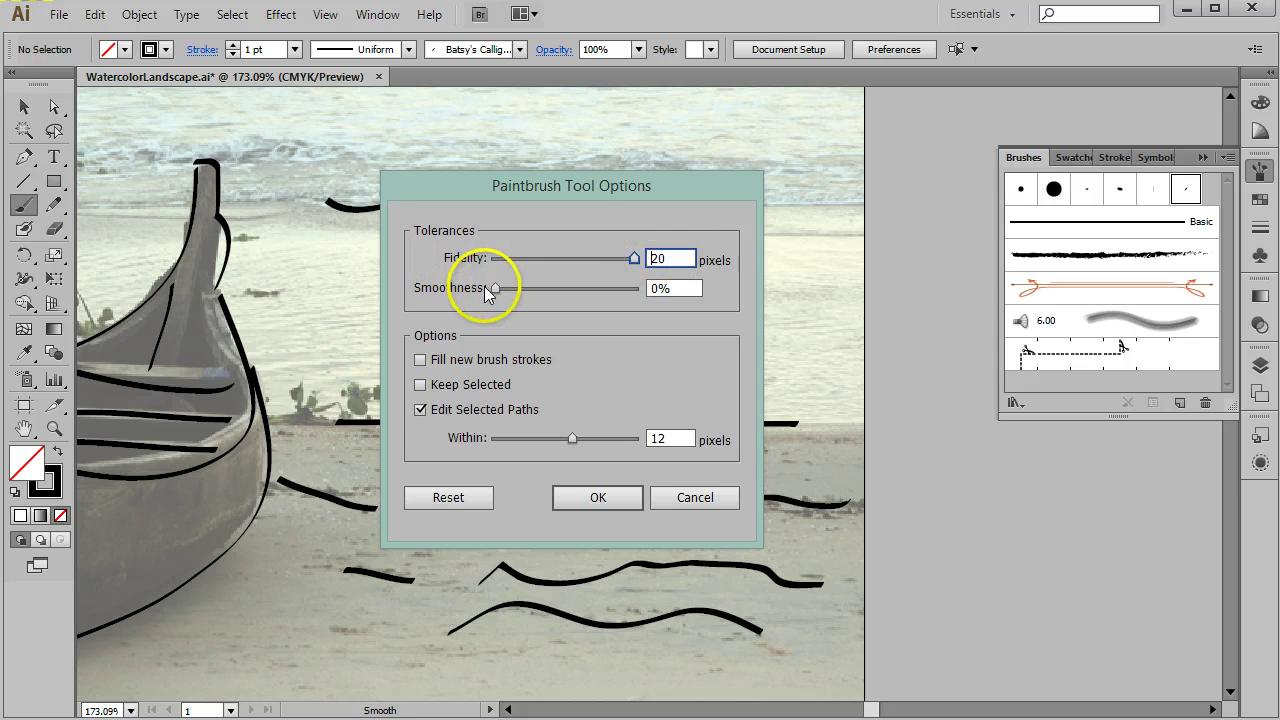
{"action": "left_click_drag", "start_coordinate": [497, 288], "coordinate": [705, 297]}
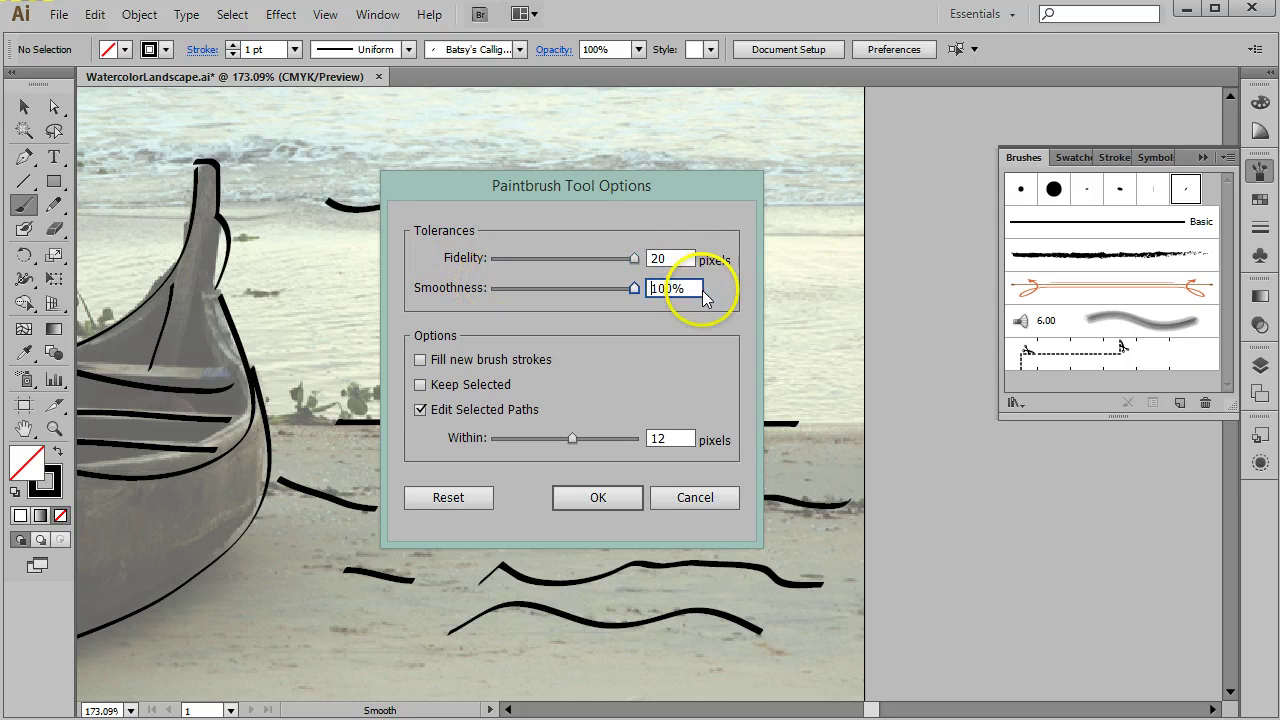
{"action": "left_click", "coordinate": [599, 498]}
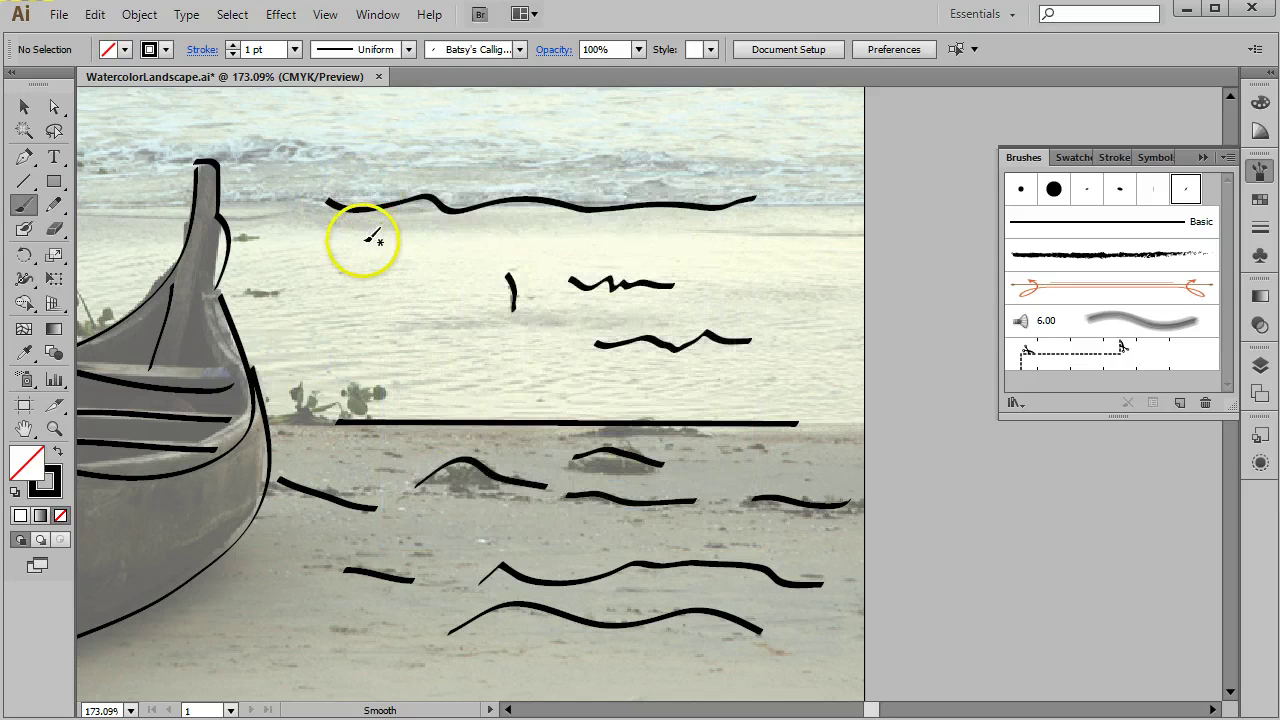
Step: Paint two more ripple strokes in the water, one above and one between the two jagged ripples
{"action": "mouse_move", "coordinate": [571, 244]}
{"action": "left_mouse_down"}
{"action": "mouse_move", "coordinate": [604, 262]}
{"action": "mouse_move", "coordinate": [706, 241]}
{"action": "left_mouse_up"}
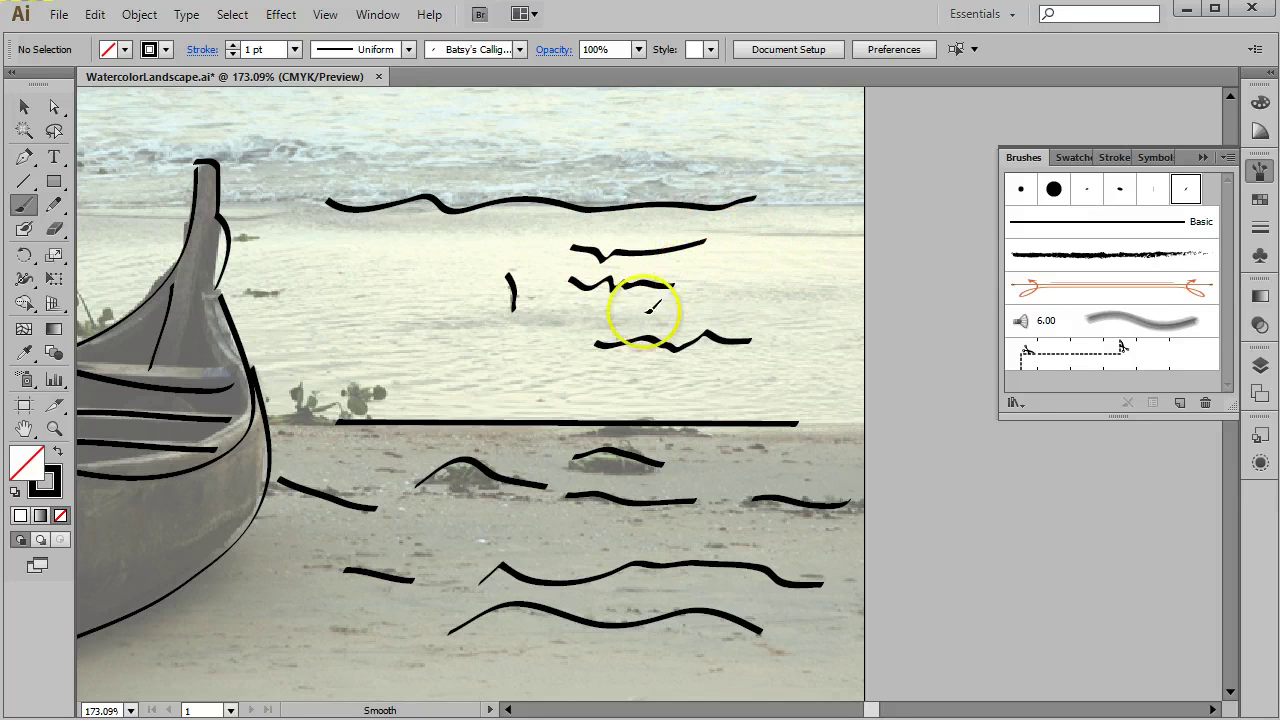
{"action": "left_click_drag", "start_coordinate": [615, 322], "coordinate": [667, 318]}
{"action": "left_click_drag", "start_coordinate": [697, 320], "coordinate": [788, 318]}
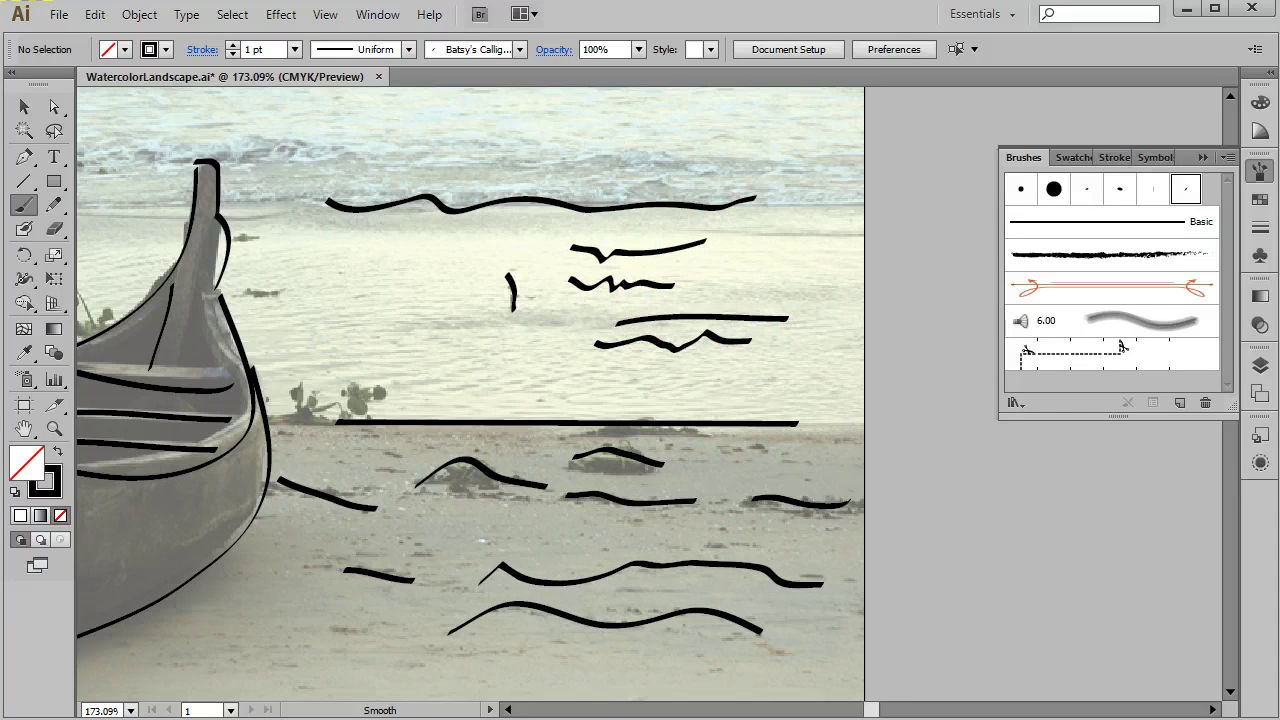
Step: Set the Paintbrush tool's Fidelity to 6.5 pixels and Smoothness to 12%, leaving Edit Selected Paths on
{"action": "left_click", "coordinate": [24, 107]}
{"action": "left_click", "coordinate": [25, 205]}
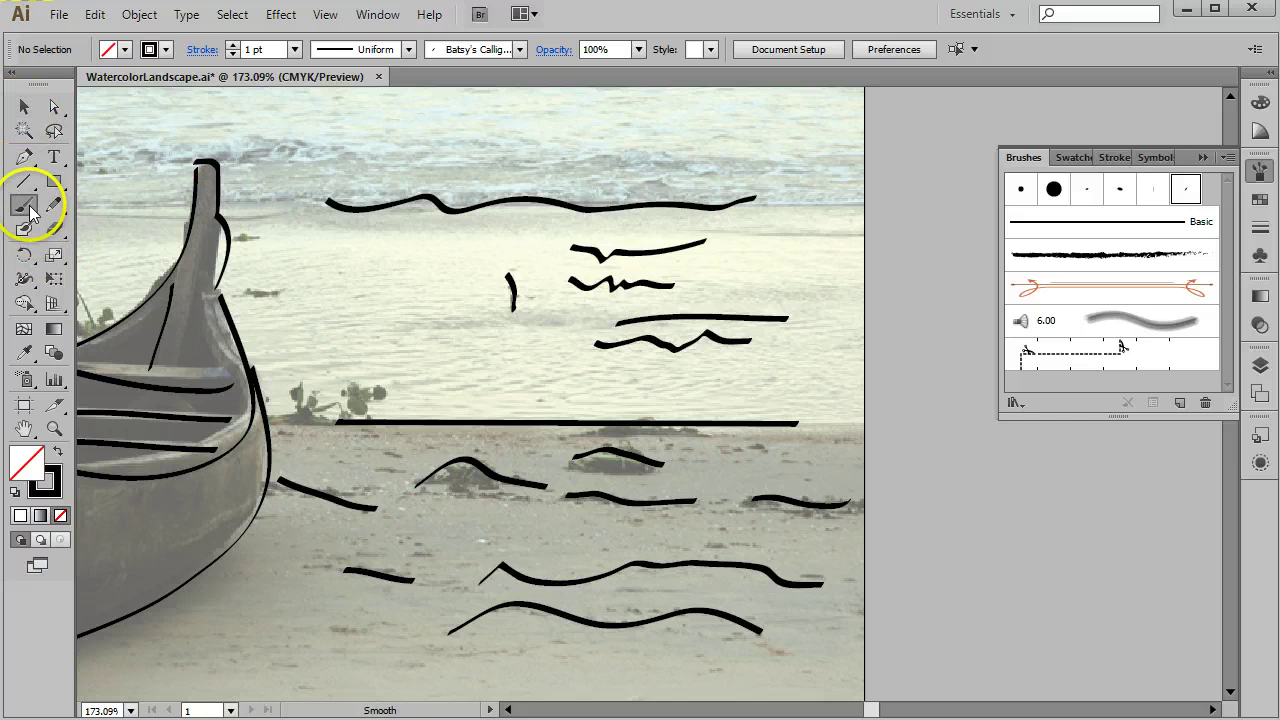
{"action": "double_click", "coordinate": [25, 205]}
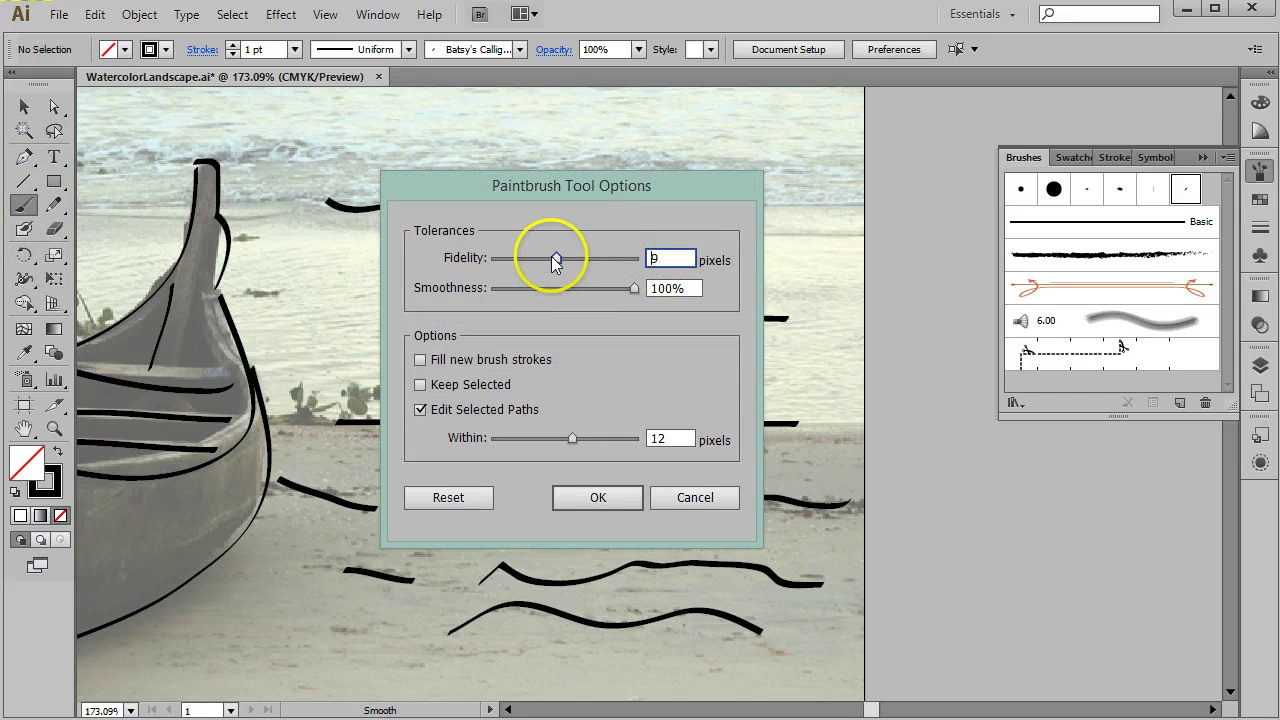
{"action": "left_click_drag", "start_coordinate": [632, 288], "coordinate": [512, 289]}
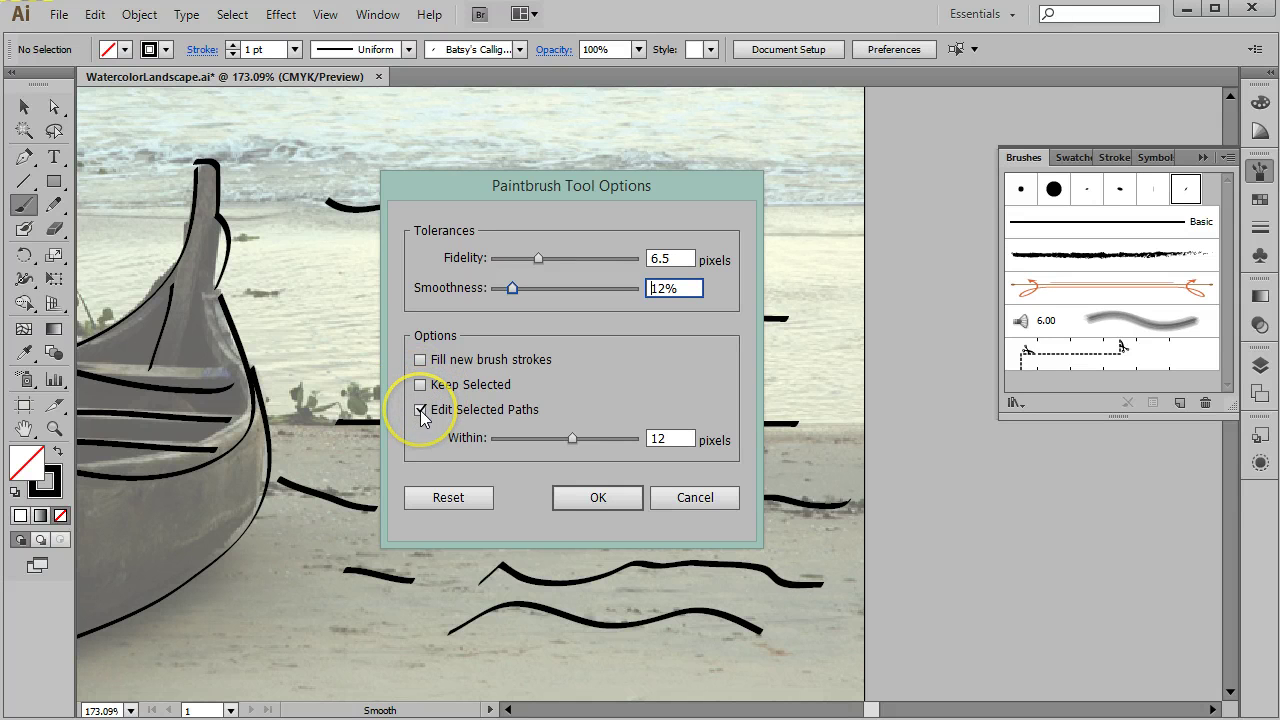
{"action": "left_click", "coordinate": [596, 498]}
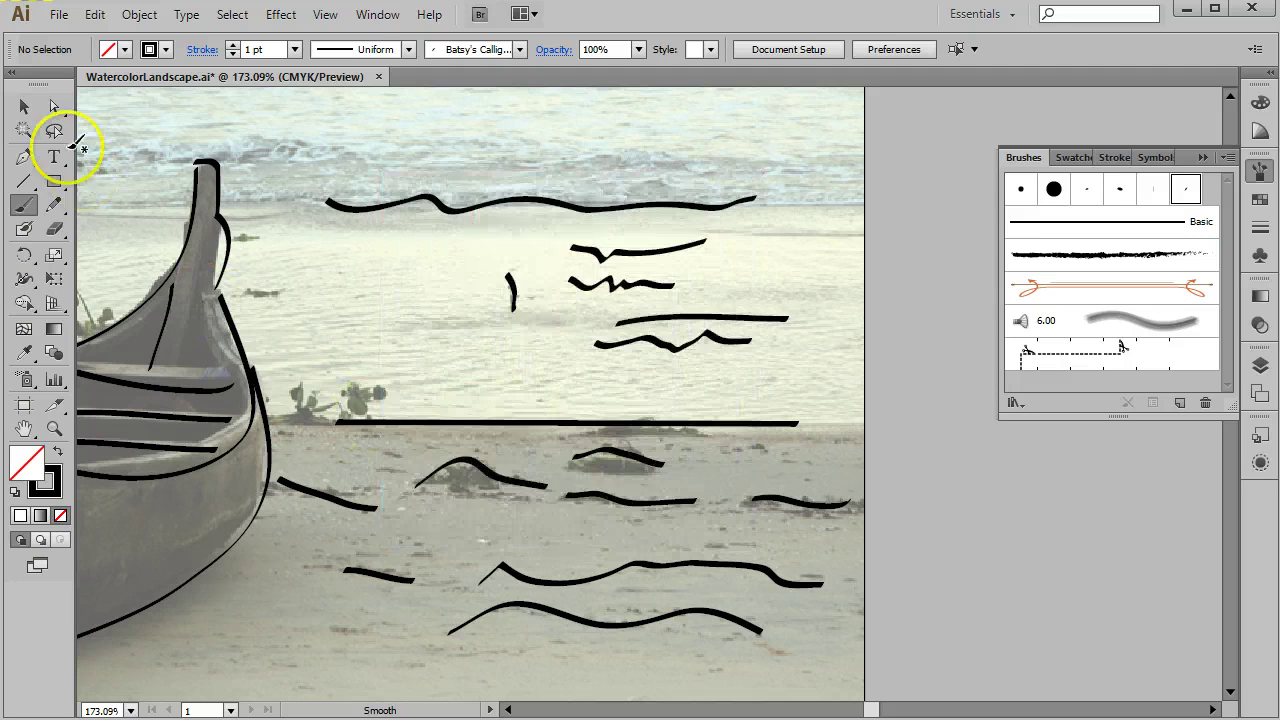
Step: Select the long wavy surf stroke and repaint over it with the Paintbrush to reshape it into a higher wave
{"action": "left_click", "coordinate": [24, 106]}
{"action": "left_click", "coordinate": [615, 205]}
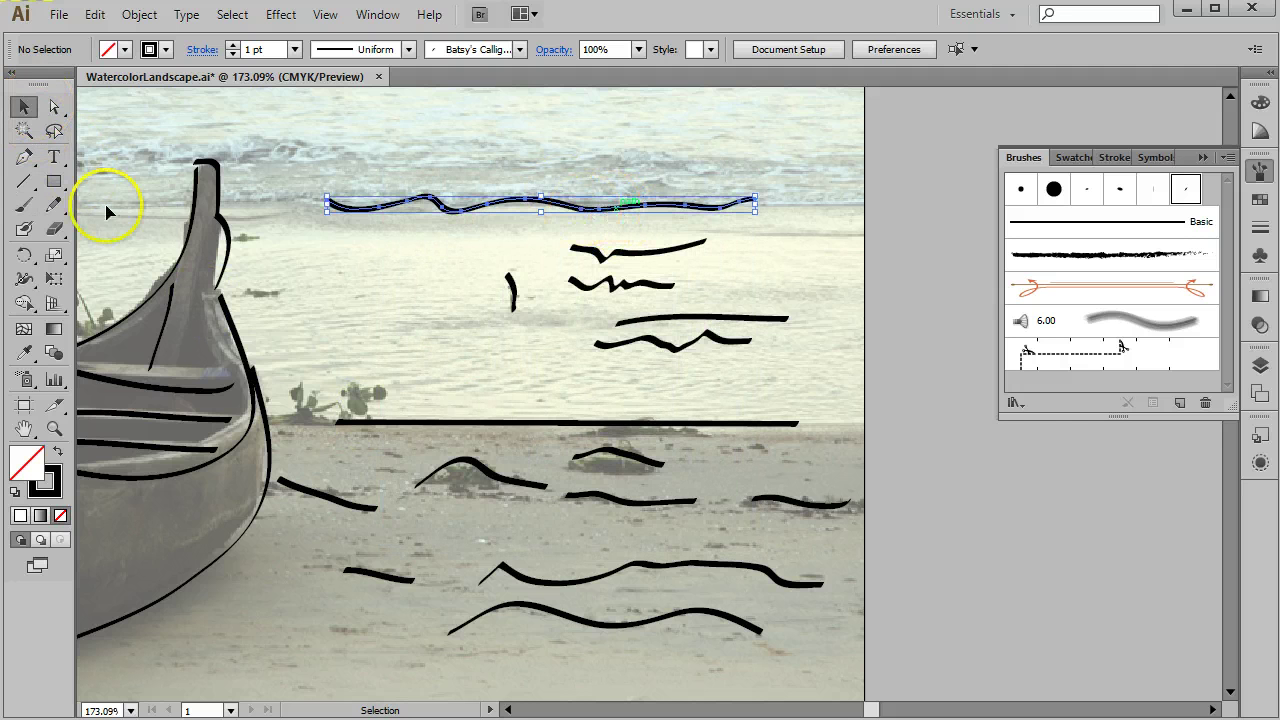
{"action": "left_click", "coordinate": [27, 203]}
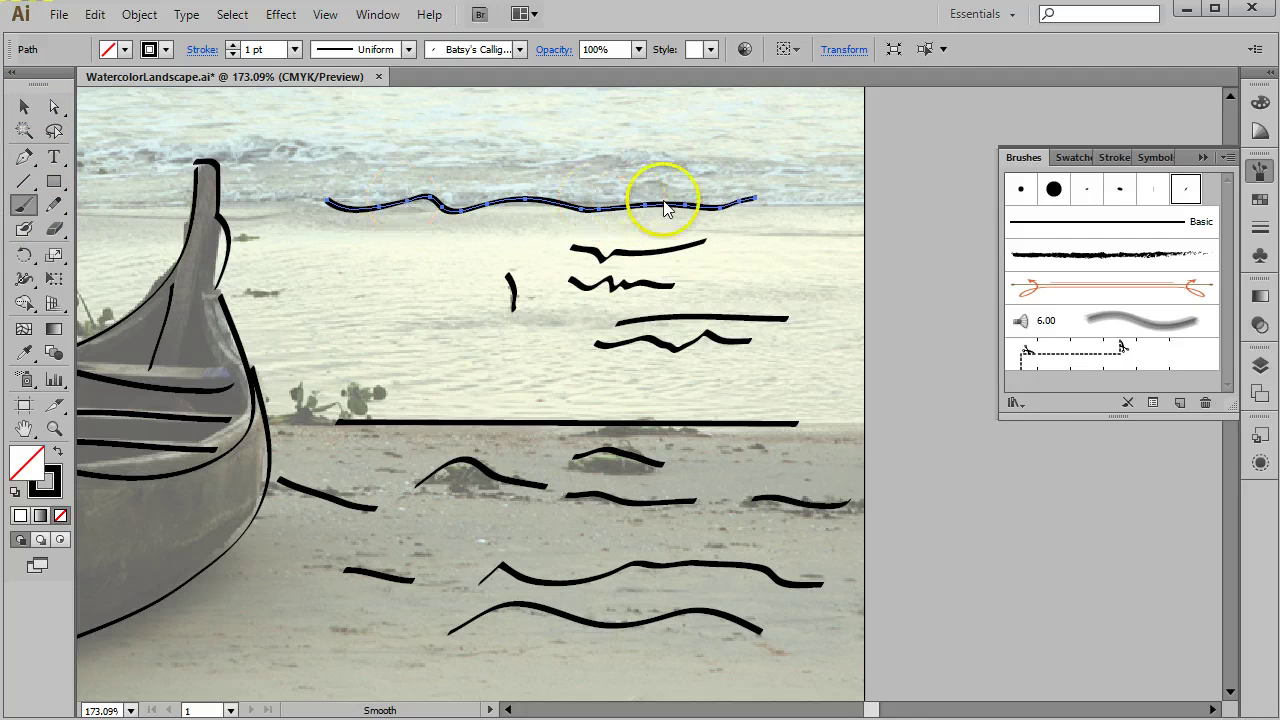
{"action": "mouse_move", "coordinate": [756, 186]}
{"action": "left_mouse_down"}
{"action": "mouse_move", "coordinate": [597, 207]}
{"action": "mouse_move", "coordinate": [488, 158]}
{"action": "mouse_move", "coordinate": [423, 157]}
{"action": "left_mouse_up"}
{"action": "left_click_drag", "start_coordinate": [343, 210], "coordinate": [320, 218]}
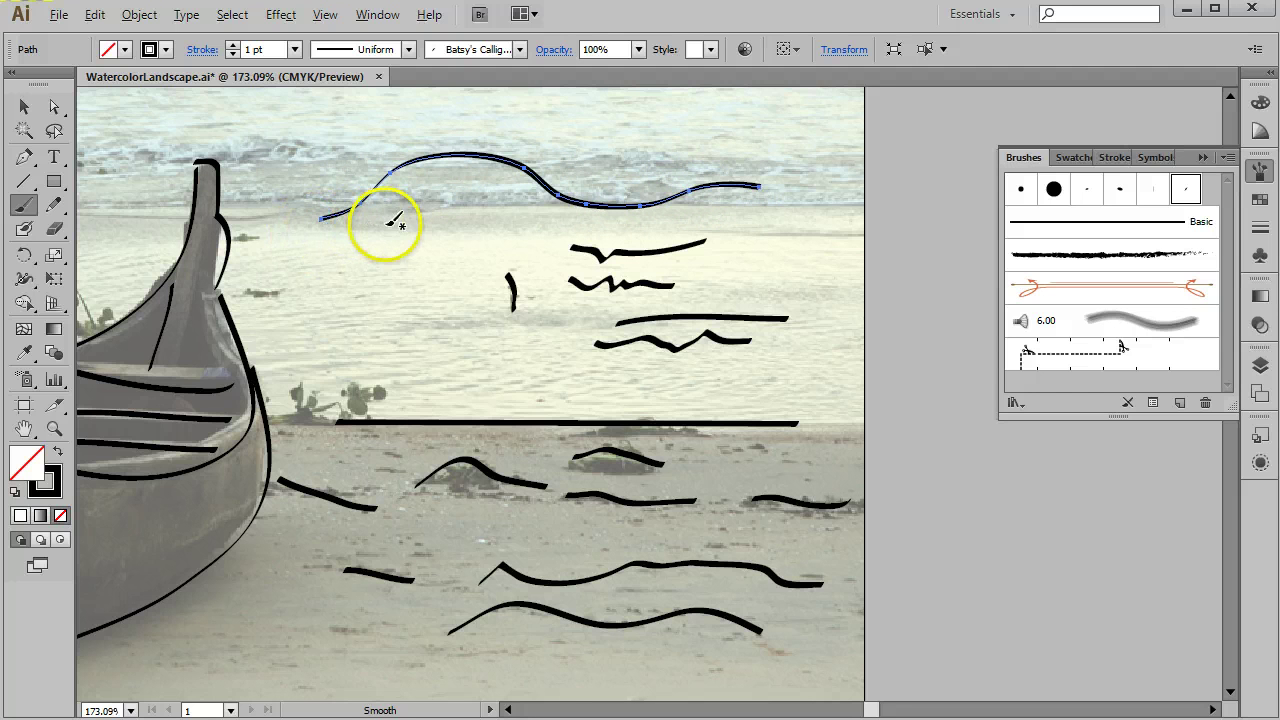
Step: Undo the reshaping of the long wavy surf stroke and deselect it
{"action": "key", "text": "z"}
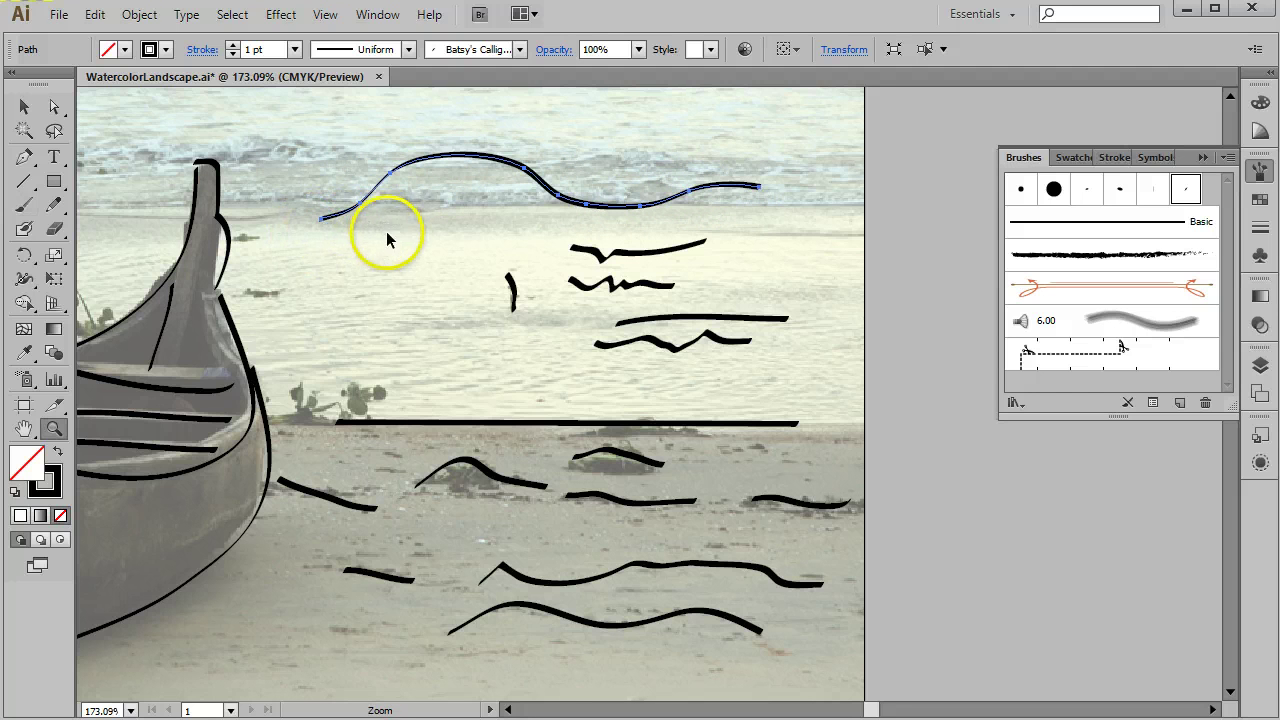
{"action": "left_click", "coordinate": [24, 106]}
{"action": "key", "text": "ctrl+z"}
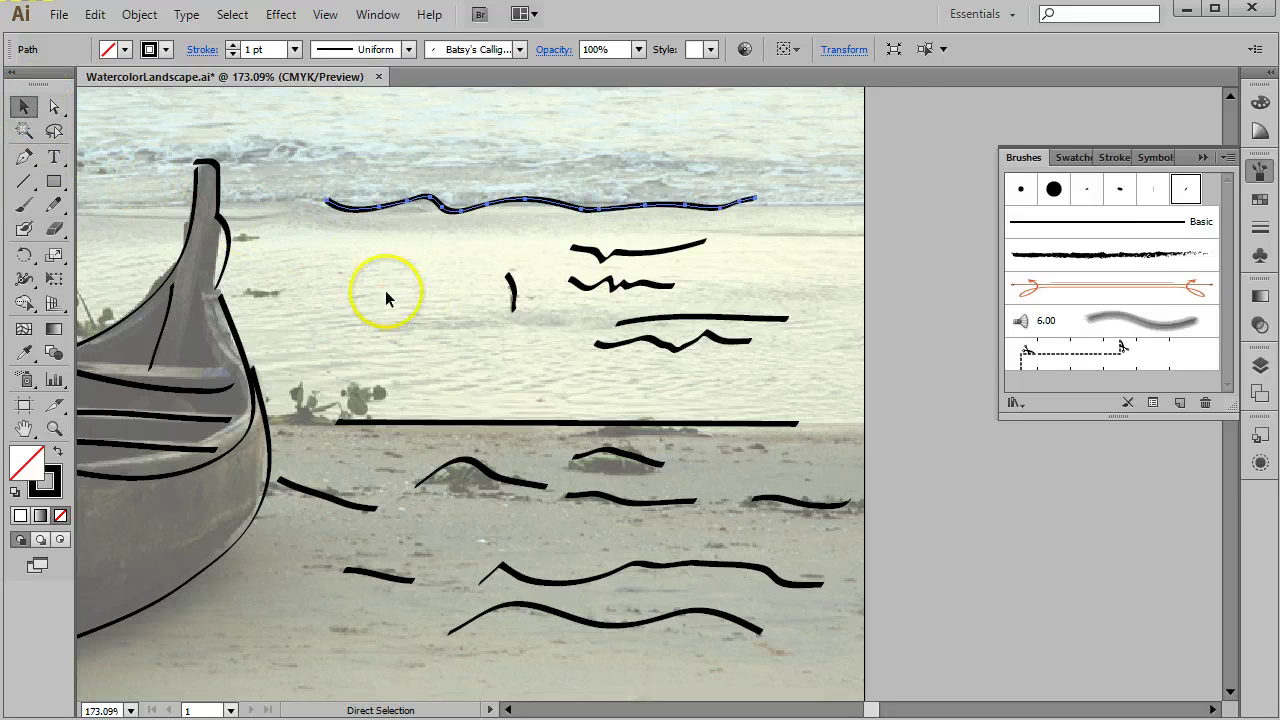
{"action": "left_click", "coordinate": [467, 125]}
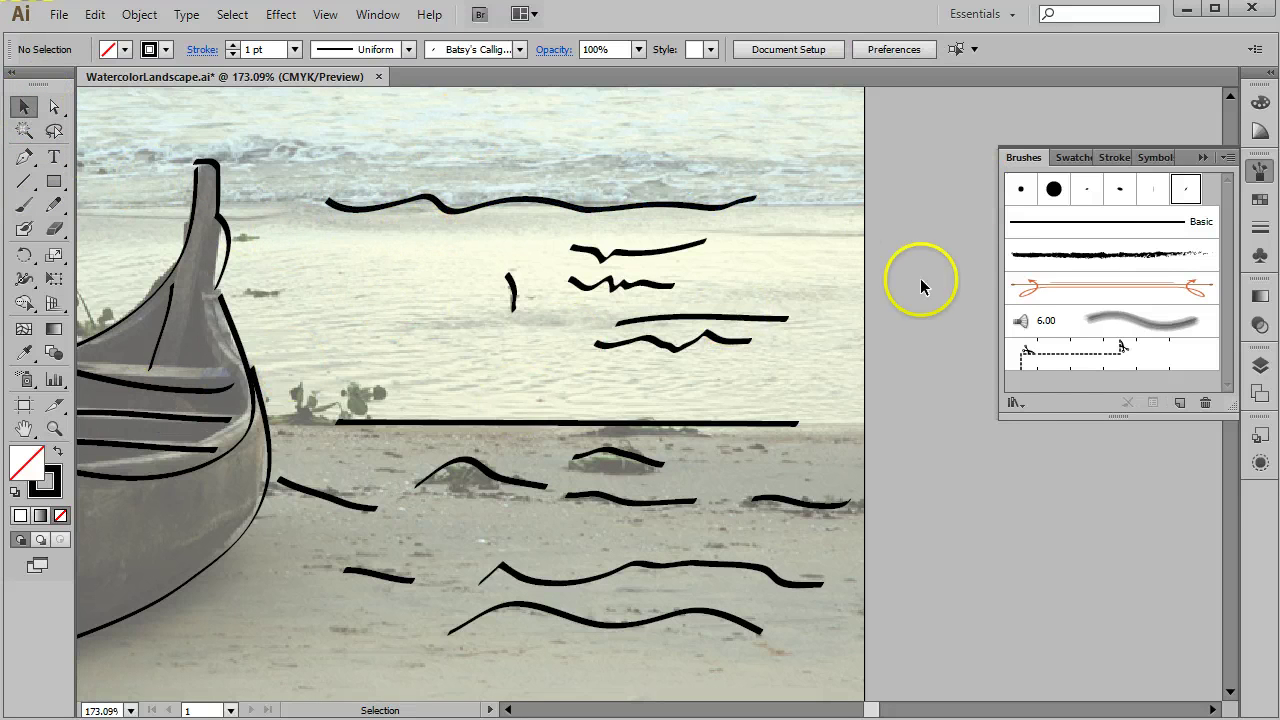
Step: Delete all surf and ripple strokes in the water, the two short sand strokes beside the boat, and the straight shoreline stroke
{"action": "left_click_drag", "start_coordinate": [386, 157], "coordinate": [805, 382]}
{"action": "key", "text": "Delete"}
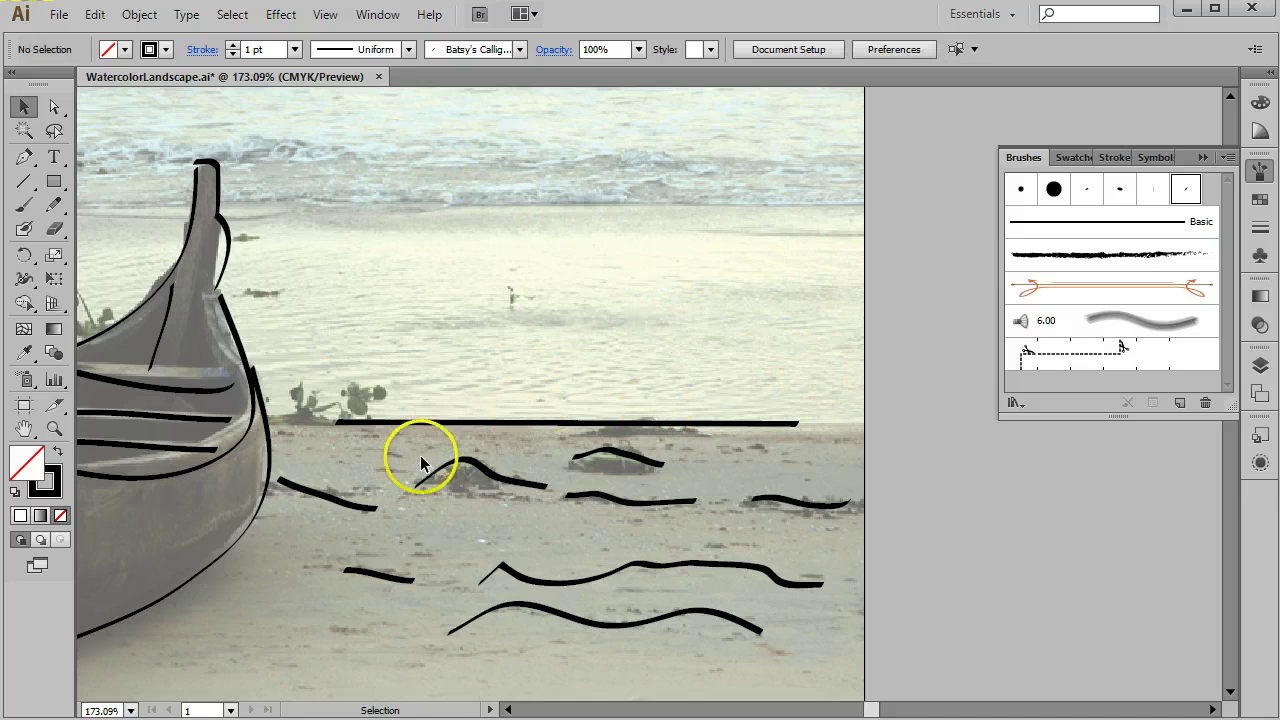
{"action": "left_click_drag", "start_coordinate": [378, 620], "coordinate": [382, 612]}
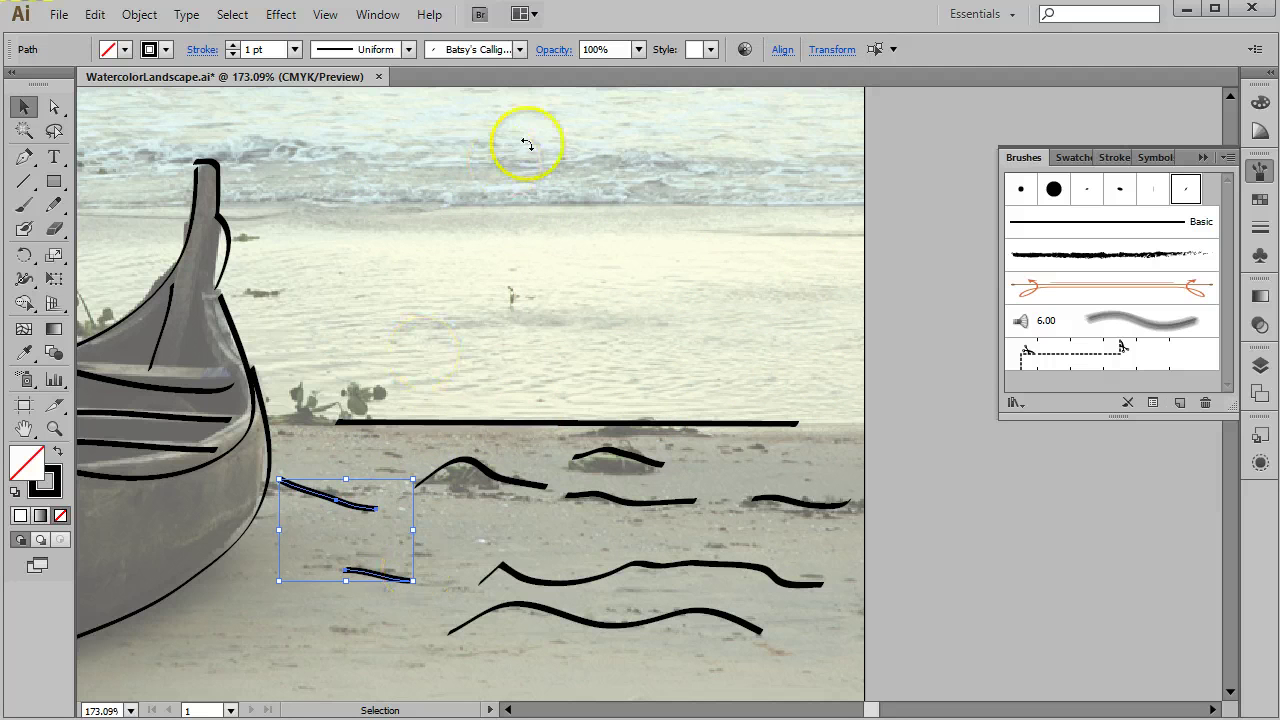
{"action": "key", "text": "Delete"}
{"action": "left_click", "coordinate": [721, 422]}
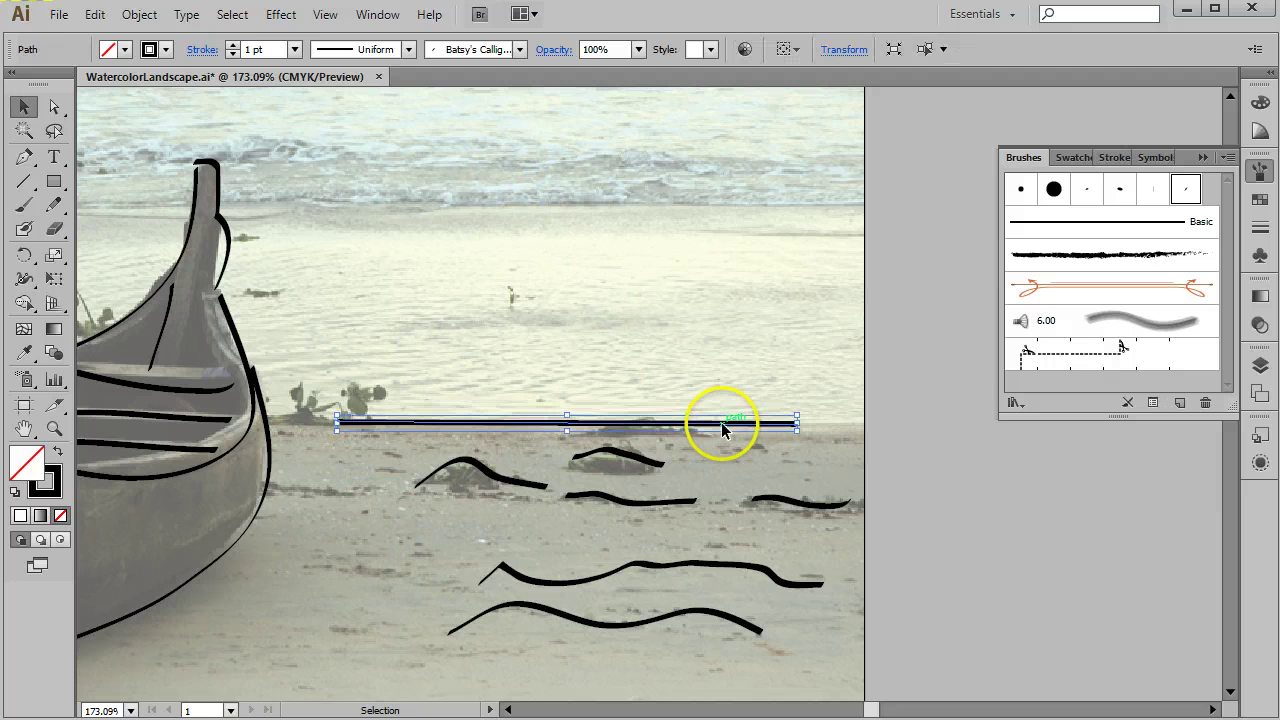
{"action": "key", "text": "Delete"}
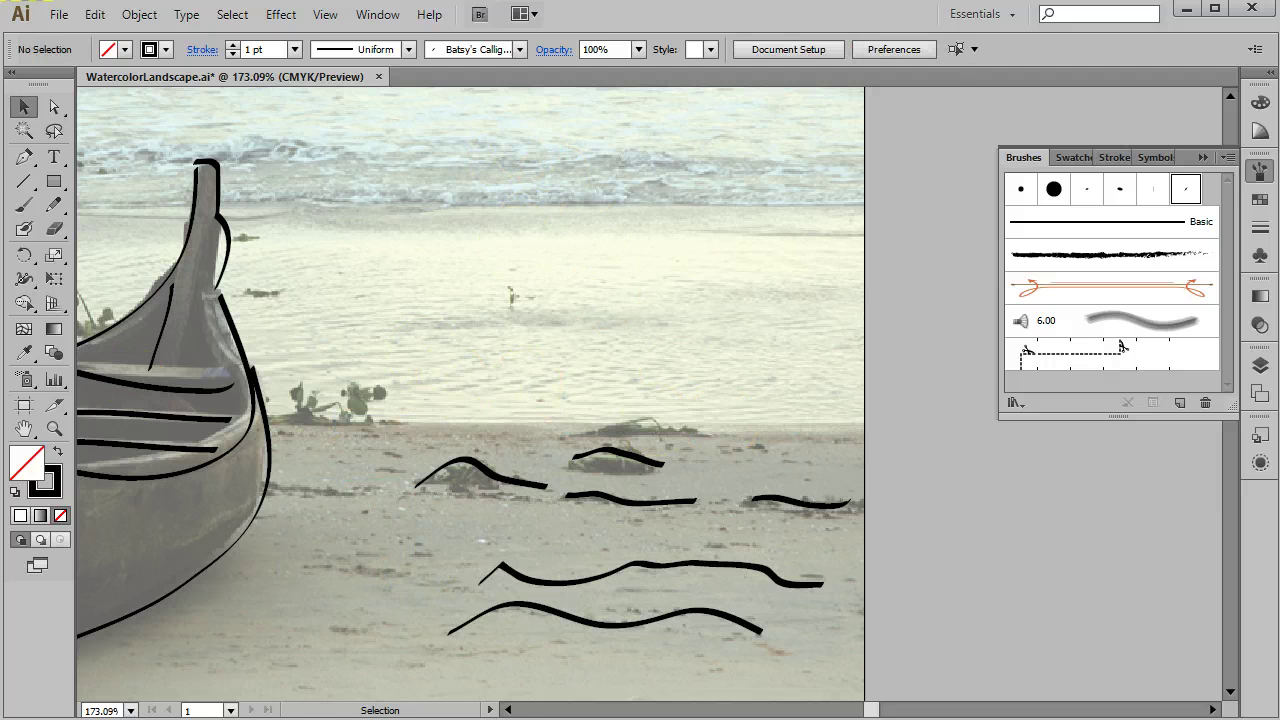
Step: Paint a wavy shoreline from the boat to the artboard's edge, and add four wavy strokes on the sand below it with the Paintbrush
{"action": "left_click", "coordinate": [22, 210]}
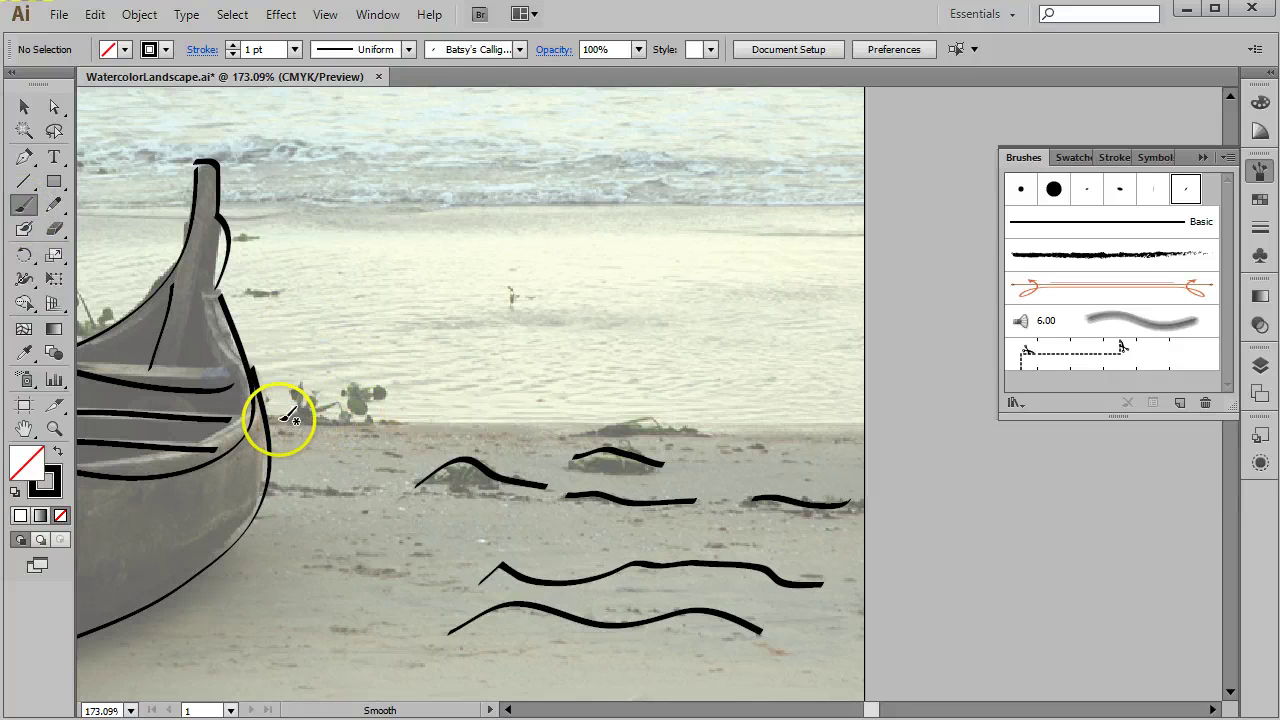
{"action": "mouse_move", "coordinate": [277, 423]}
{"action": "left_mouse_down"}
{"action": "mouse_move", "coordinate": [579, 407]}
{"action": "mouse_move", "coordinate": [867, 426]}
{"action": "left_mouse_up"}
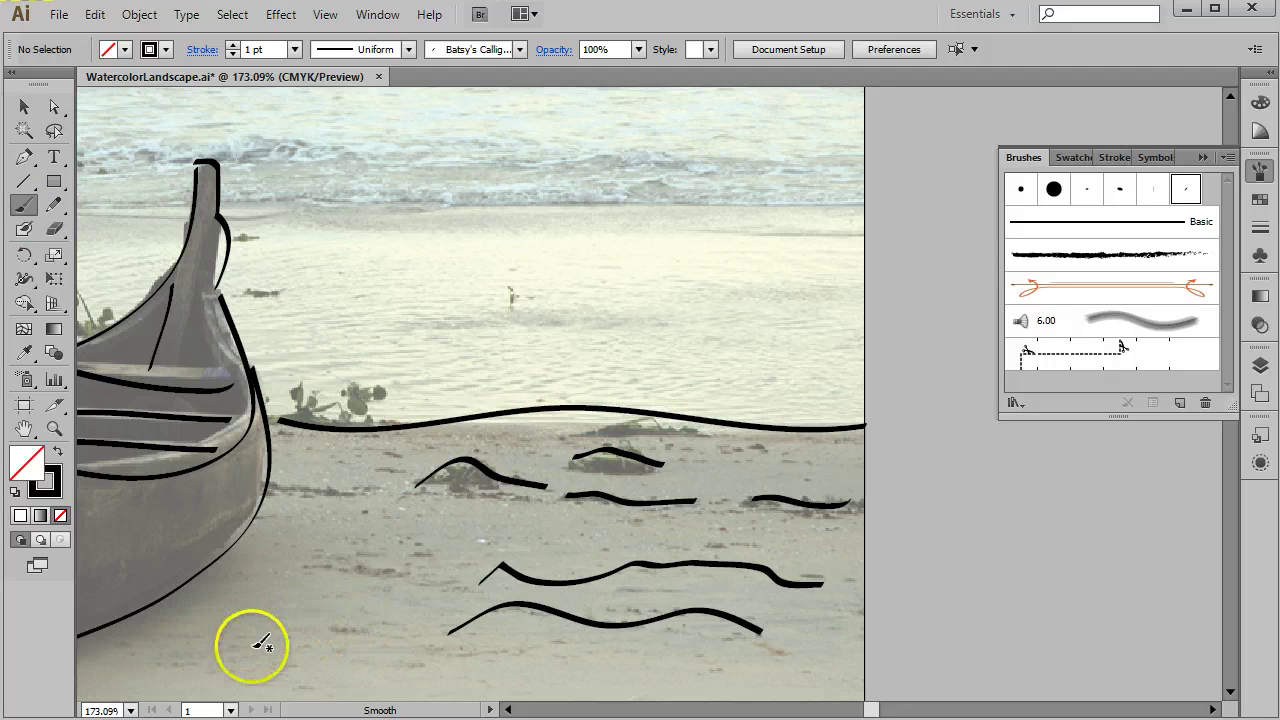
{"action": "left_click_drag", "start_coordinate": [302, 568], "coordinate": [405, 570]}
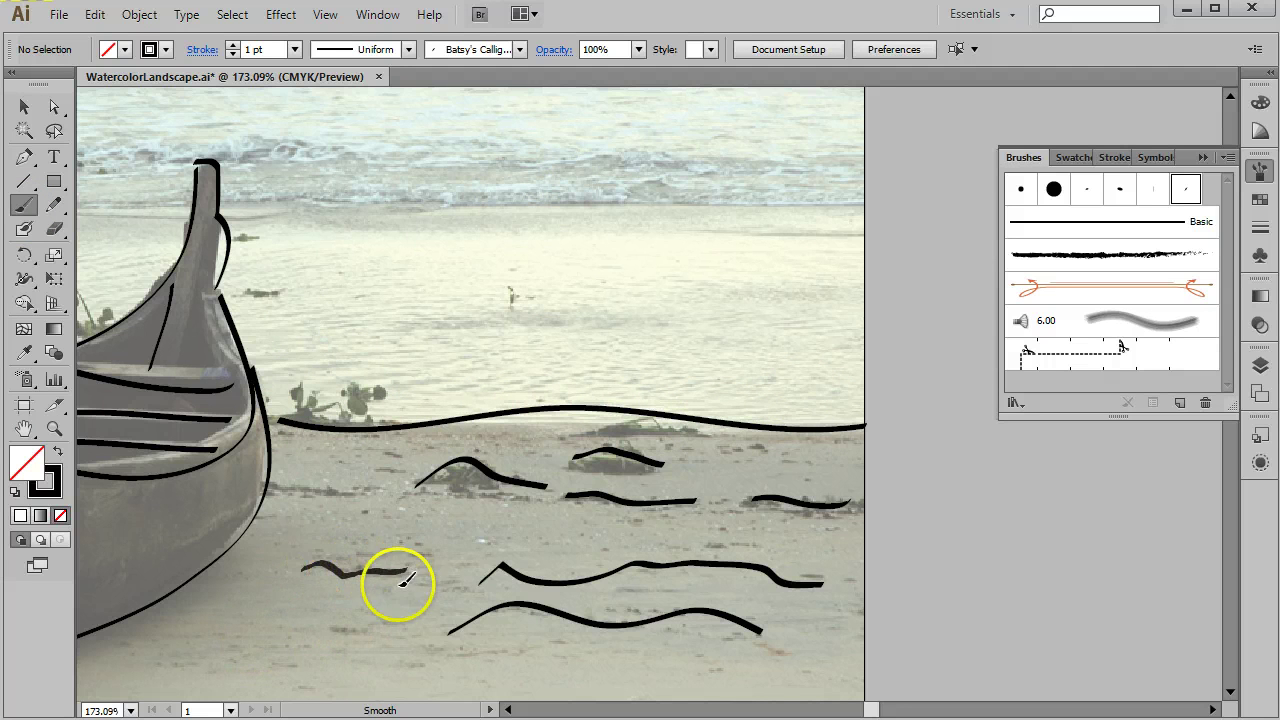
{"action": "left_click_drag", "start_coordinate": [336, 624], "coordinate": [694, 683]}
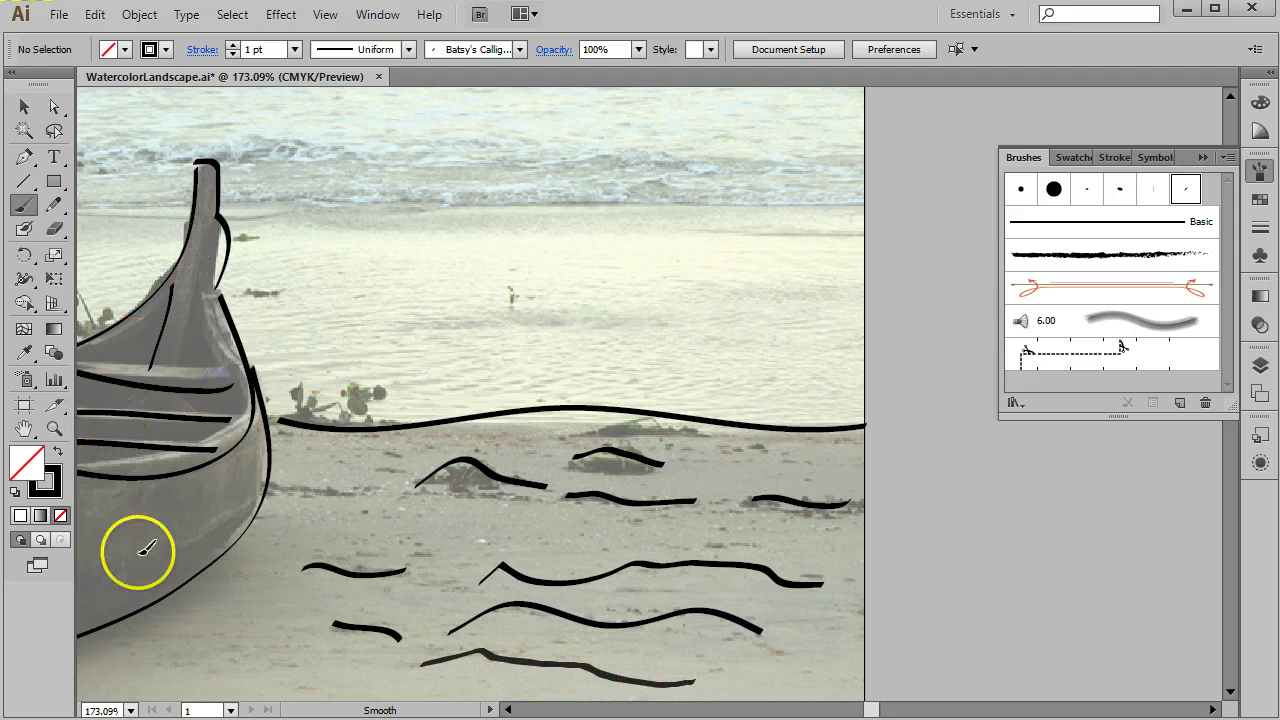
{"action": "mouse_move", "coordinate": [150, 635]}
{"action": "left_mouse_down"}
{"action": "mouse_move", "coordinate": [195, 622]}
{"action": "mouse_move", "coordinate": [252, 634]}
{"action": "left_mouse_up"}
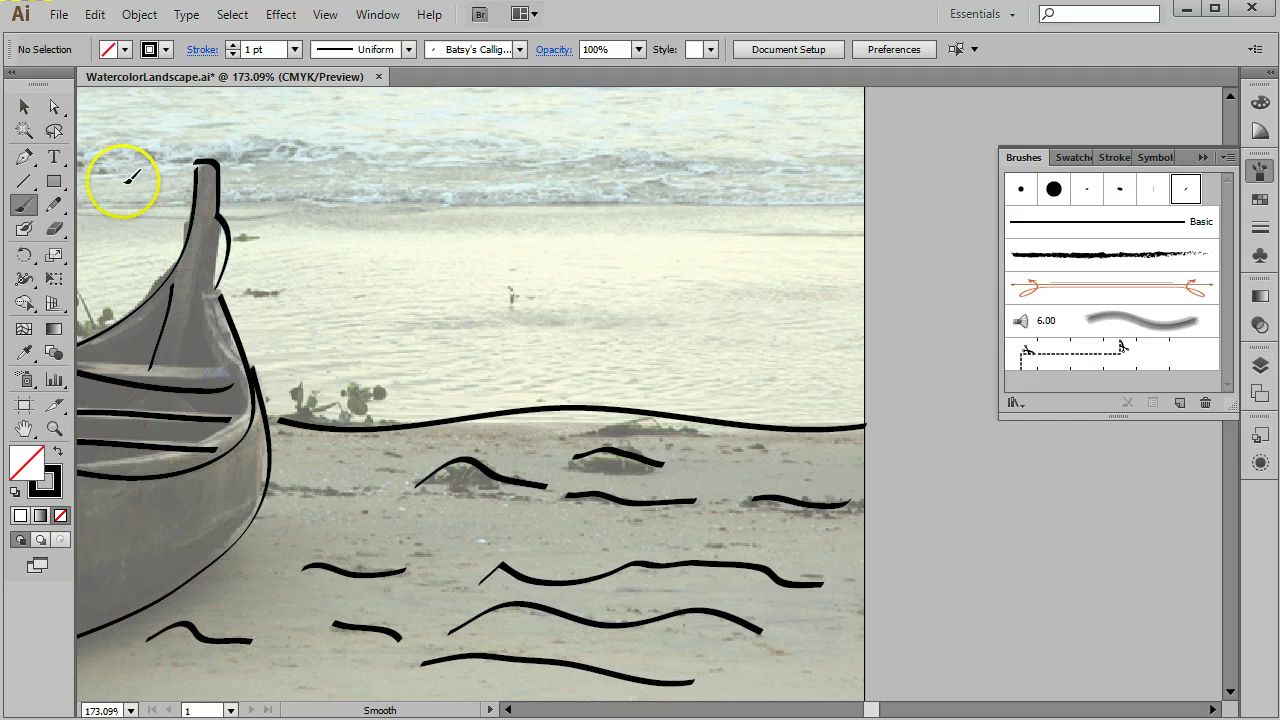
Step: Give the group of sand strokes beside the boat a 0.5 pt stroke weight and a tapered variable width profile
{"action": "left_click", "coordinate": [24, 107]}
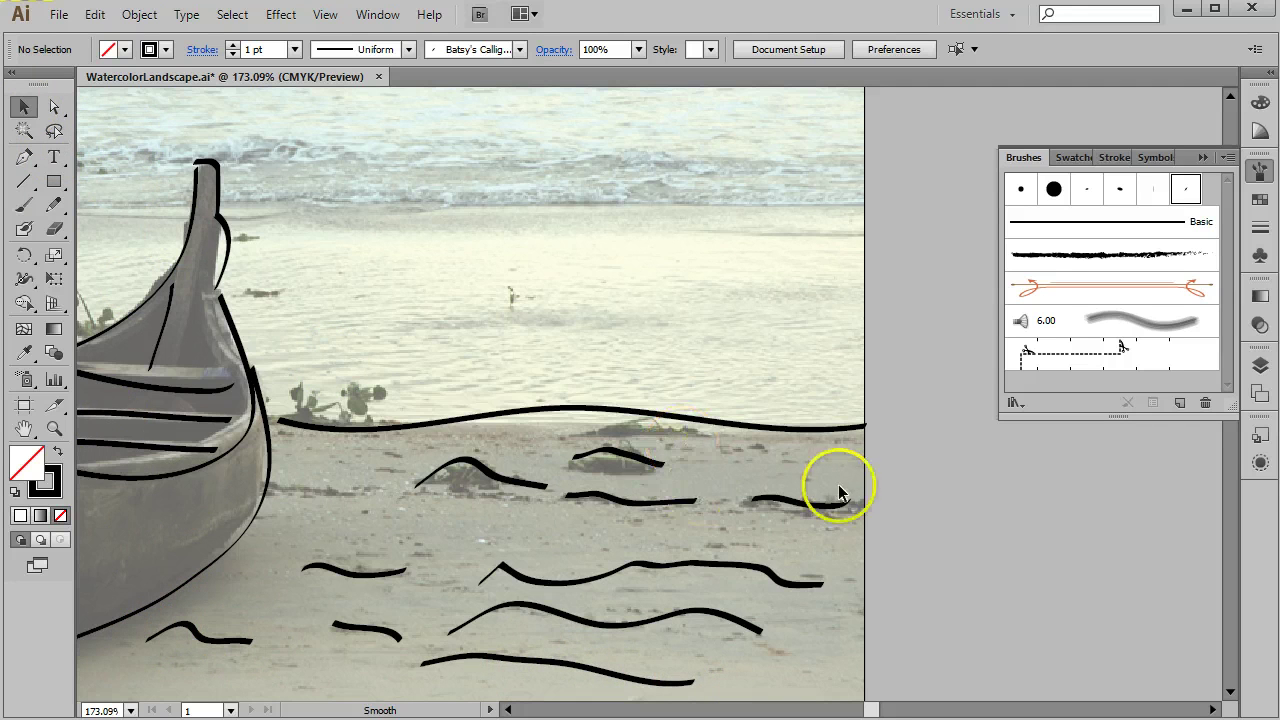
{"action": "mouse_move", "coordinate": [936, 478]}
{"action": "left_mouse_down"}
{"action": "mouse_move", "coordinate": [262, 640]}
{"action": "mouse_move", "coordinate": [222, 676]}
{"action": "mouse_move", "coordinate": [331, 677]}
{"action": "left_mouse_up"}
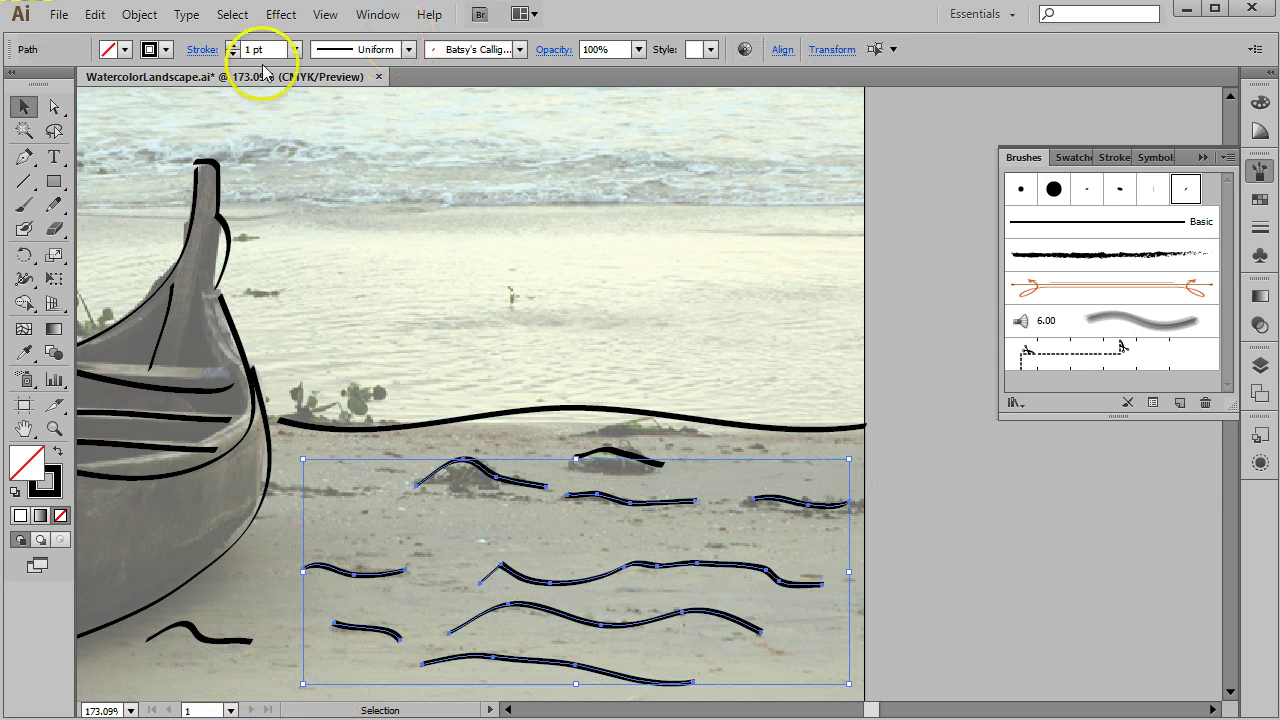
{"action": "left_click", "coordinate": [297, 50]}
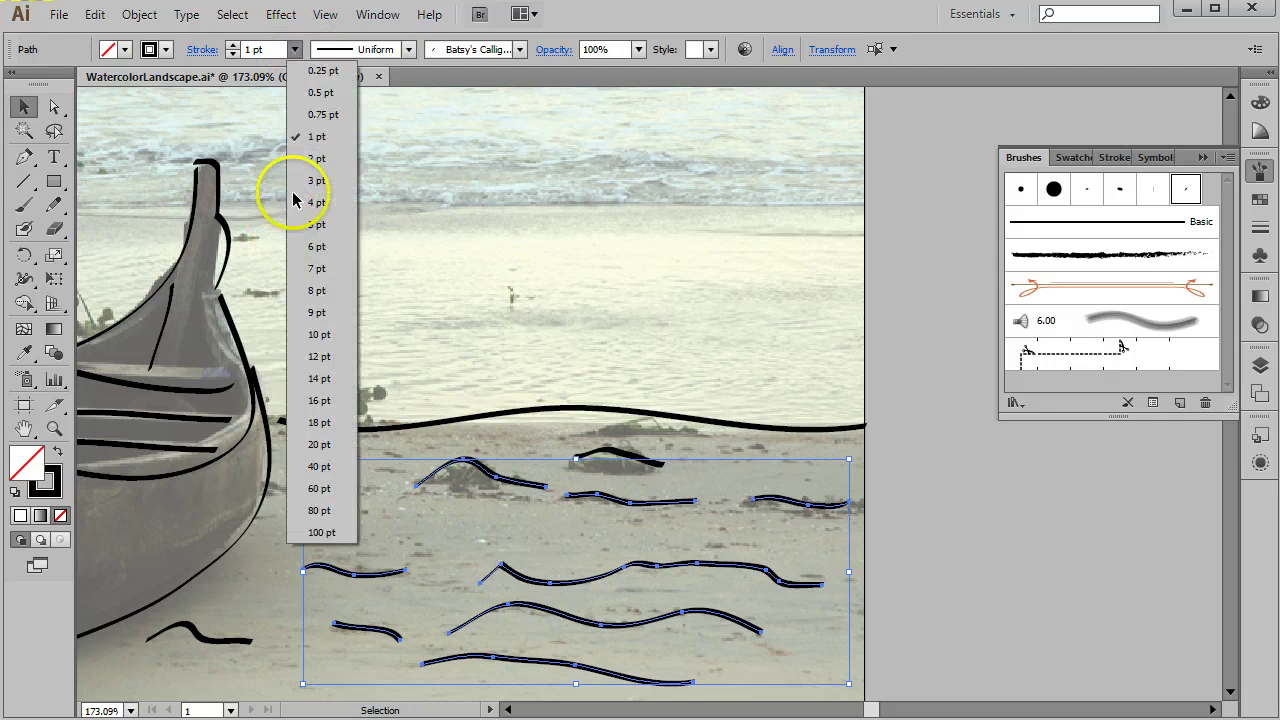
{"action": "left_click", "coordinate": [322, 92]}
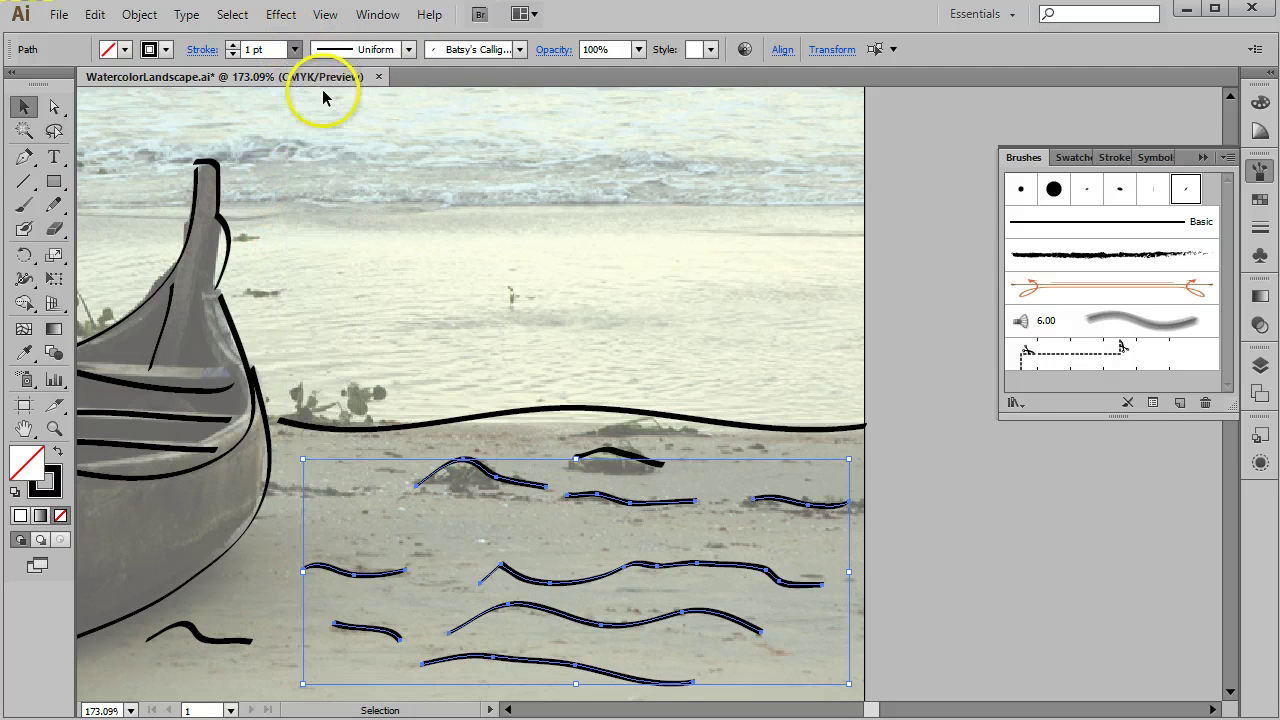
{"action": "left_click", "coordinate": [408, 49]}
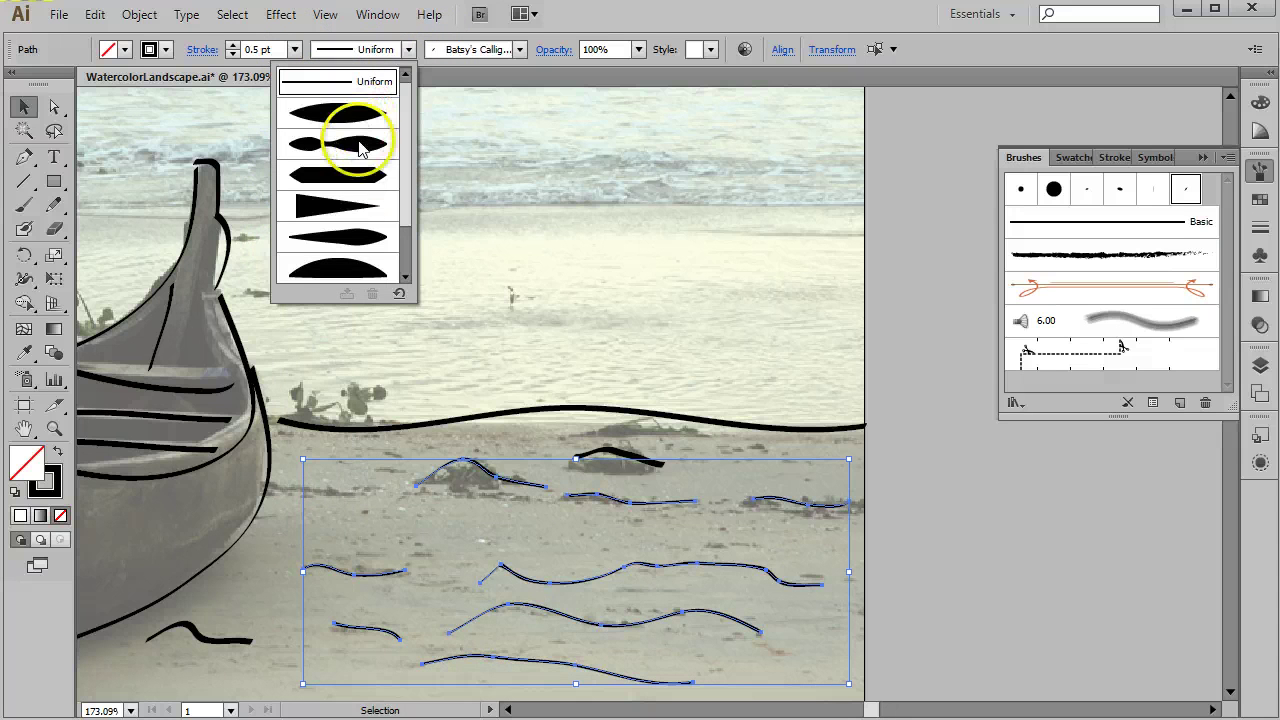
{"action": "left_click", "coordinate": [350, 238]}
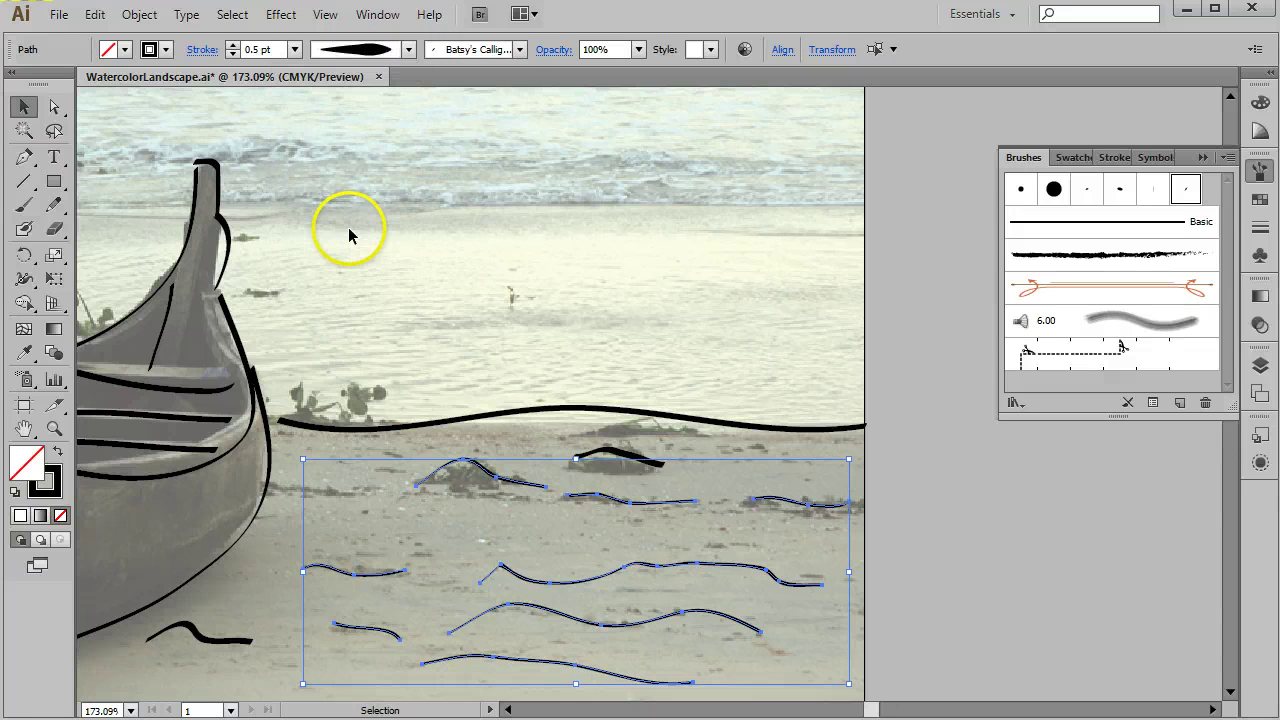
{"action": "left_click", "coordinate": [620, 221]}
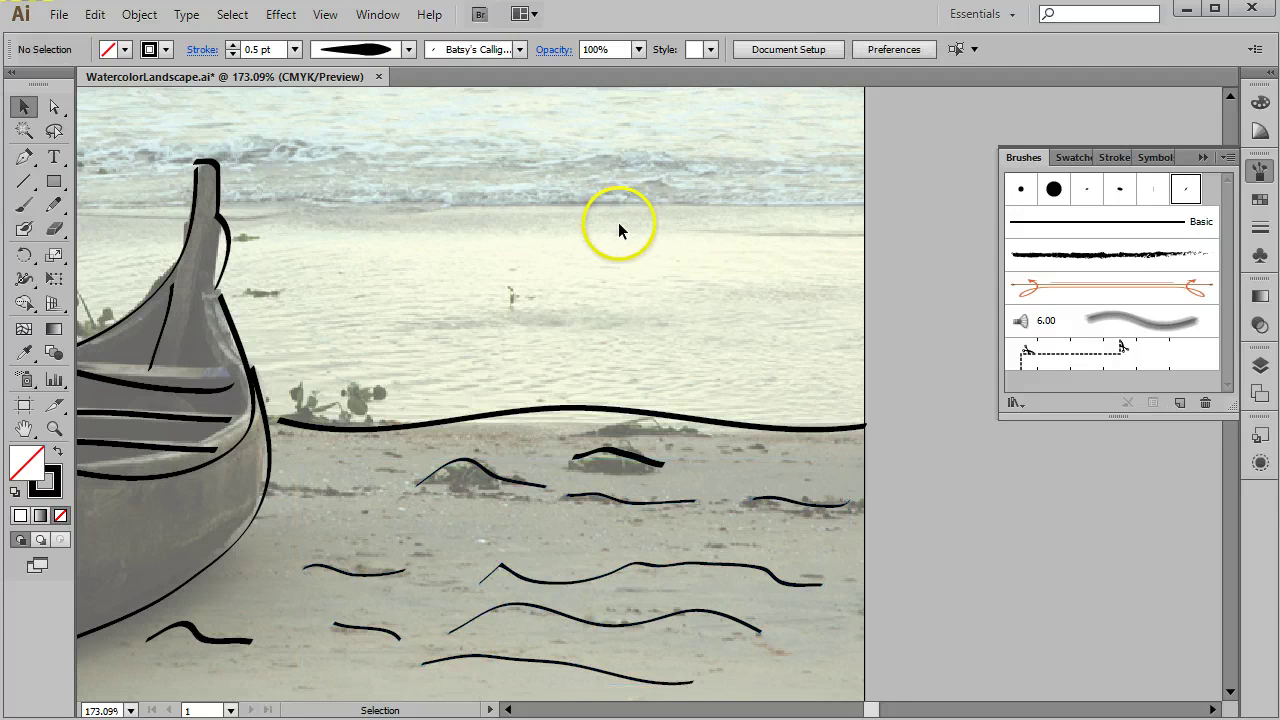
Step: Change the stroke color of the long wavy sand stroke with the pointed start to a light tan swatch
{"action": "left_click", "coordinate": [674, 572]}
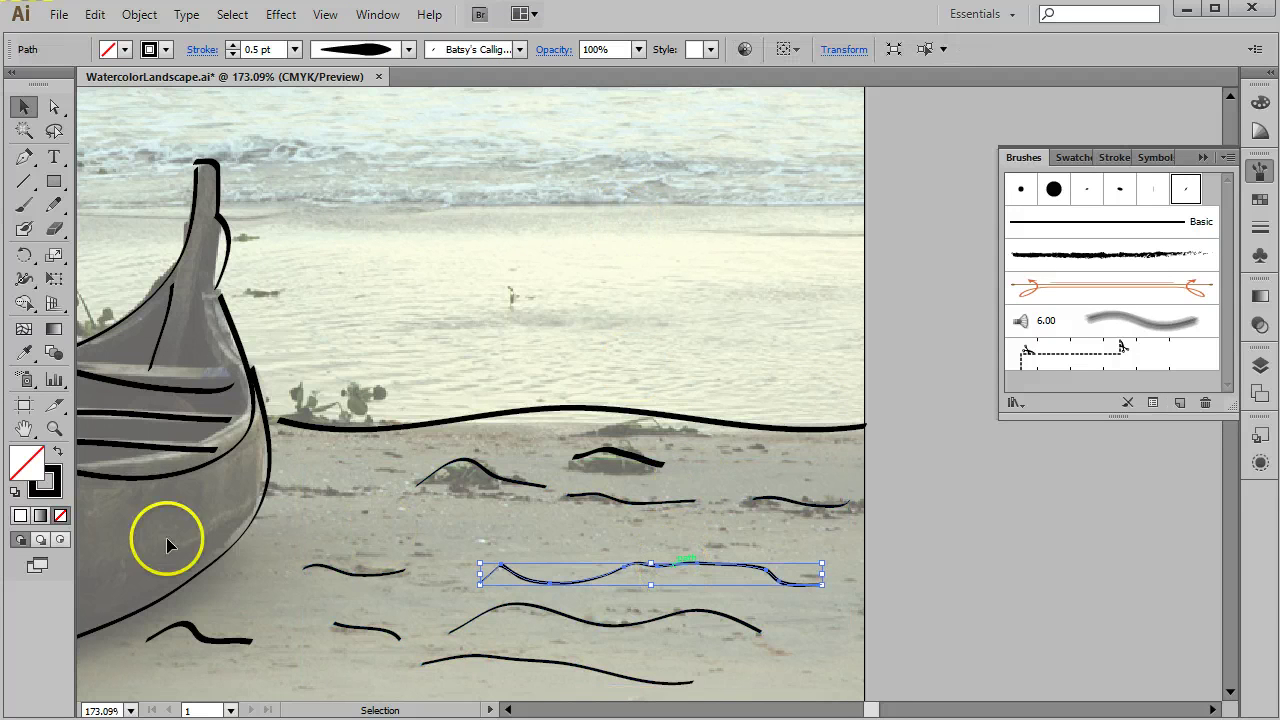
{"action": "left_click", "coordinate": [166, 49]}
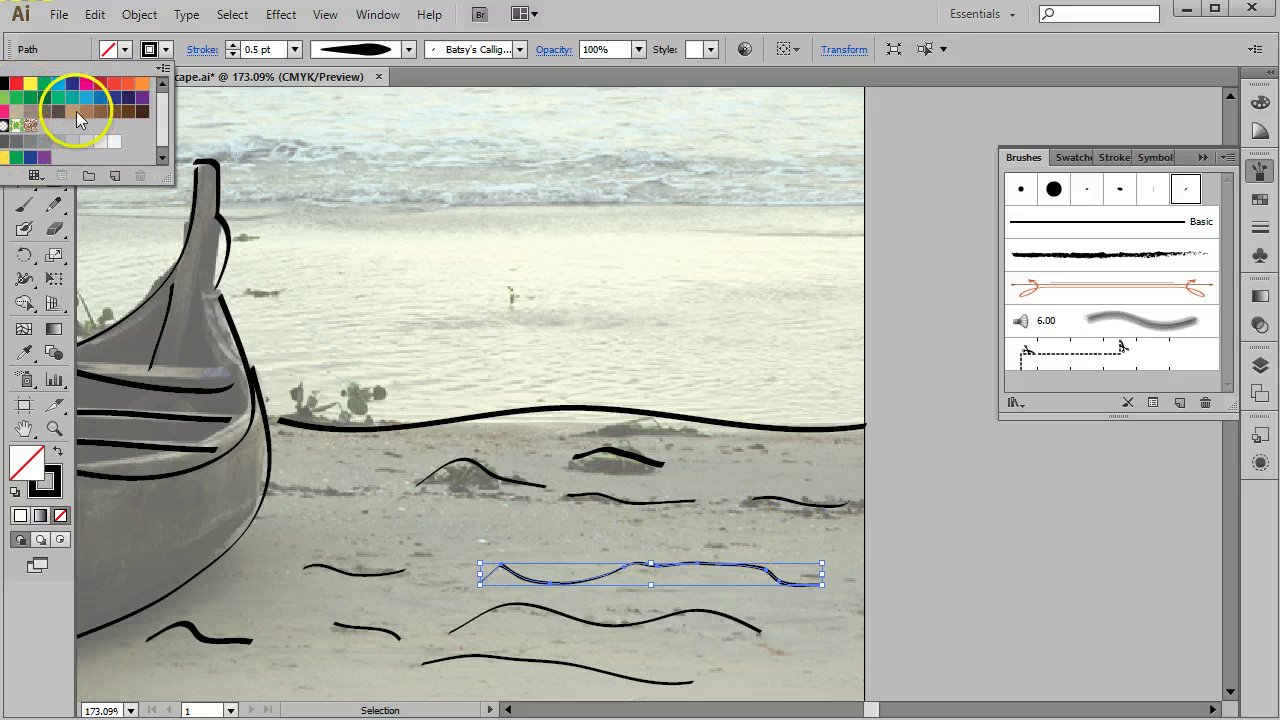
{"action": "left_click", "coordinate": [73, 113]}
{"action": "left_click", "coordinate": [741, 475]}
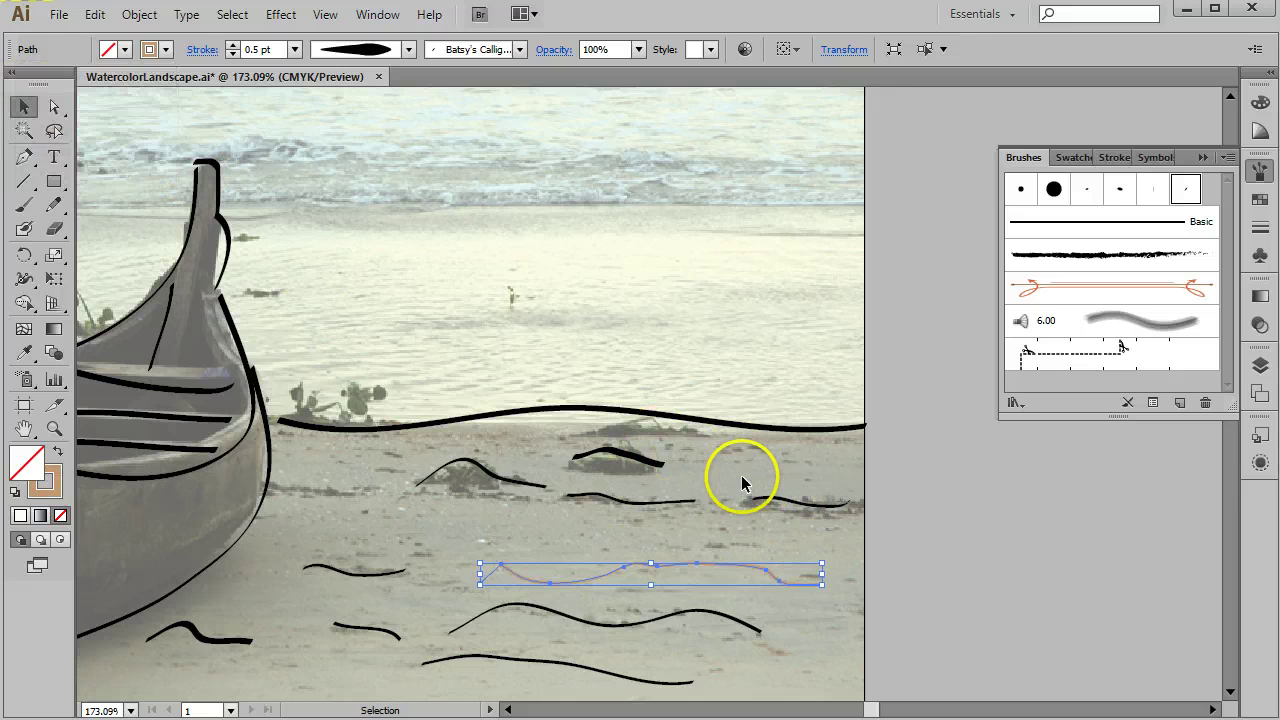
{"action": "left_click", "coordinate": [743, 463]}
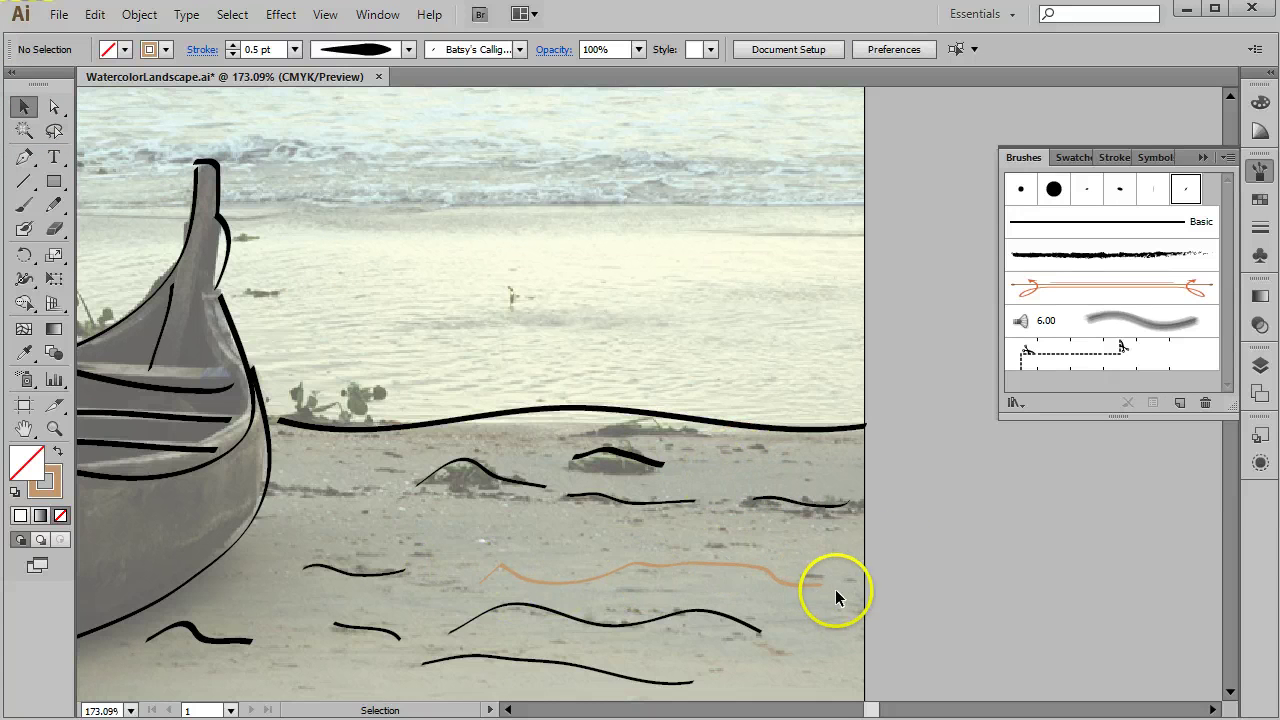
Step: Color the shoreline stroke dark brown by sampling the photo with the Eyedropper and swapping fill and stroke
{"action": "left_click", "coordinate": [634, 413]}
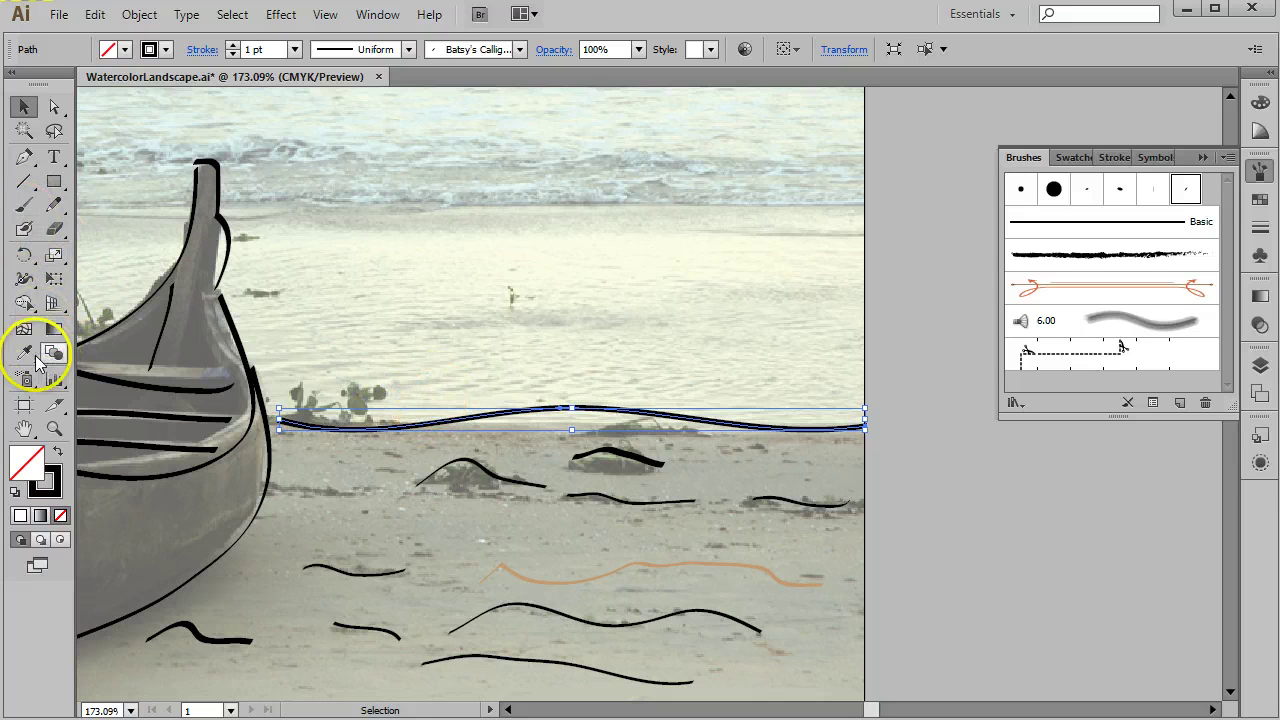
{"action": "left_click", "coordinate": [26, 356]}
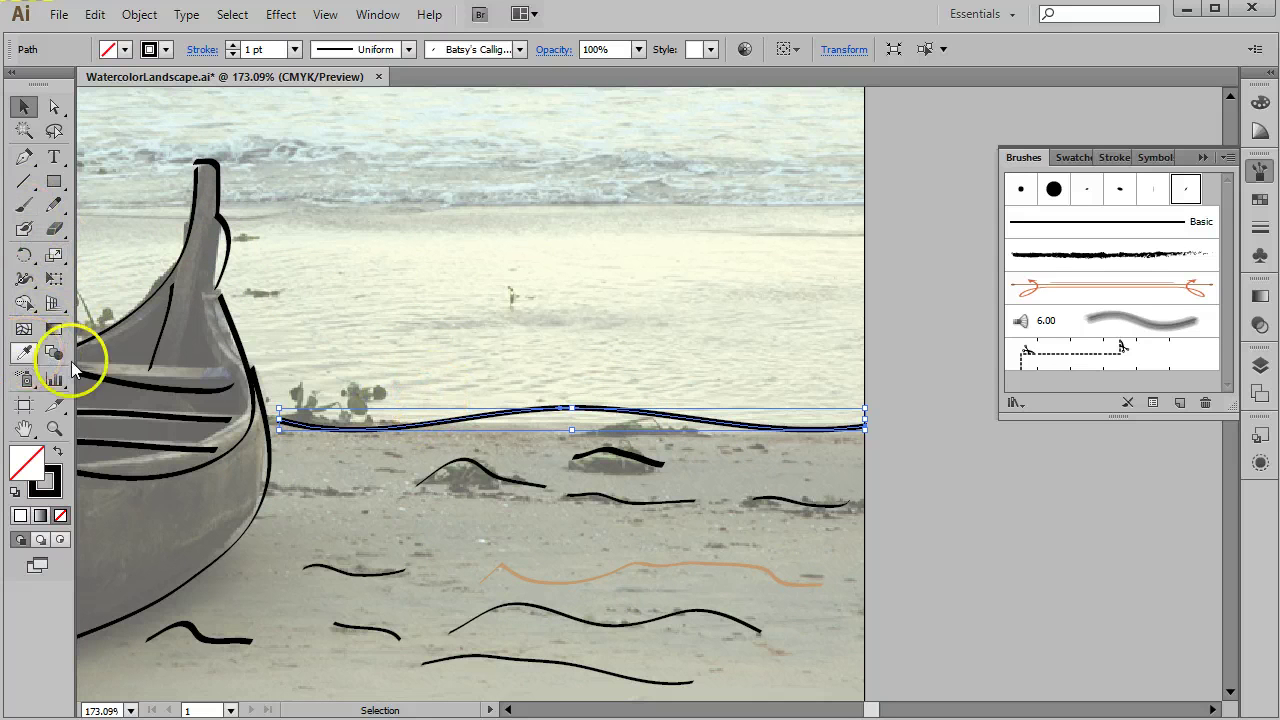
{"action": "left_click", "coordinate": [500, 438]}
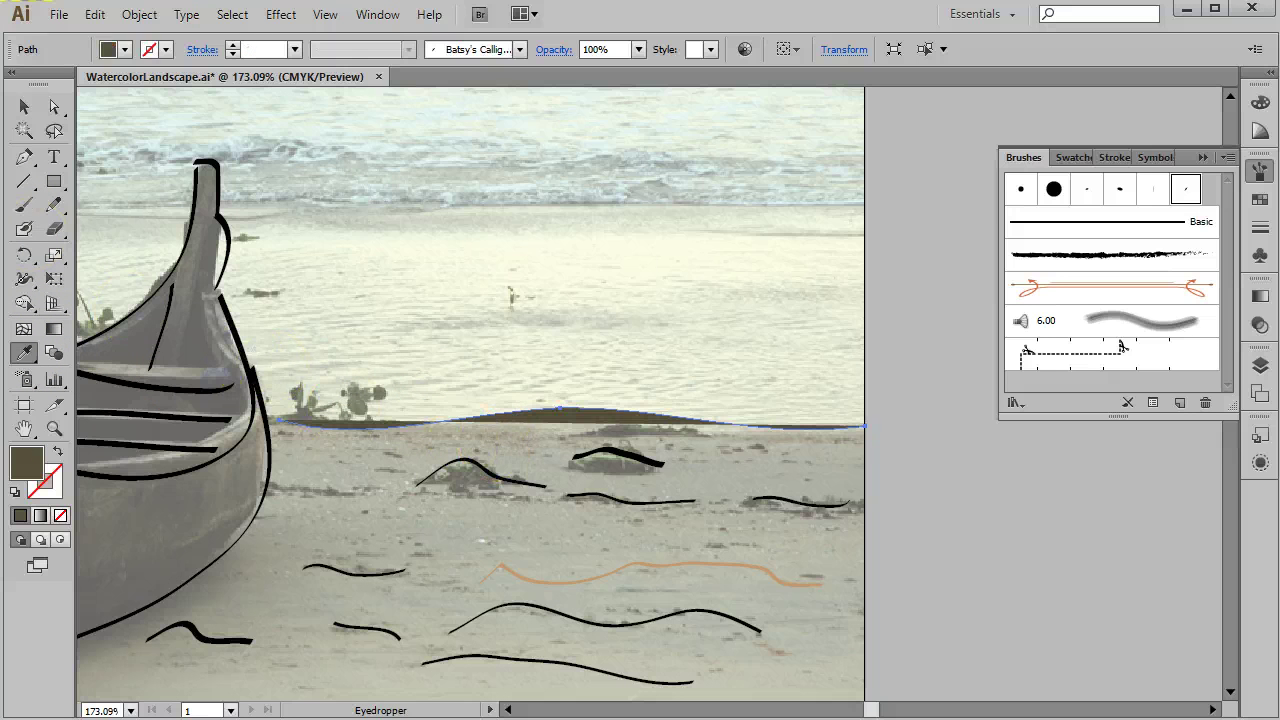
{"action": "left_click", "coordinate": [57, 452]}
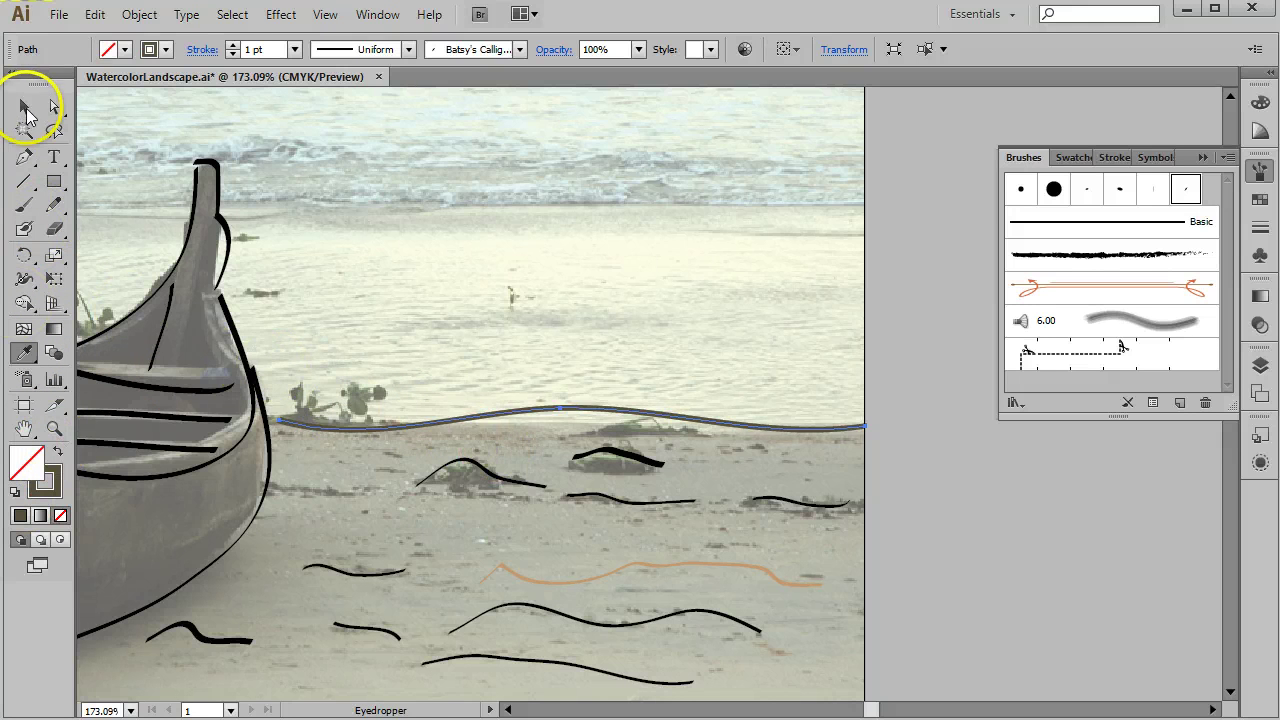
{"action": "left_click", "coordinate": [27, 115]}
{"action": "left_click", "coordinate": [633, 287]}
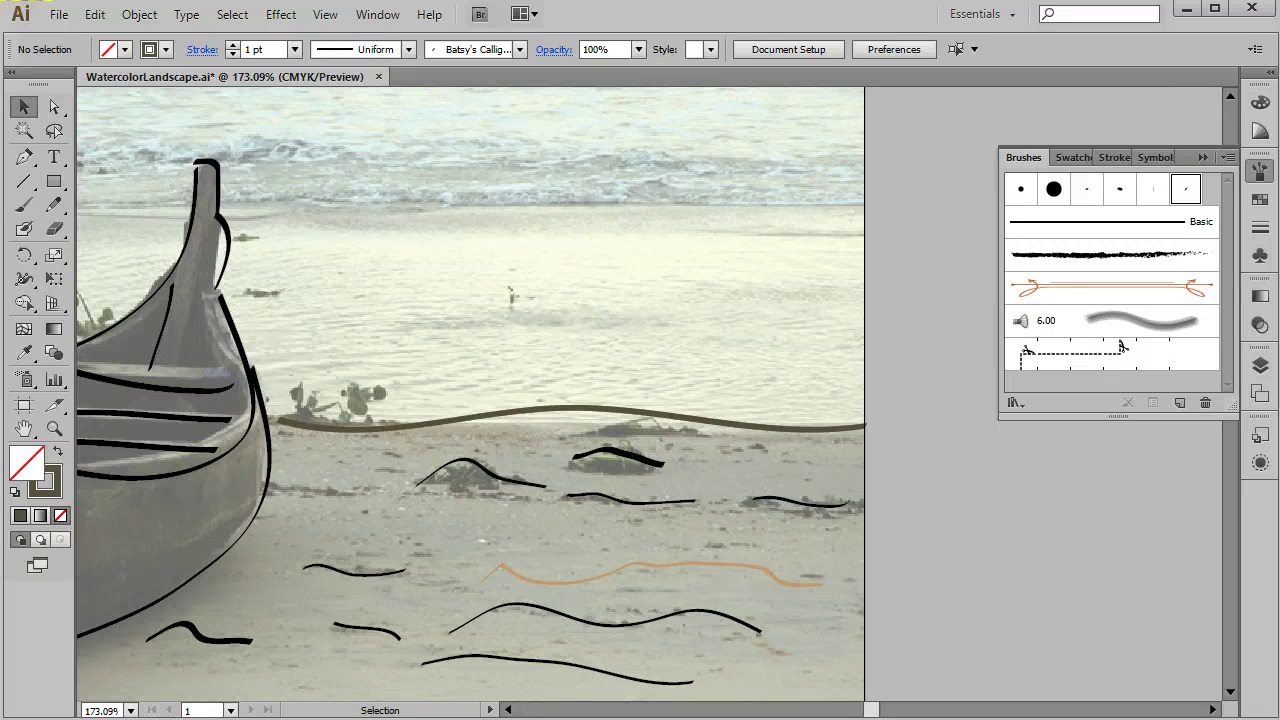
Step: Collapse the brush list and fit the whole artboard in the window
{"action": "left_click", "coordinate": [1259, 176]}
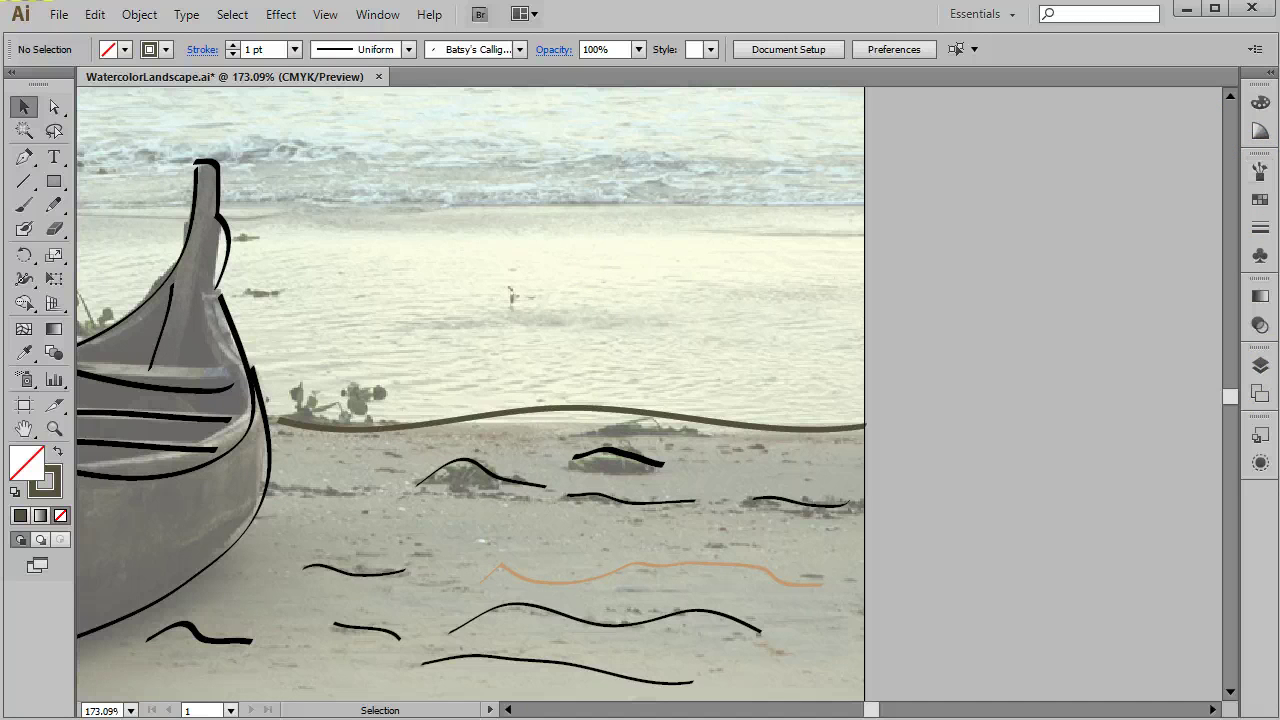
{"action": "left_click", "coordinate": [328, 15]}
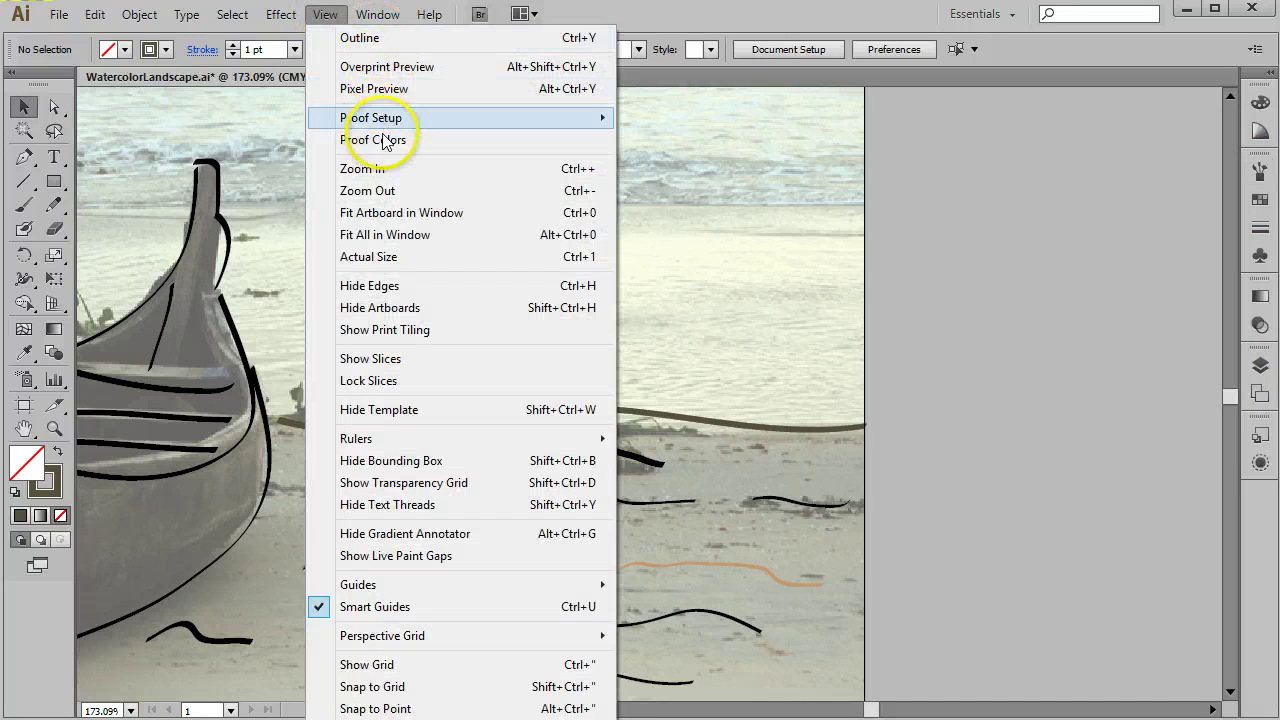
{"action": "left_click", "coordinate": [390, 213]}
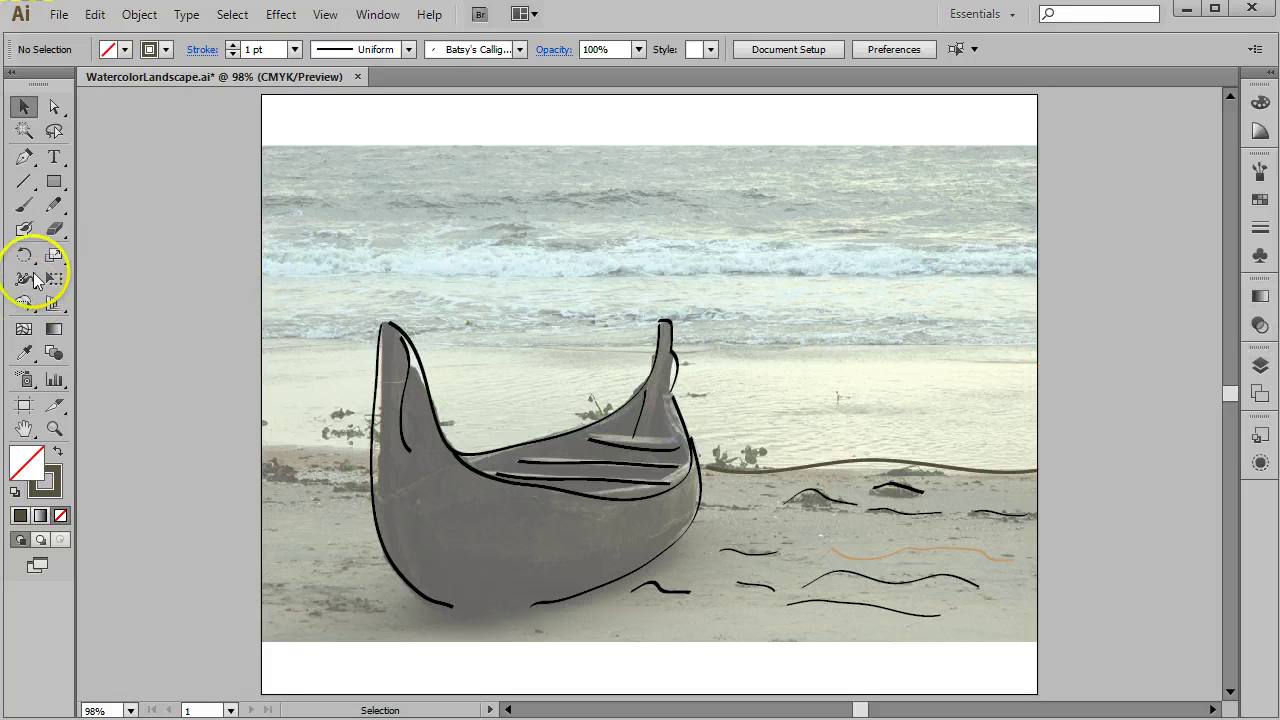
Step: Pick a muted gray-teal sea color as the fill and swap it to the stroke, leaving no fill
{"action": "left_click", "coordinate": [27, 203]}
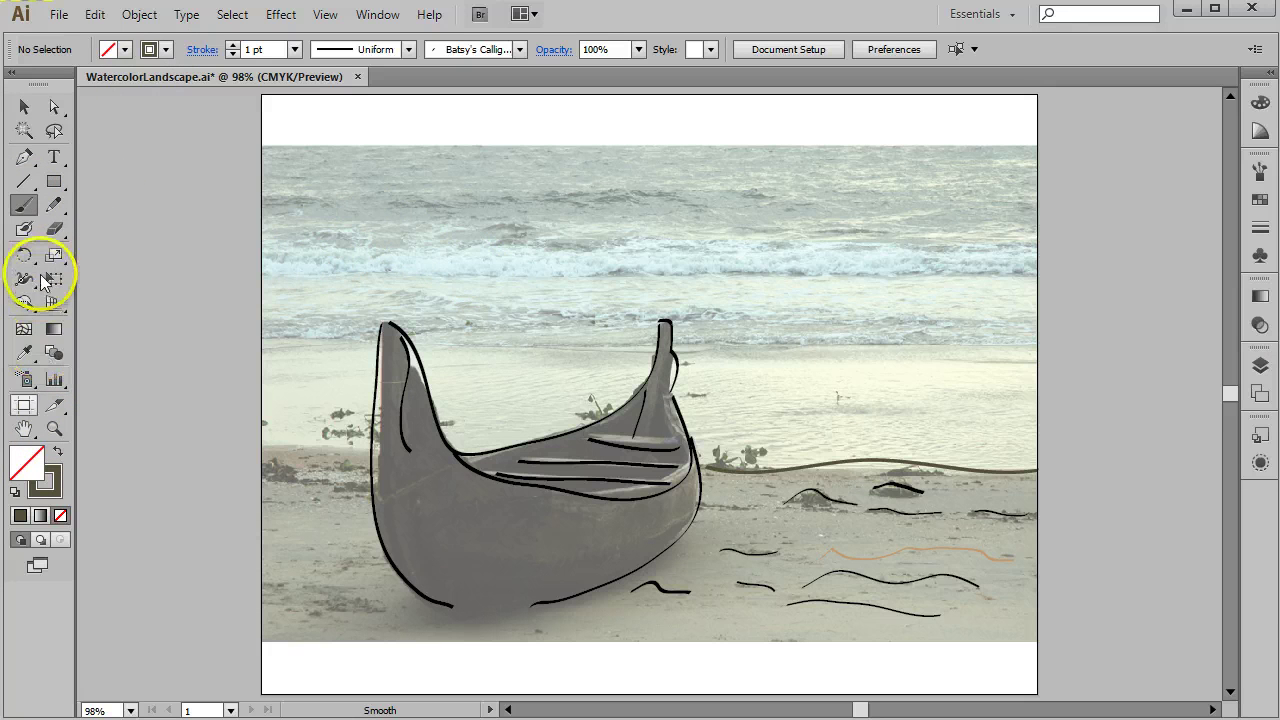
{"action": "left_click", "coordinate": [24, 352]}
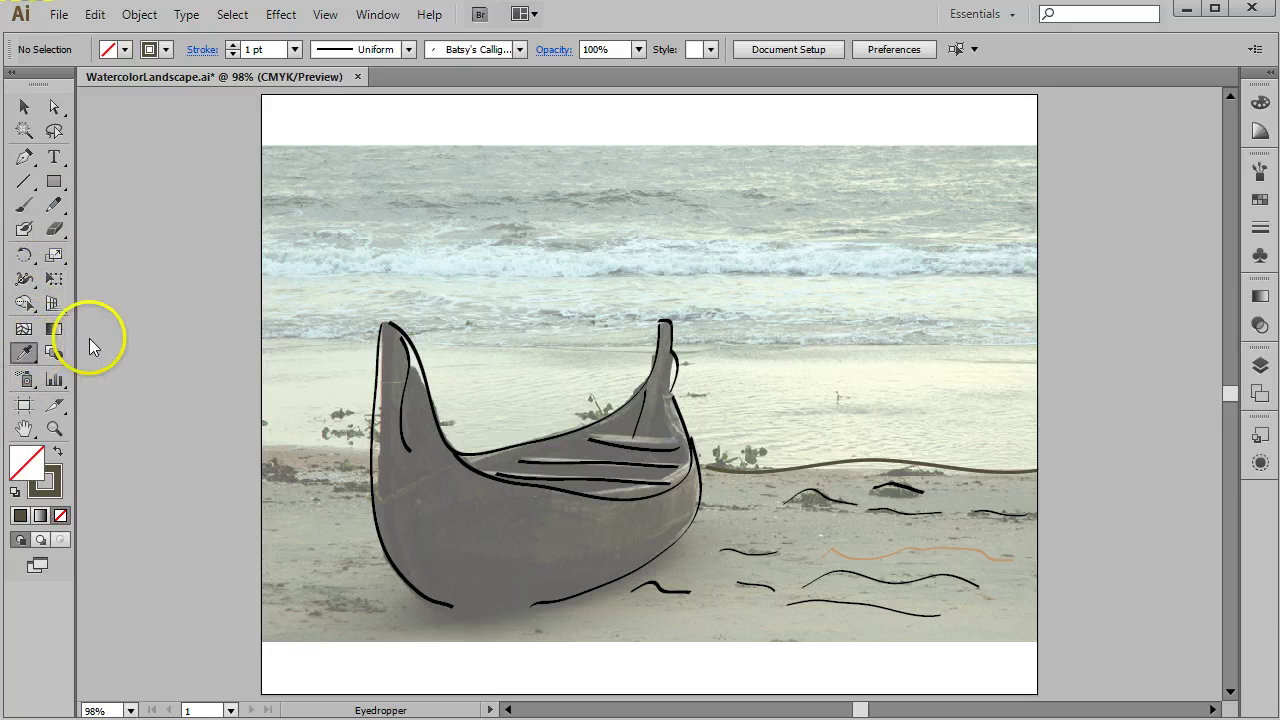
{"action": "left_click", "coordinate": [59, 455]}
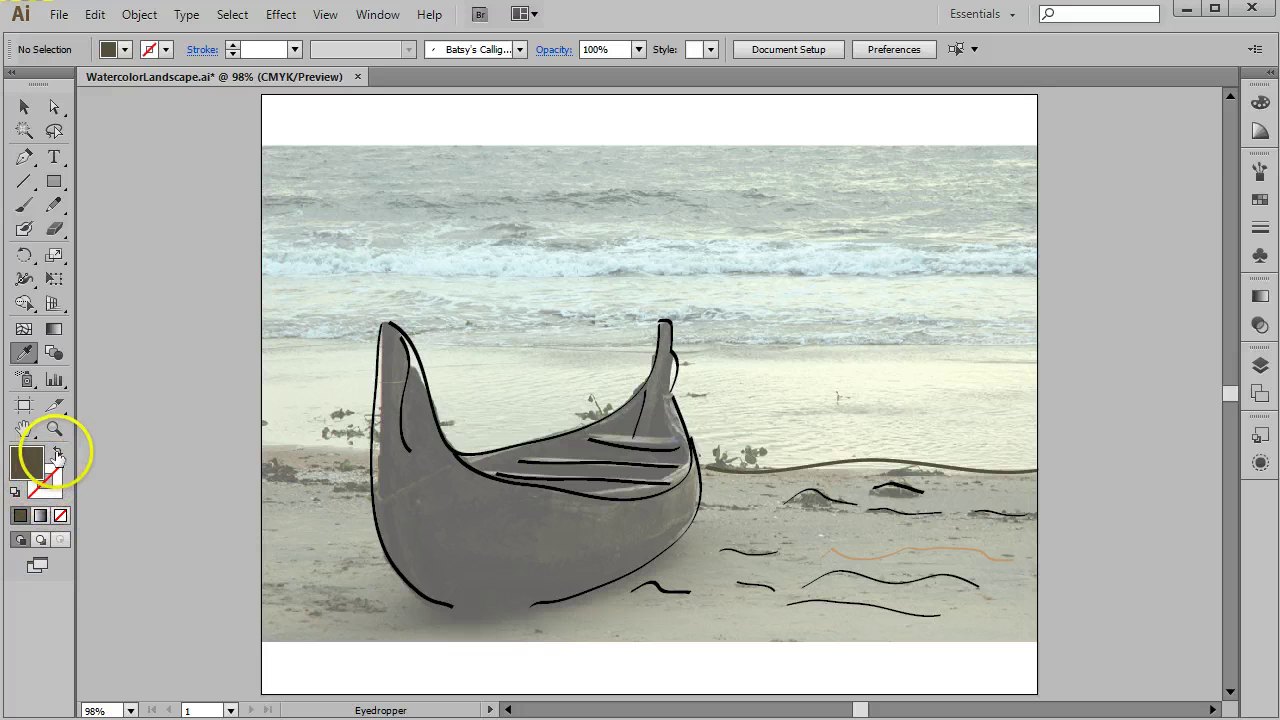
{"action": "left_click", "coordinate": [57, 472]}
{"action": "double_click", "coordinate": [57, 470]}
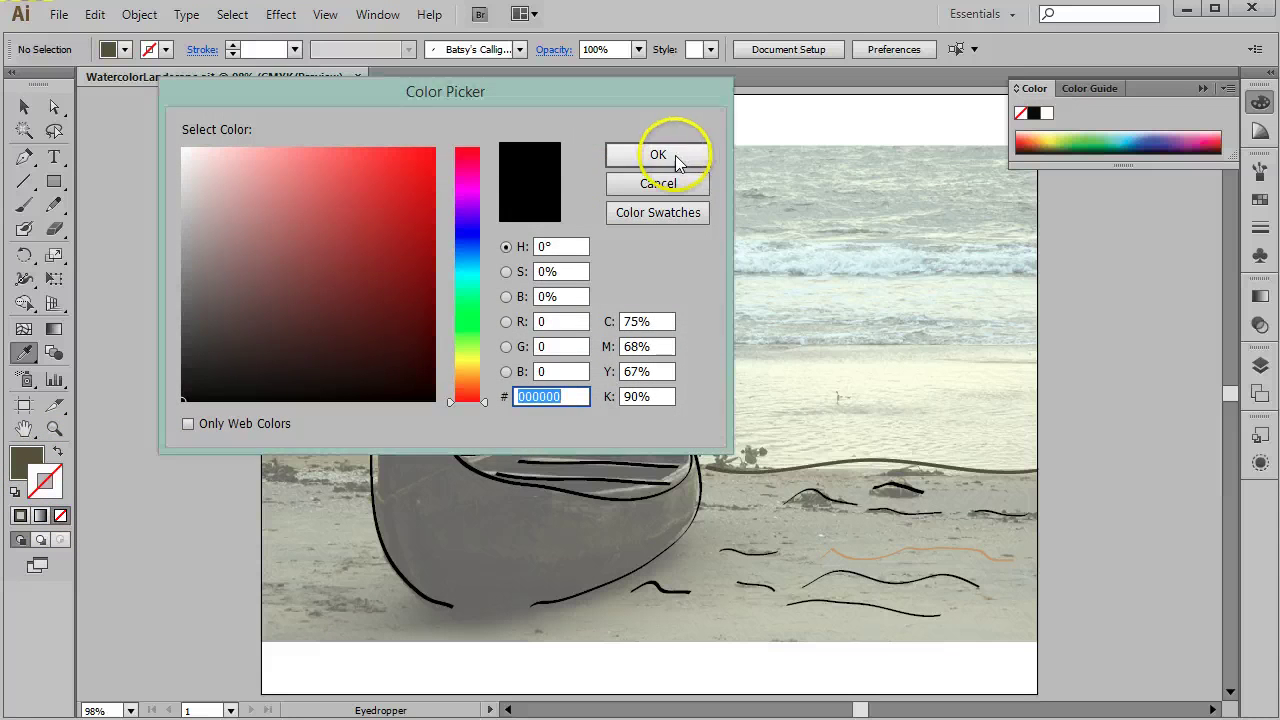
{"action": "left_click", "coordinate": [688, 156]}
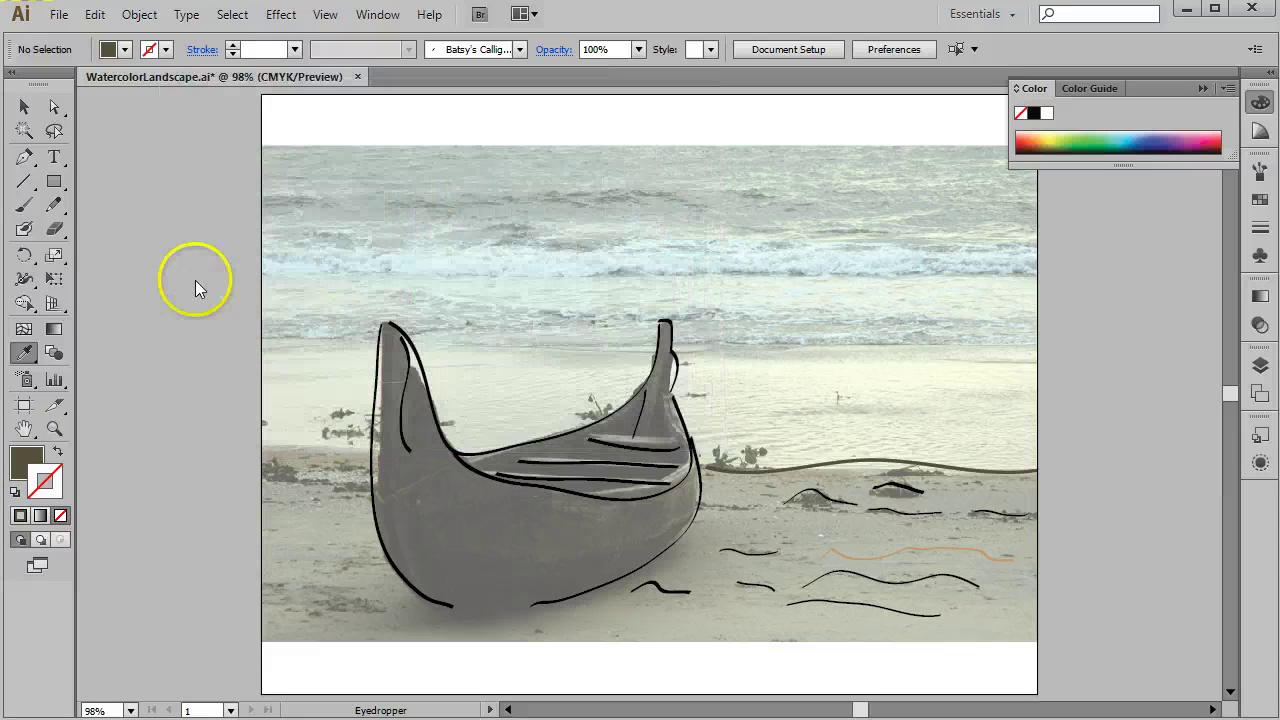
{"action": "double_click", "coordinate": [27, 465]}
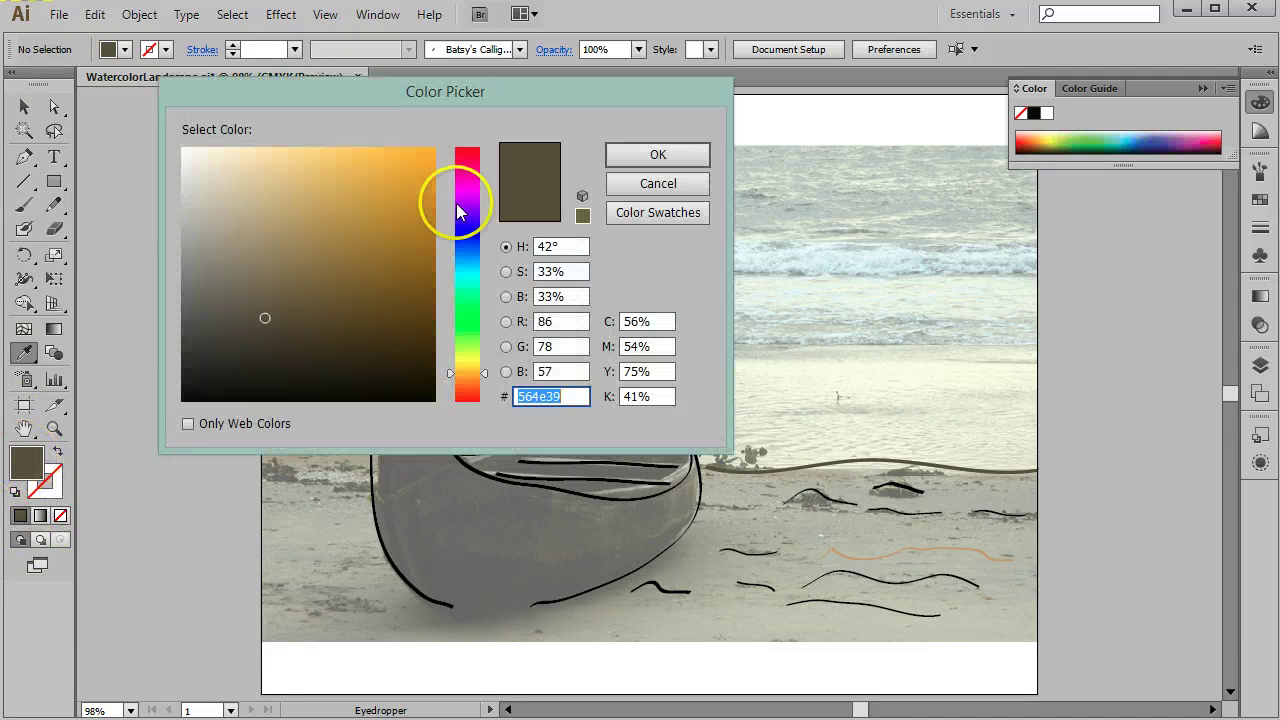
{"action": "left_click", "coordinate": [664, 160]}
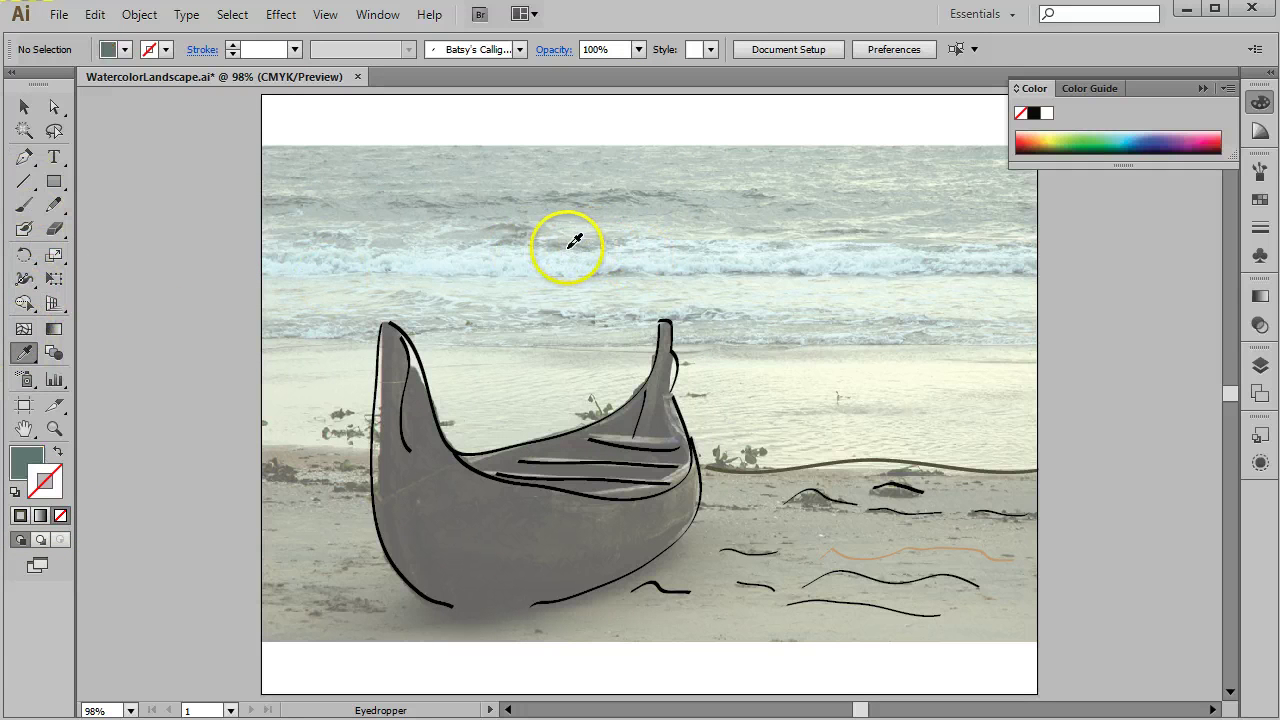
{"action": "left_click", "coordinate": [60, 455]}
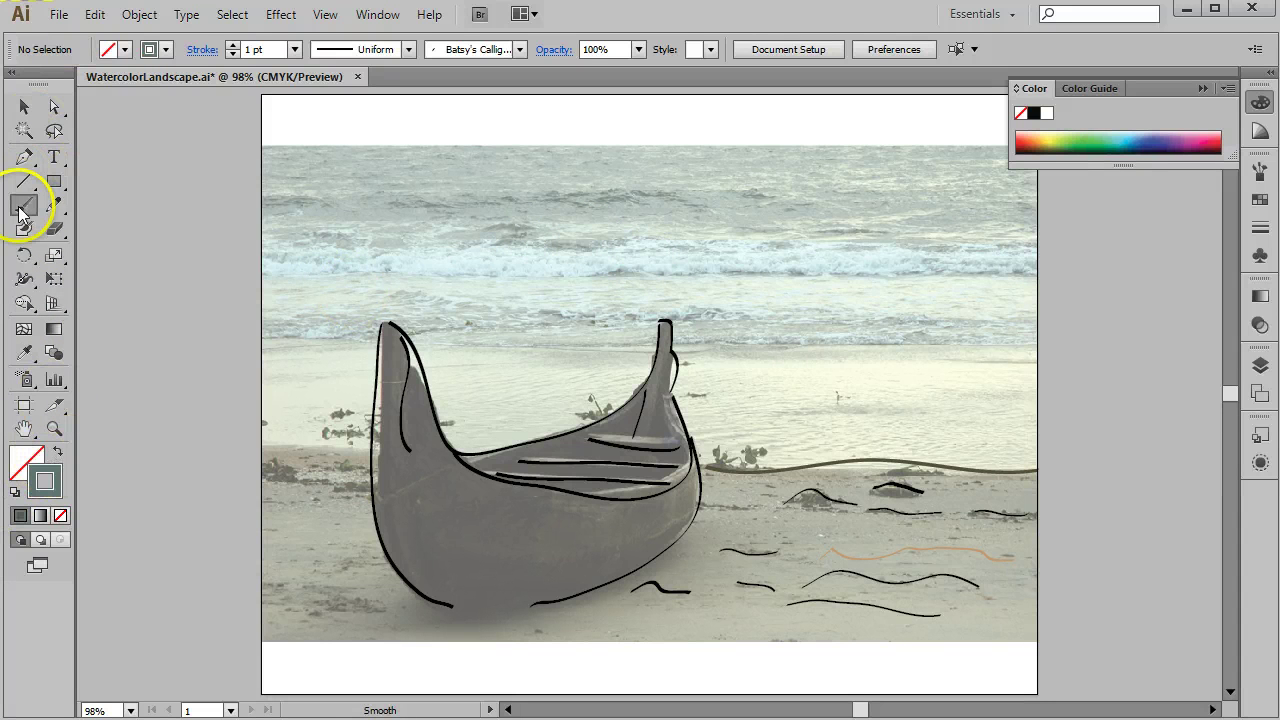
Step: Paint gray-teal wavy calligraphic strokes in three rows across the sea to outline the waves
{"action": "mouse_move", "coordinate": [279, 259]}
{"action": "left_mouse_down"}
{"action": "mouse_move", "coordinate": [381, 249]}
{"action": "mouse_move", "coordinate": [407, 264]}
{"action": "mouse_move", "coordinate": [496, 236]}
{"action": "mouse_move", "coordinate": [699, 253]}
{"action": "left_mouse_up"}
{"action": "mouse_move", "coordinate": [741, 263]}
{"action": "left_mouse_down"}
{"action": "mouse_move", "coordinate": [808, 245]}
{"action": "mouse_move", "coordinate": [985, 243]}
{"action": "left_mouse_up"}
{"action": "left_click_drag", "start_coordinate": [1003, 318], "coordinate": [741, 329]}
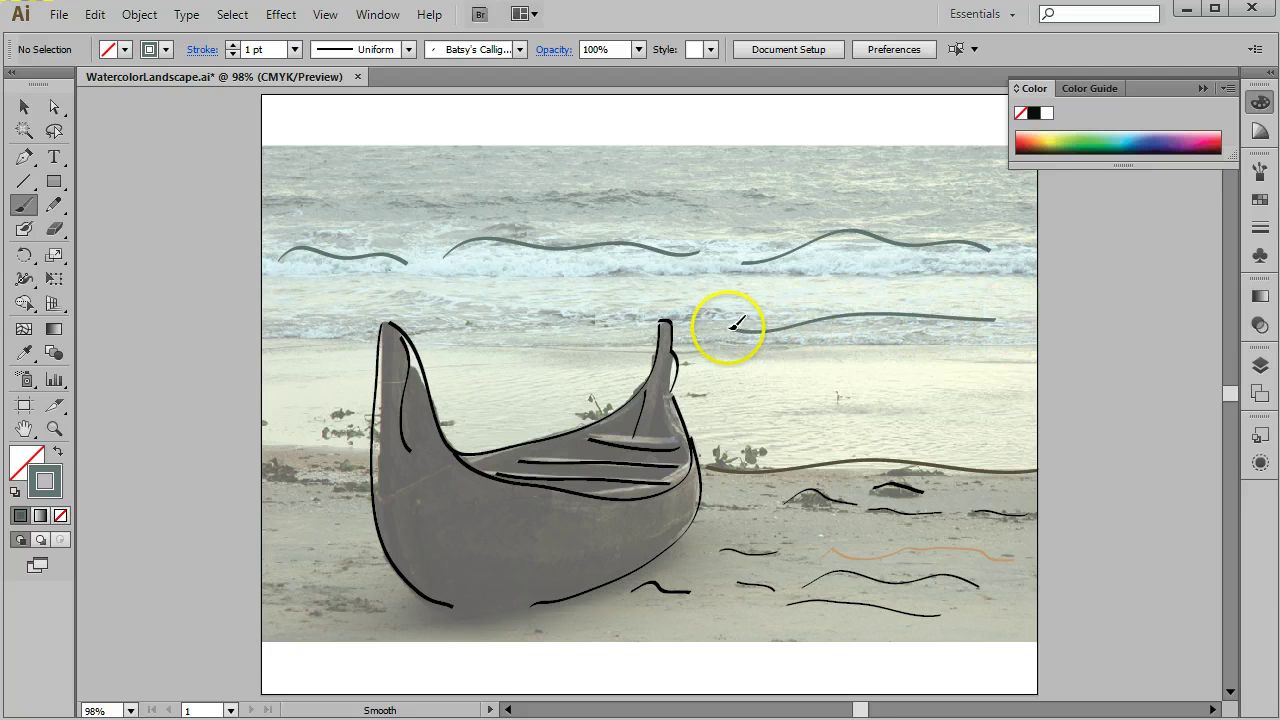
{"action": "mouse_move", "coordinate": [590, 328]}
{"action": "left_mouse_down"}
{"action": "mouse_move", "coordinate": [530, 339]}
{"action": "mouse_move", "coordinate": [289, 321]}
{"action": "left_mouse_up"}
{"action": "mouse_move", "coordinate": [292, 190]}
{"action": "left_mouse_down"}
{"action": "mouse_move", "coordinate": [364, 207]}
{"action": "mouse_move", "coordinate": [506, 188]}
{"action": "mouse_move", "coordinate": [546, 203]}
{"action": "mouse_move", "coordinate": [702, 189]}
{"action": "mouse_move", "coordinate": [727, 206]}
{"action": "mouse_move", "coordinate": [825, 184]}
{"action": "mouse_move", "coordinate": [847, 198]}
{"action": "mouse_move", "coordinate": [992, 177]}
{"action": "left_mouse_up"}
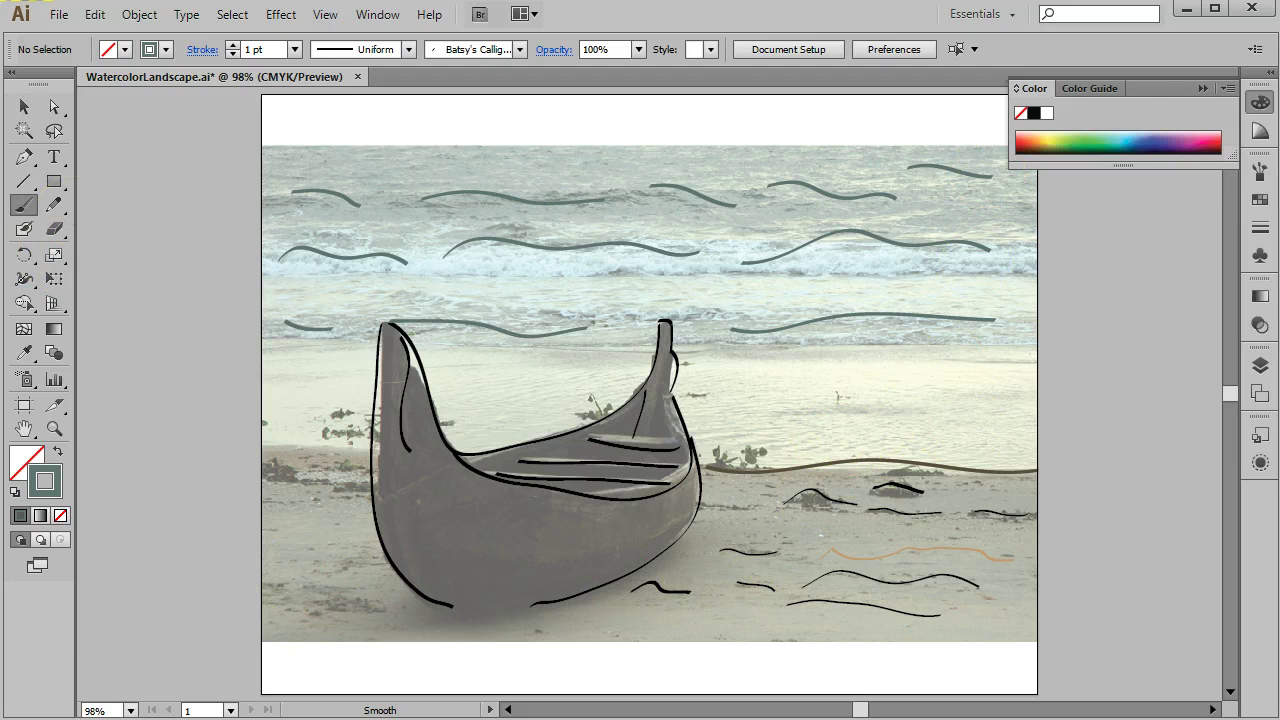
Step: Create a new bristle brush, giving it a personalized Bristle Brush name and the Flat Curve shape
{"action": "left_click", "coordinate": [1257, 171]}
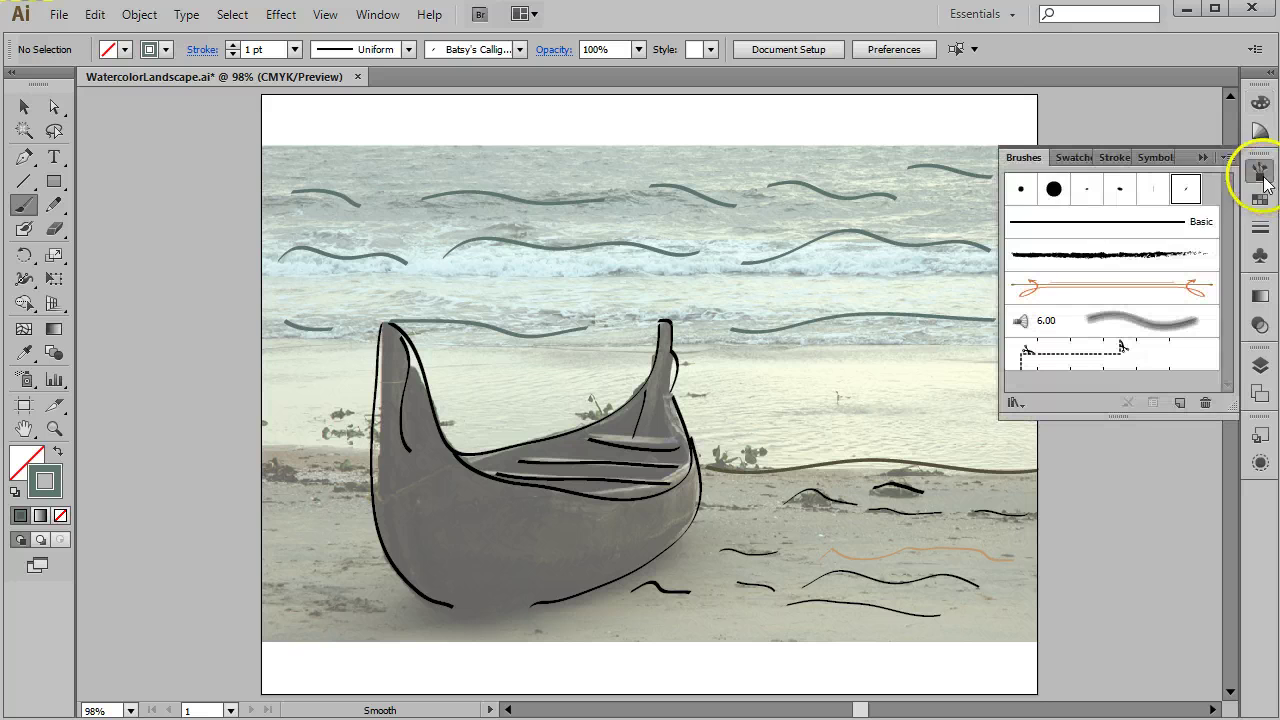
{"action": "left_click", "coordinate": [1179, 403]}
{"action": "left_click_drag", "start_coordinate": [591, 198], "coordinate": [688, 160]}
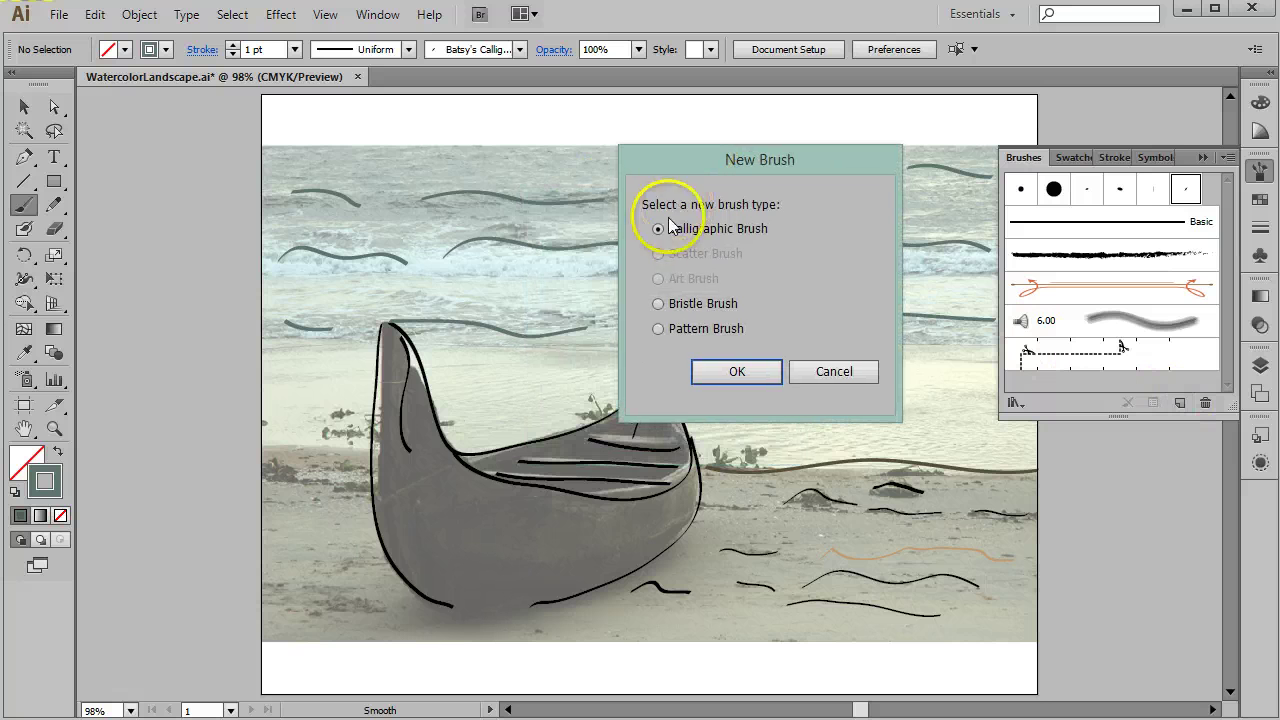
{"action": "left_click", "coordinate": [657, 304]}
{"action": "left_click", "coordinate": [737, 373]}
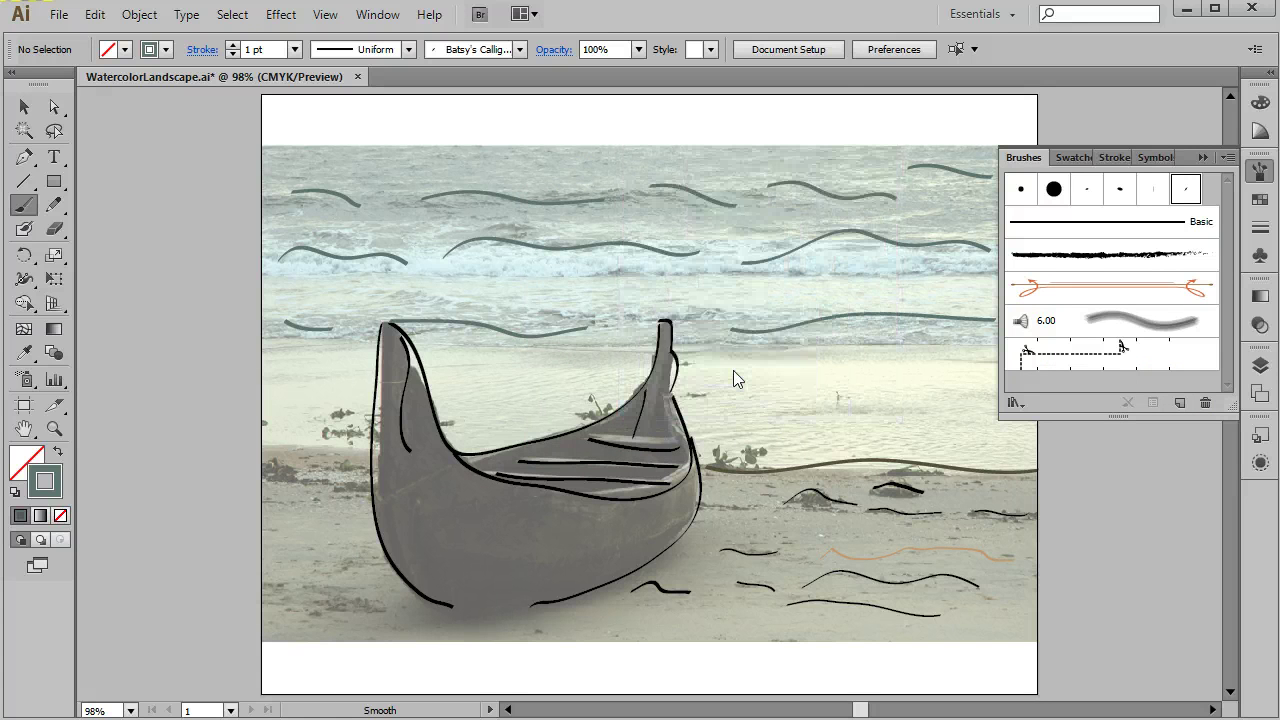
{"action": "left_click", "coordinate": [684, 119]}
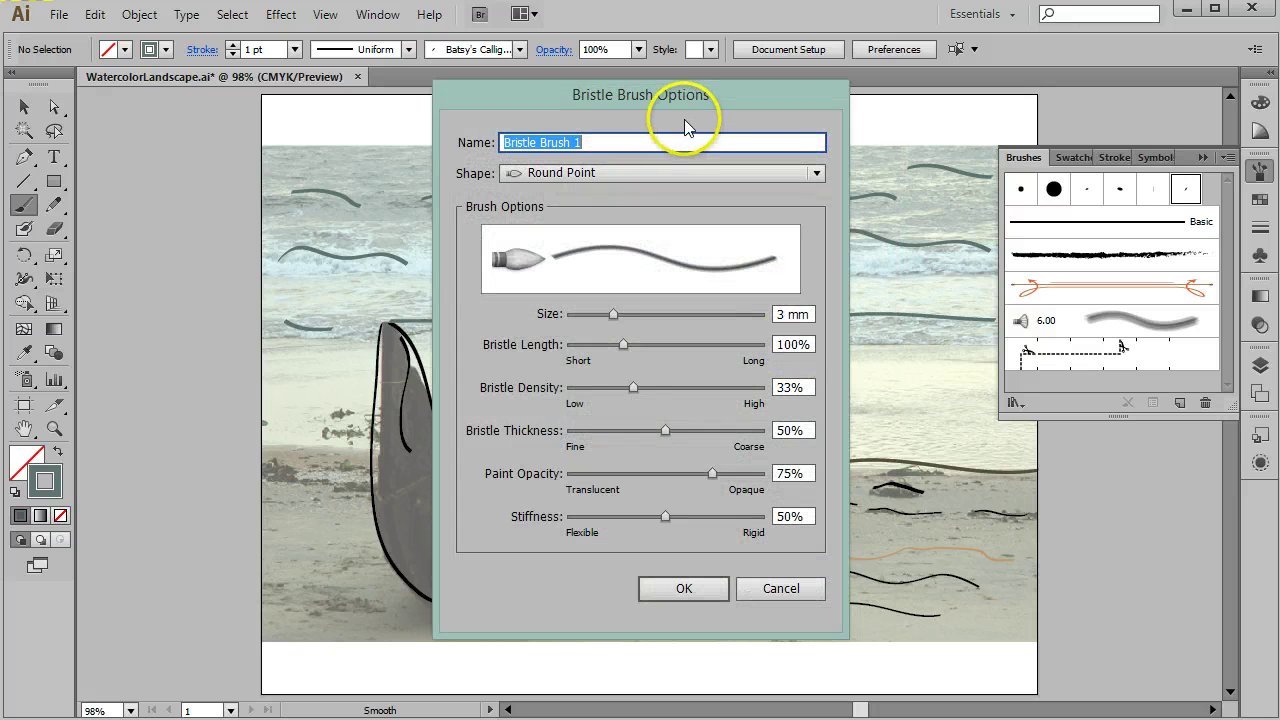
{"action": "type", "text": "Betsy's"}
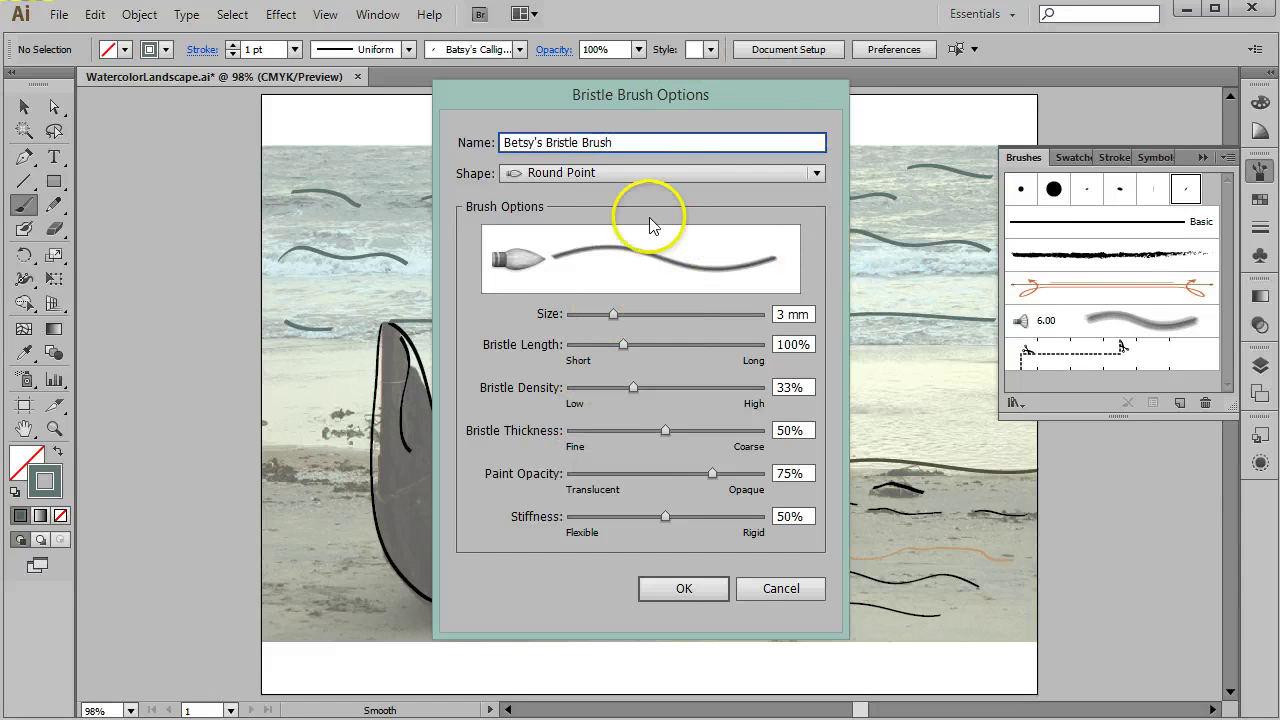
{"action": "left_click", "coordinate": [625, 176]}
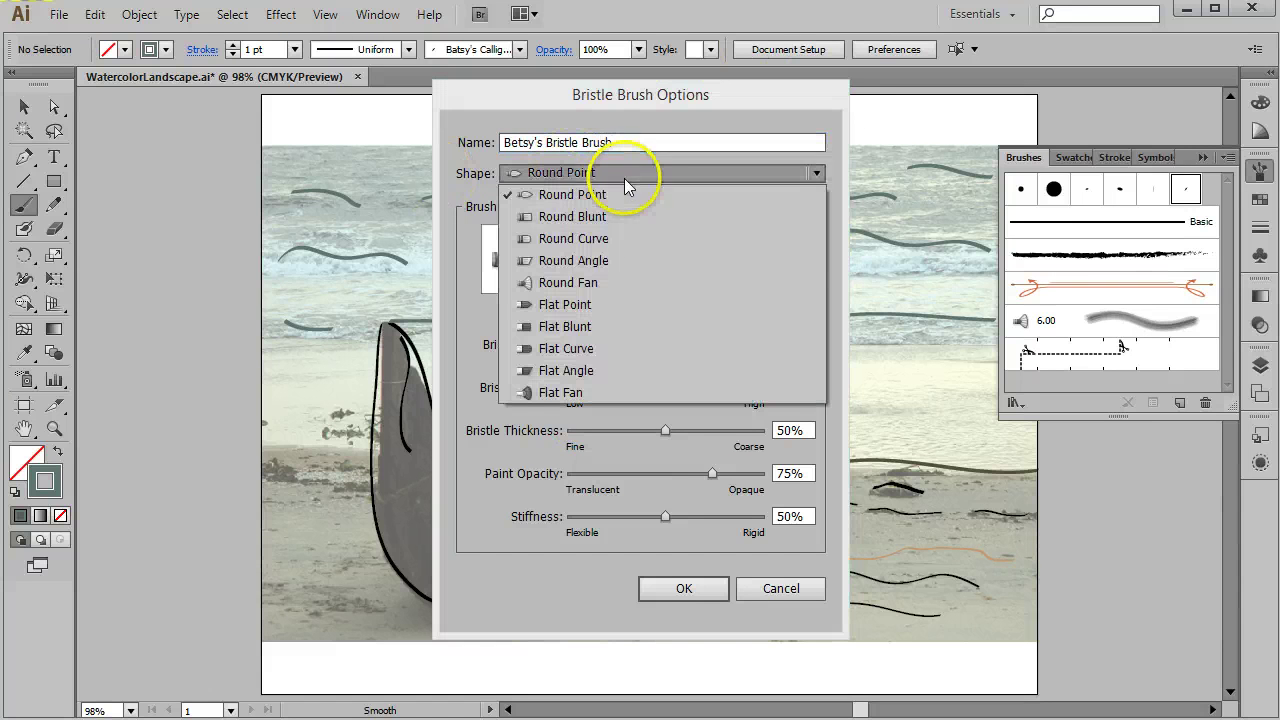
{"action": "left_click", "coordinate": [559, 349]}
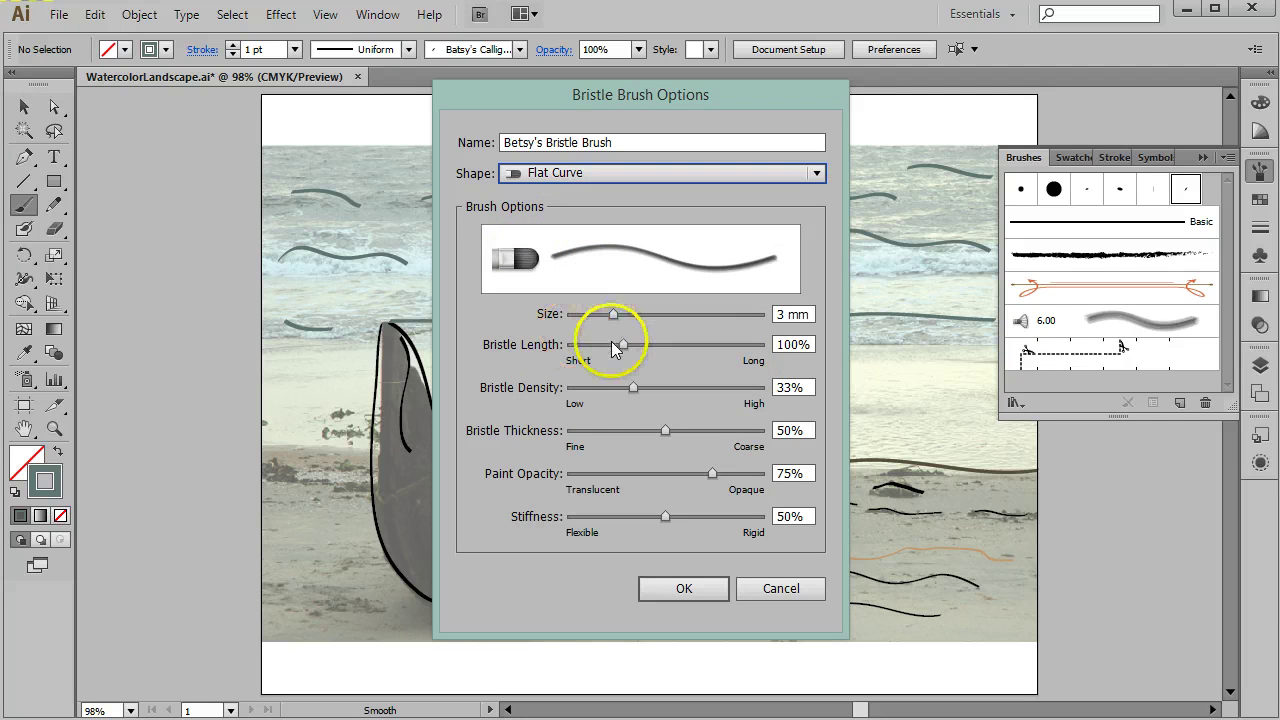
Step: Set the brush's bristle length to 78%, density to 17%, thickness to 74%, paint opacity to 37% and stiffness to 56%
{"action": "mouse_move", "coordinate": [623, 343]}
{"action": "left_mouse_down"}
{"action": "mouse_move", "coordinate": [688, 343]}
{"action": "mouse_move", "coordinate": [609, 346]}
{"action": "left_mouse_up"}
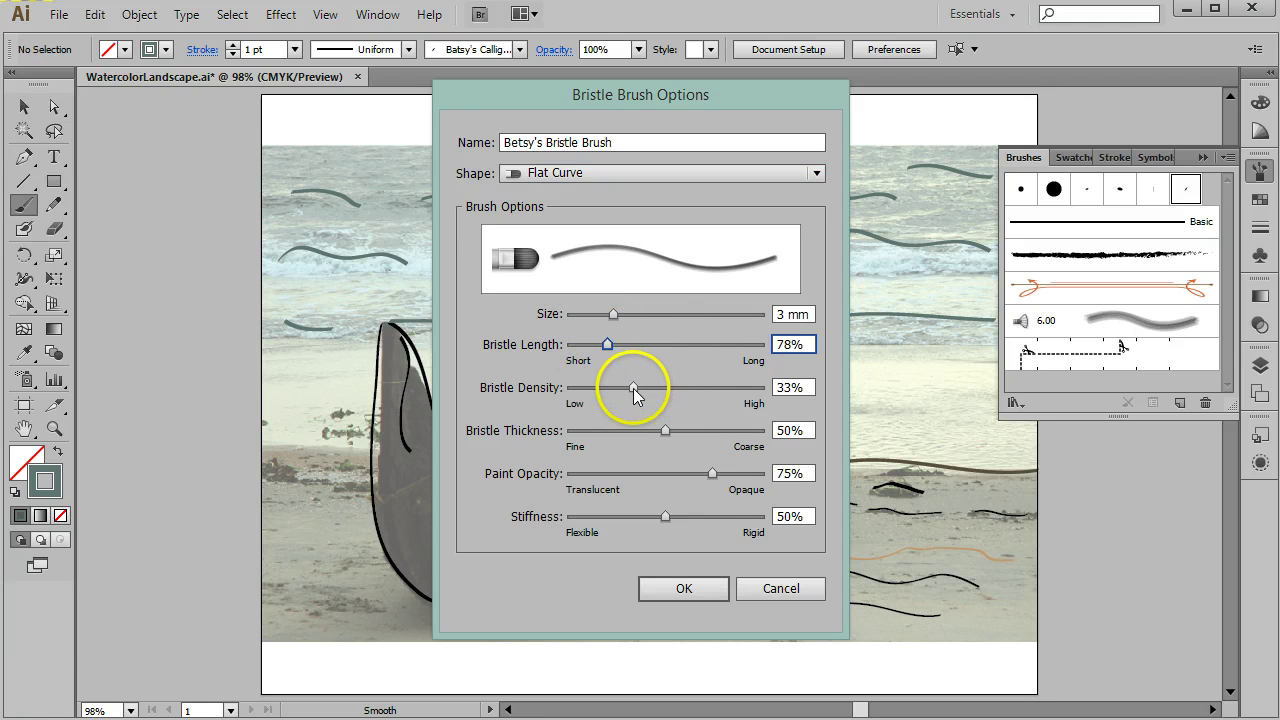
{"action": "left_click_drag", "start_coordinate": [633, 388], "coordinate": [602, 390]}
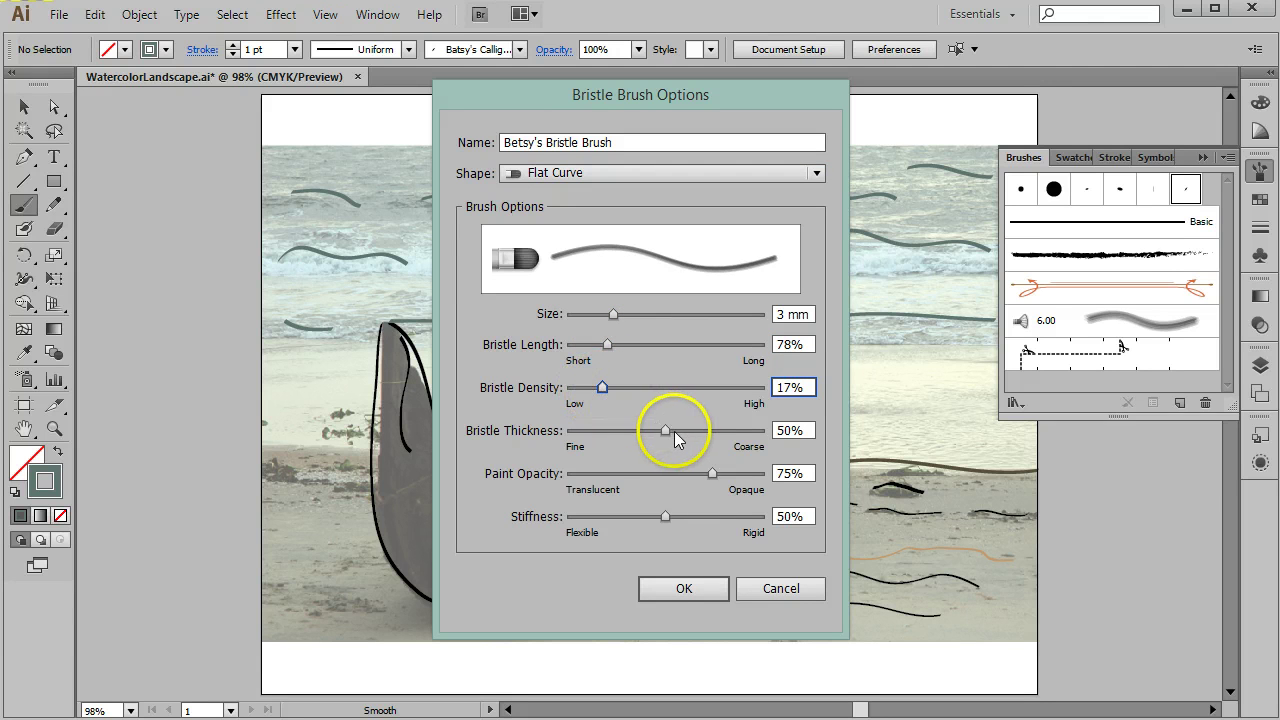
{"action": "left_click_drag", "start_coordinate": [669, 430], "coordinate": [714, 429]}
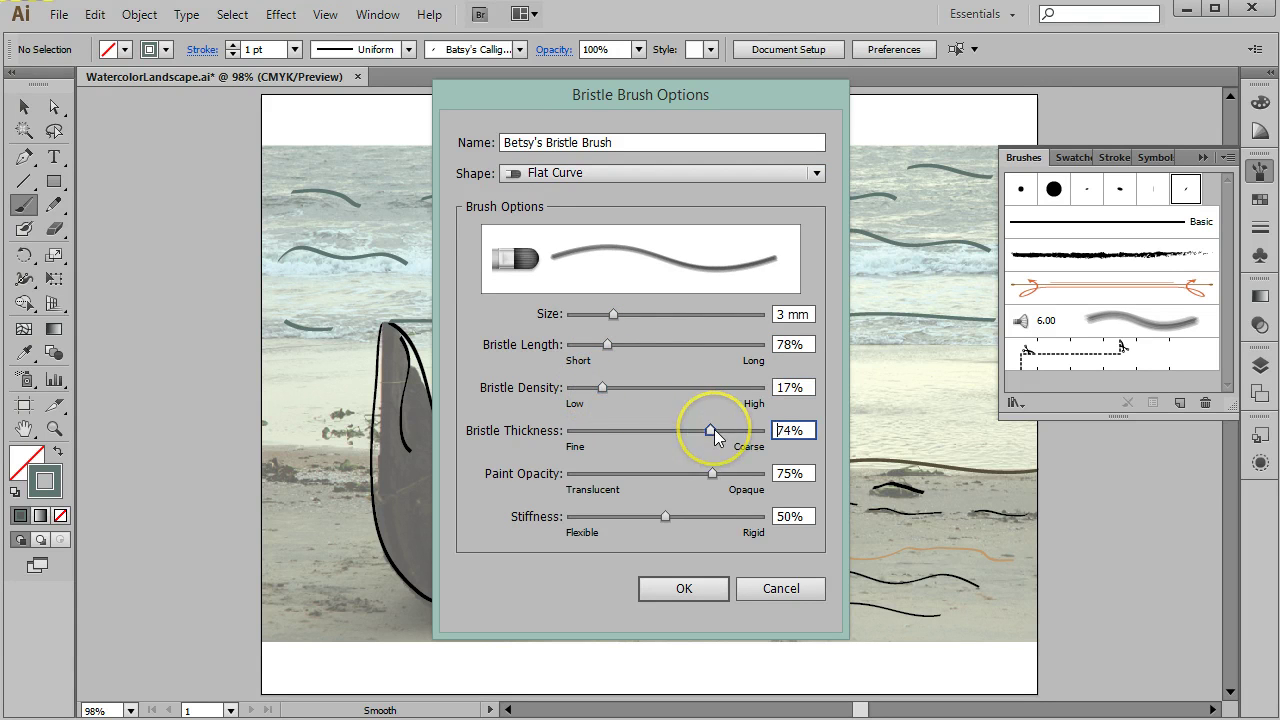
{"action": "mouse_move", "coordinate": [712, 473]}
{"action": "left_mouse_down"}
{"action": "mouse_move", "coordinate": [676, 478]}
{"action": "mouse_move", "coordinate": [666, 517]}
{"action": "mouse_move", "coordinate": [703, 517]}
{"action": "mouse_move", "coordinate": [678, 518]}
{"action": "left_mouse_up"}
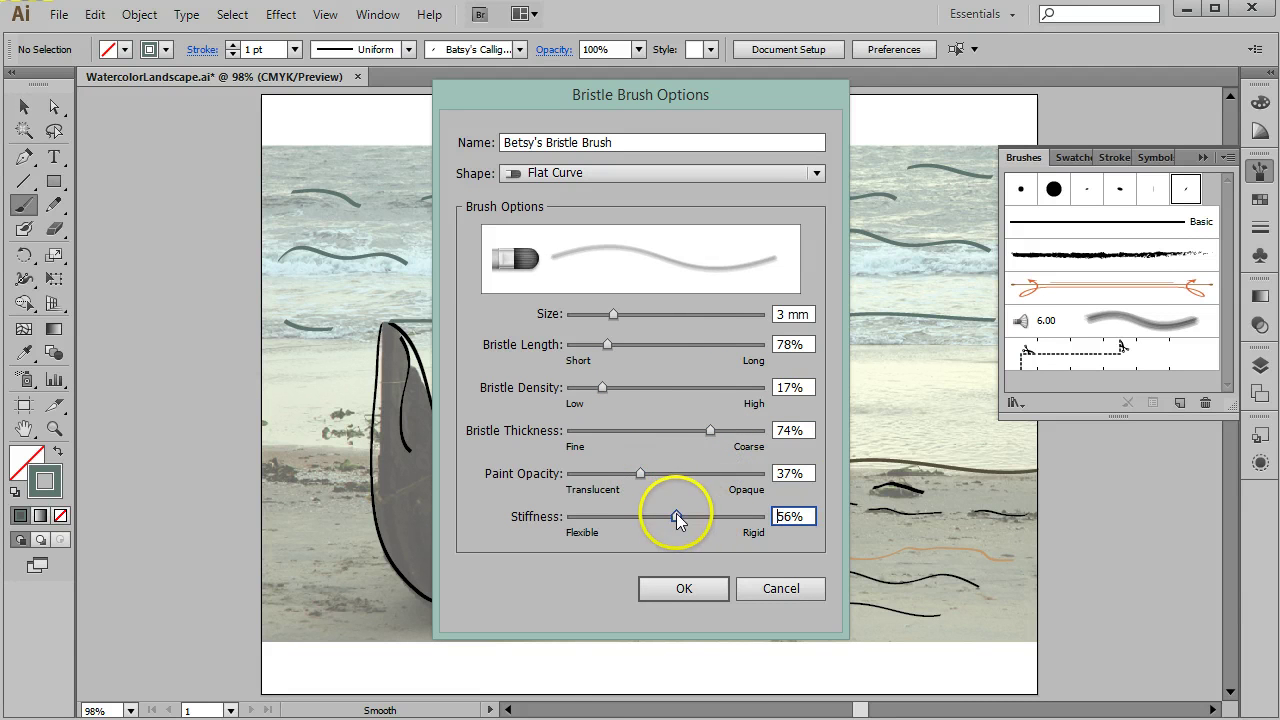
Step: Set the bristle brush's size to 4.67 mm, density to 48%, length to 126% and paint opacity to about 40%, and save the brush
{"action": "left_click_drag", "start_coordinate": [626, 313], "coordinate": [650, 313]}
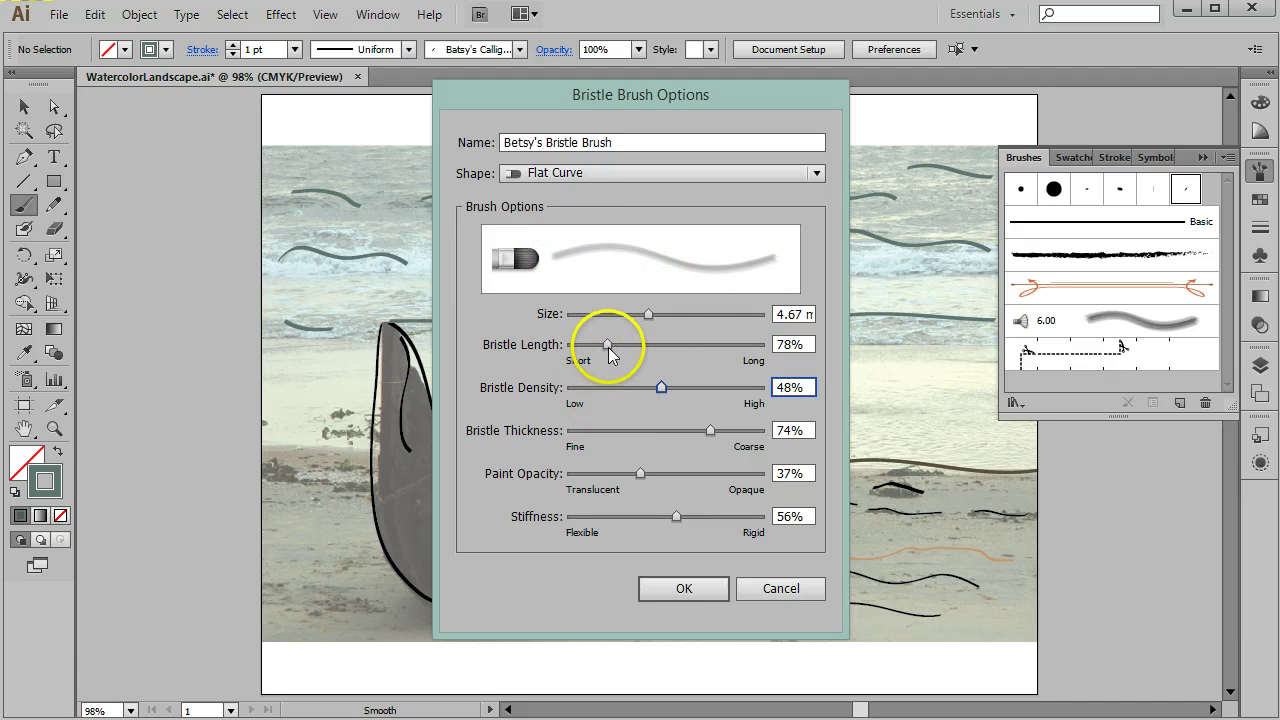
{"action": "left_click_drag", "start_coordinate": [608, 347], "coordinate": [641, 341]}
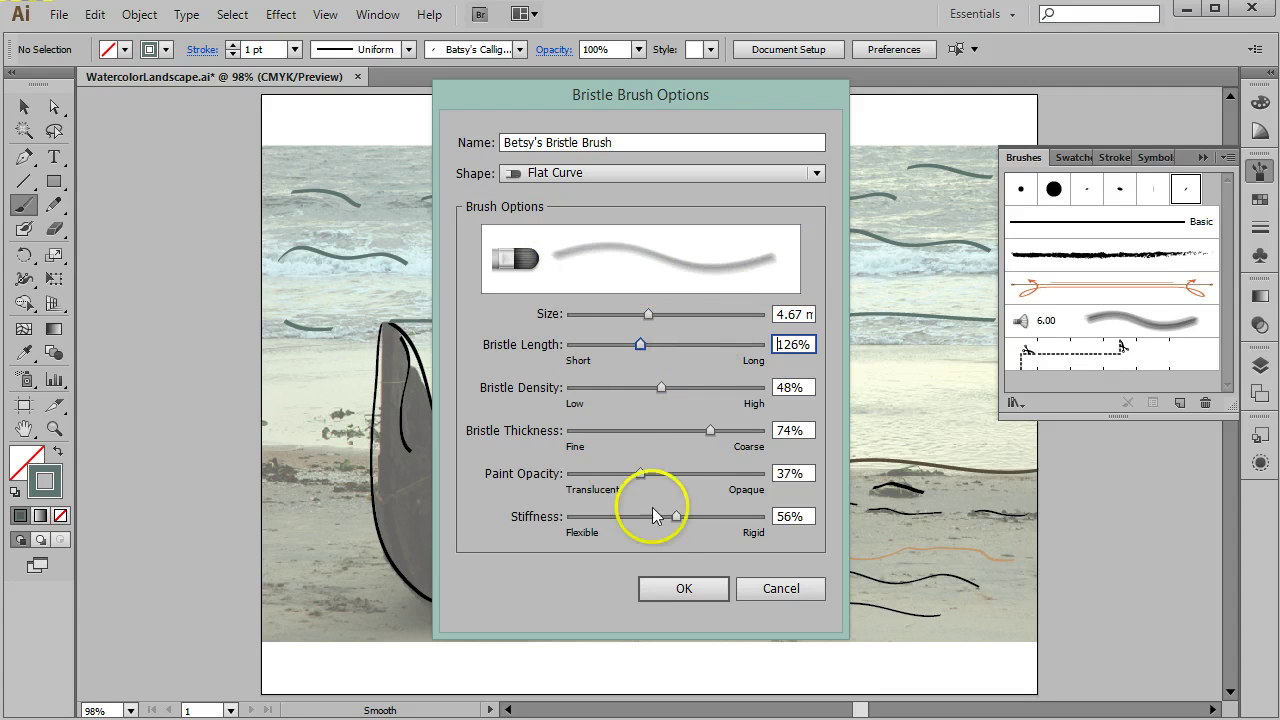
{"action": "left_click_drag", "start_coordinate": [643, 471], "coordinate": [655, 472]}
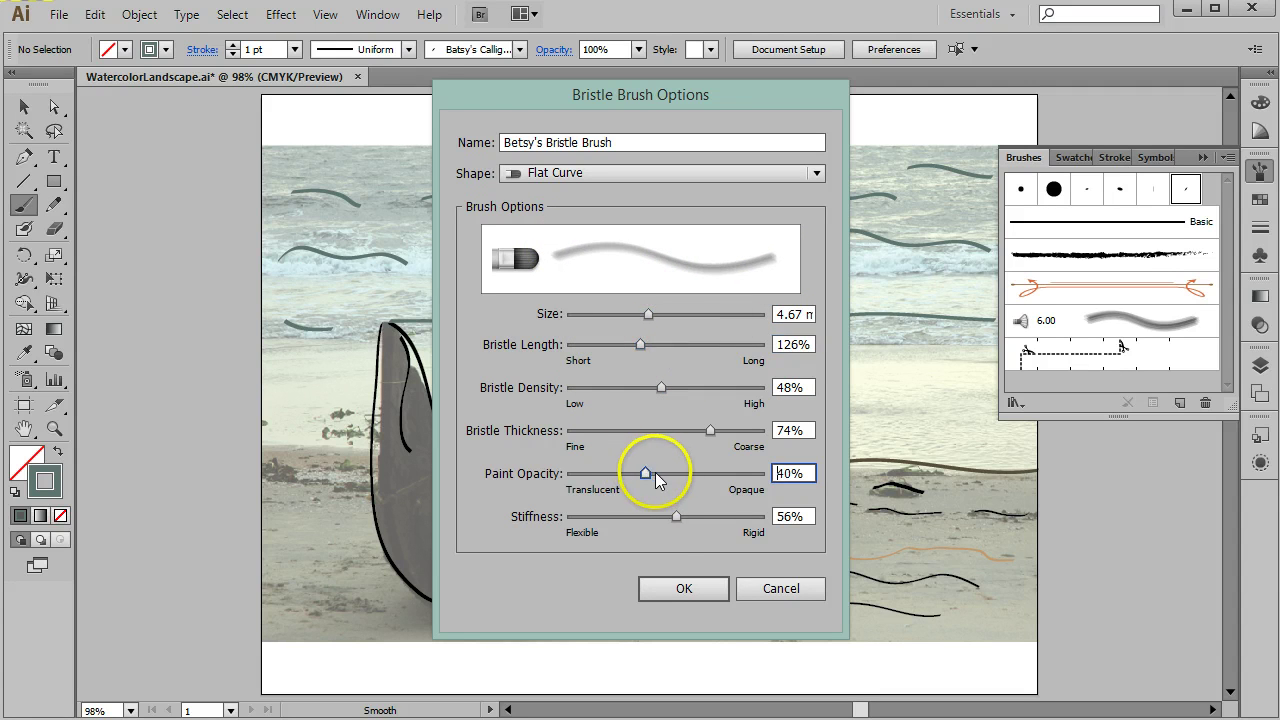
{"action": "left_click", "coordinate": [684, 589]}
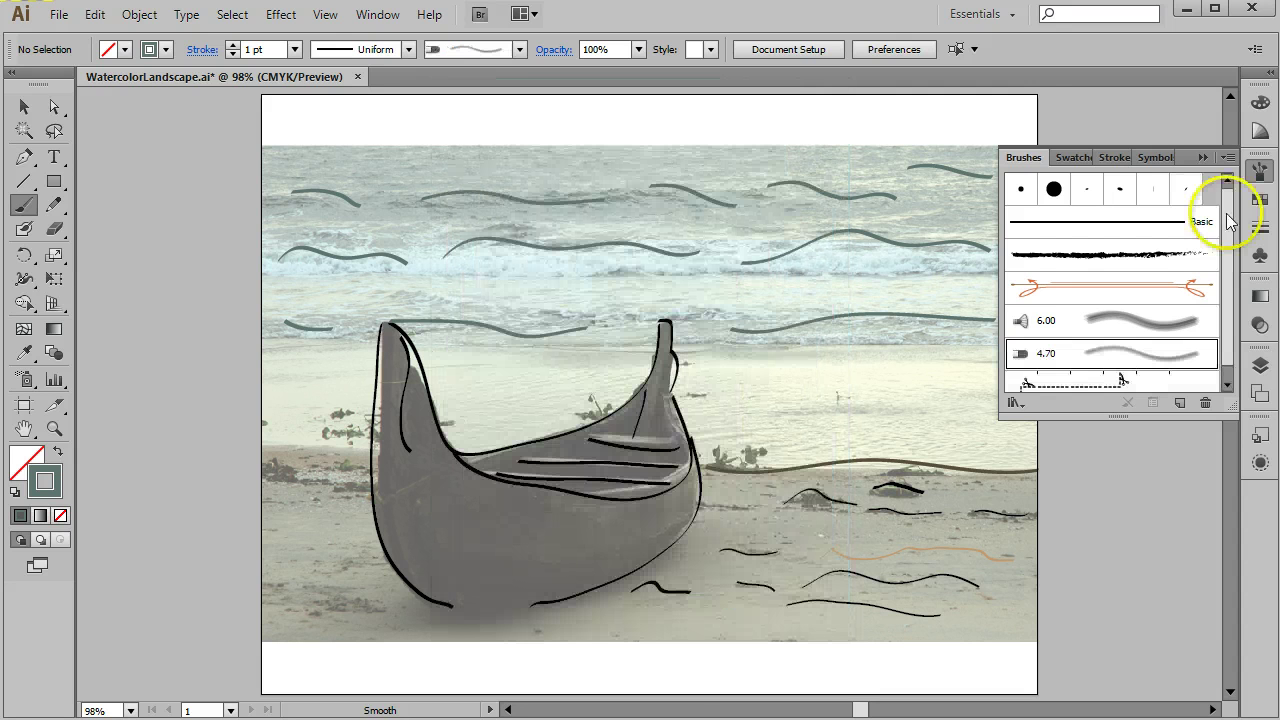
{"action": "left_click", "coordinate": [1259, 170]}
Step: Add a new layer above Calligraphic Strokes and name it Color
{"action": "left_click", "coordinate": [1261, 366]}
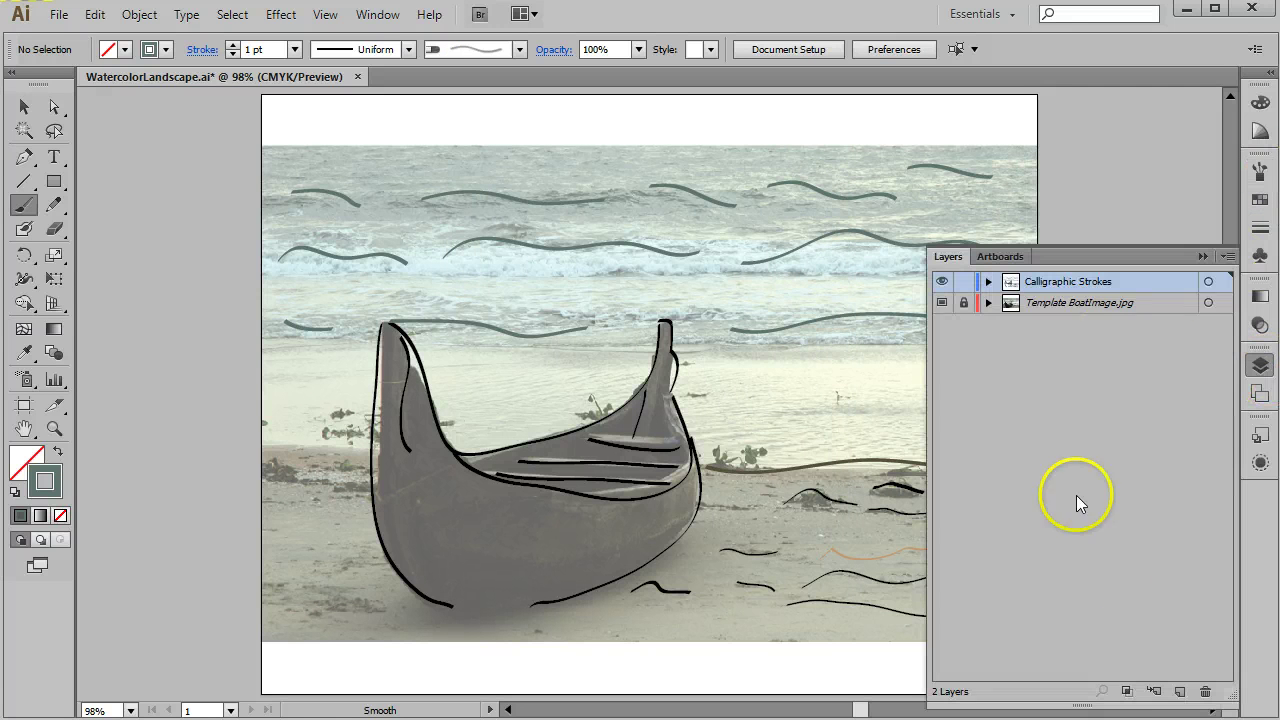
{"action": "left_click", "coordinate": [1180, 691]}
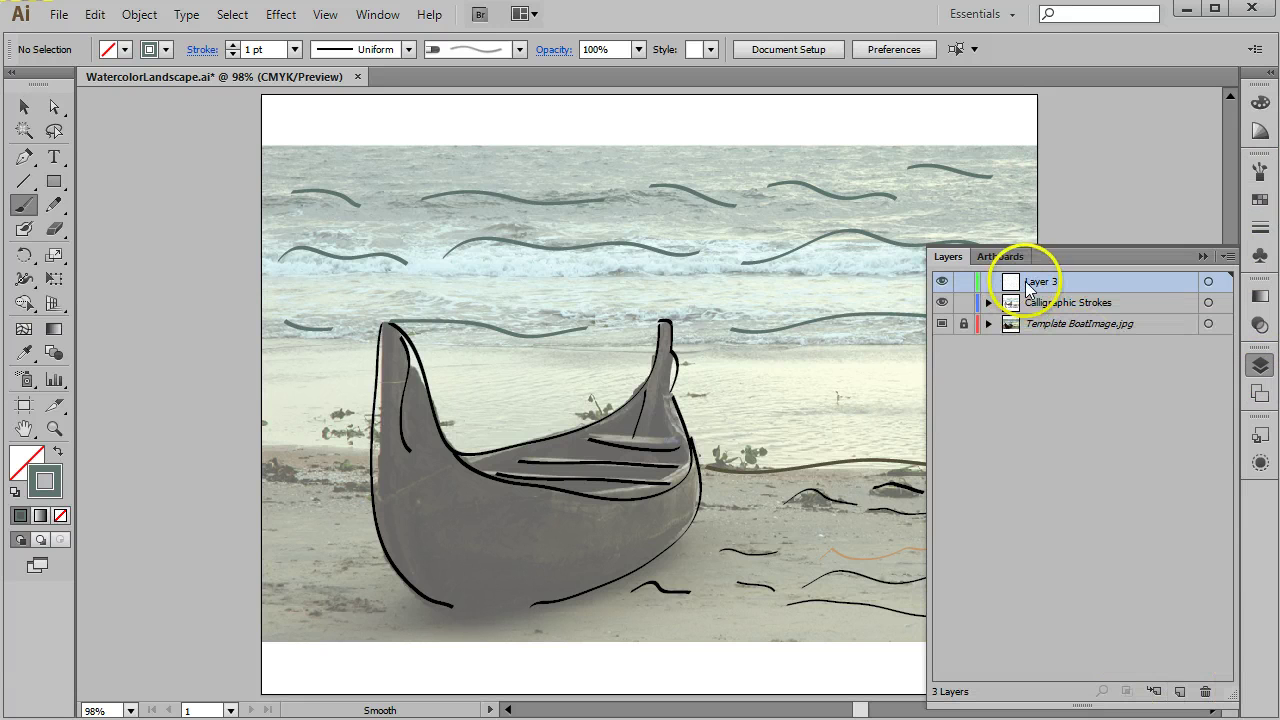
{"action": "double_click", "coordinate": [1027, 284]}
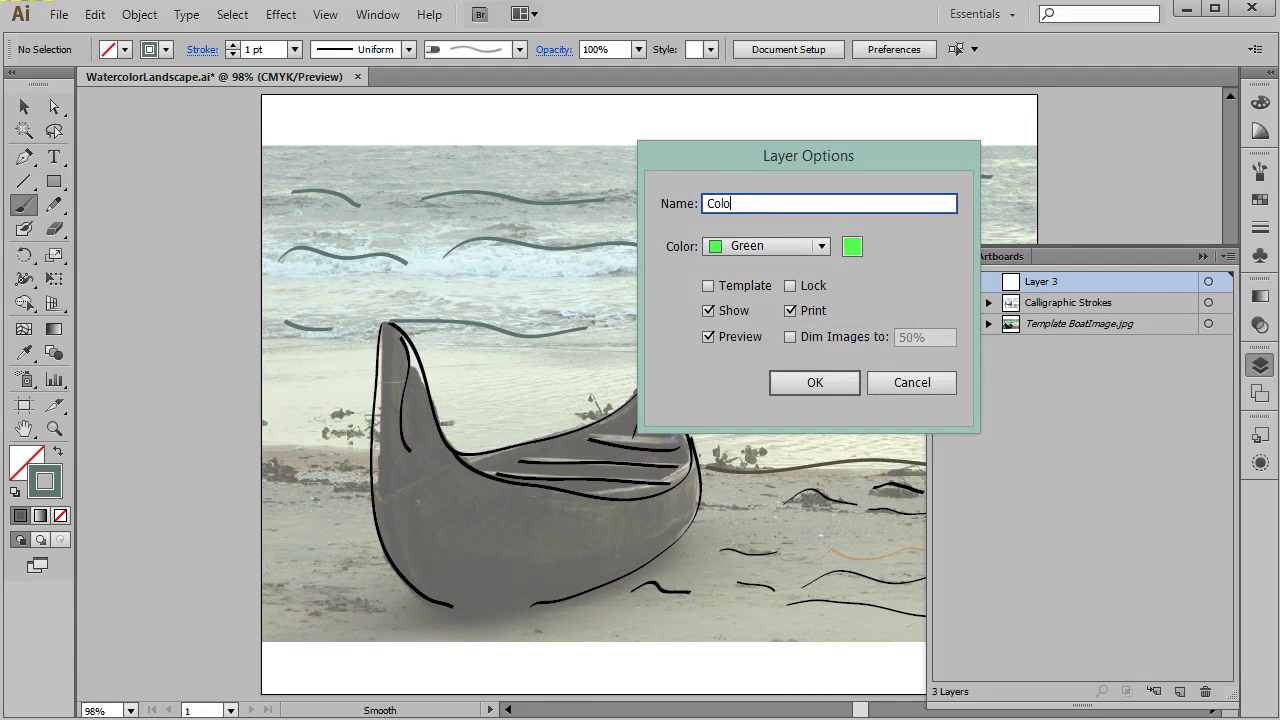
{"action": "key", "text": "Return"}
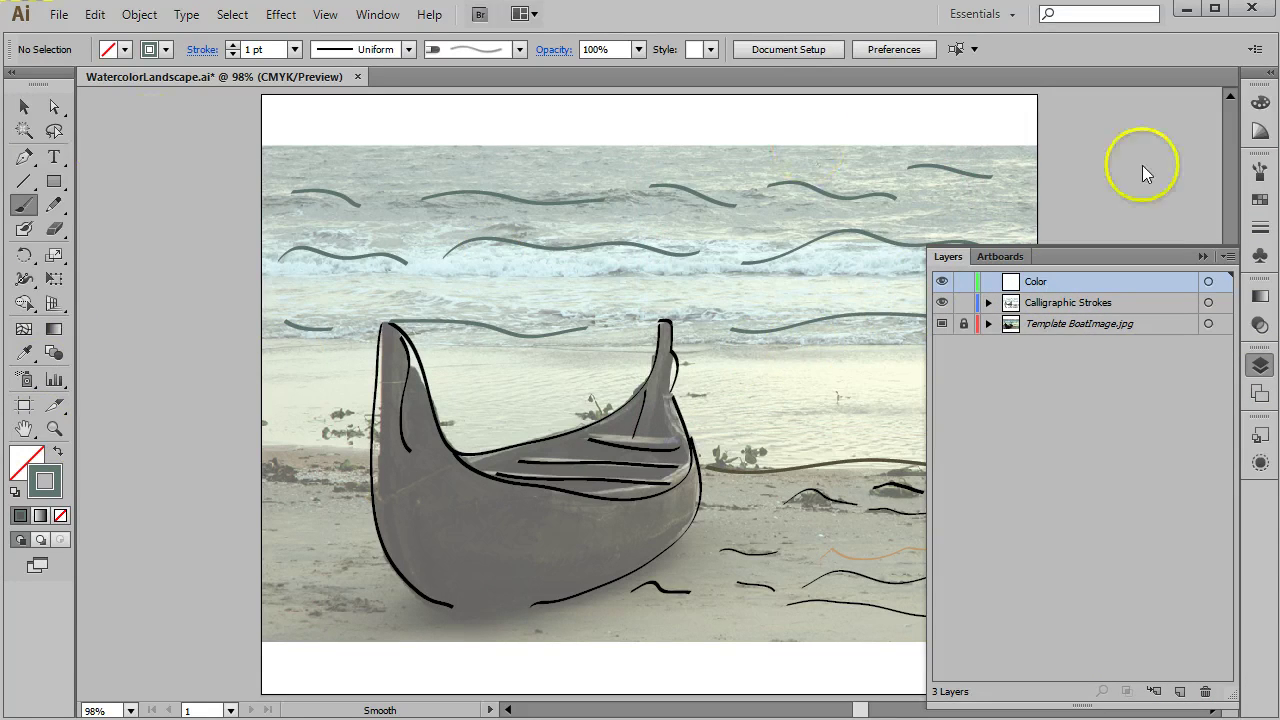
Step: Paint soft gray-teal shading under the middle row of waves with the new bristle brush
{"action": "left_click", "coordinate": [1260, 174]}
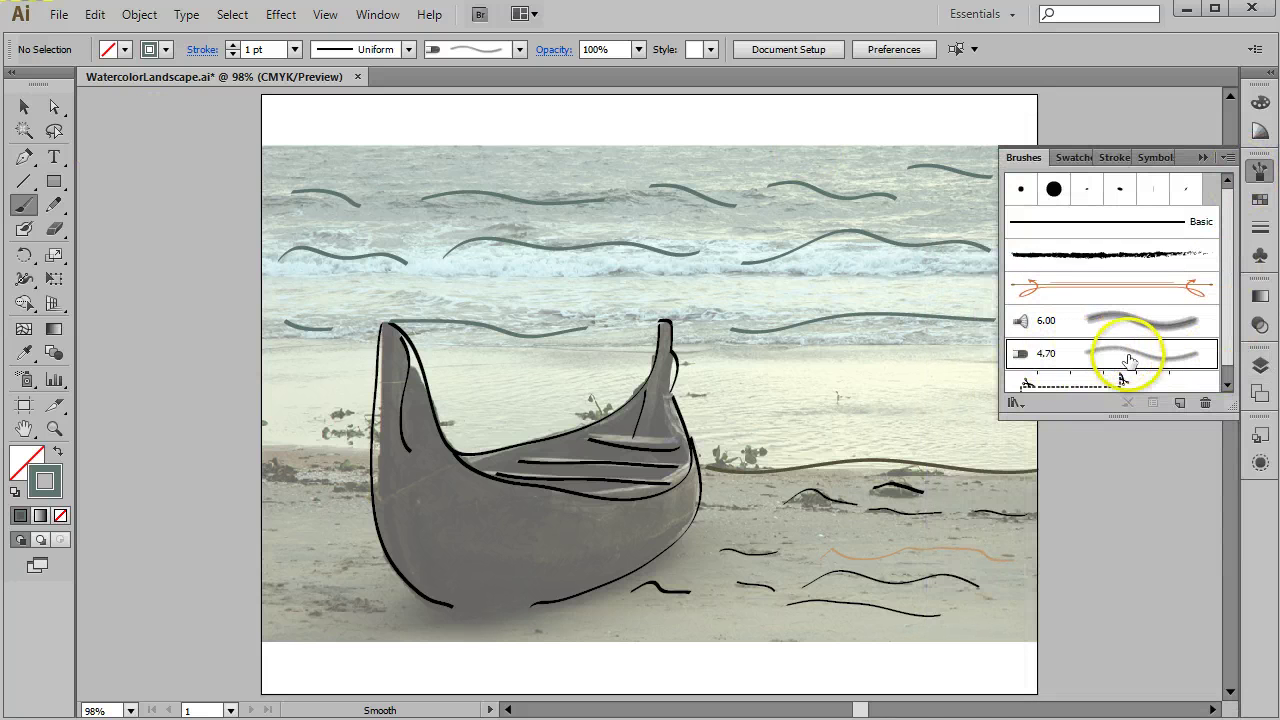
{"action": "left_click", "coordinate": [1262, 175]}
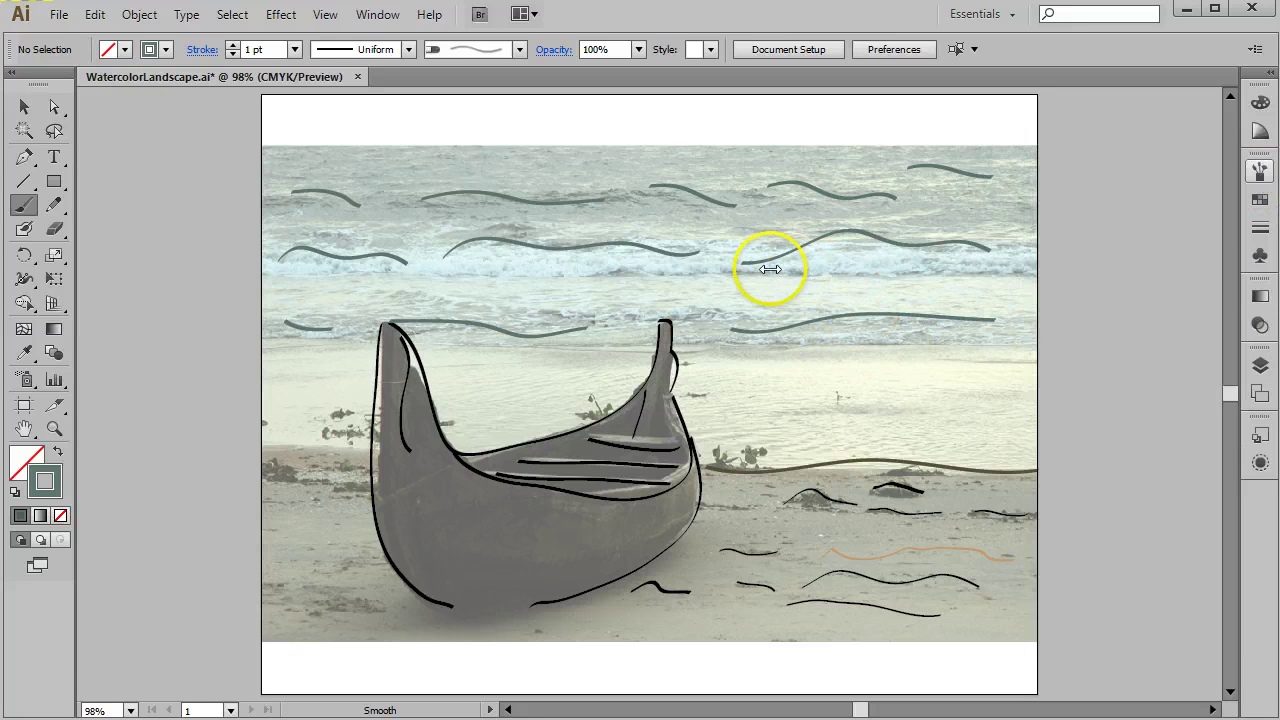
{"action": "mouse_move", "coordinate": [762, 266]}
{"action": "left_mouse_down"}
{"action": "mouse_move", "coordinate": [850, 244]}
{"action": "mouse_move", "coordinate": [912, 264]}
{"action": "mouse_move", "coordinate": [762, 268]}
{"action": "mouse_move", "coordinate": [844, 240]}
{"action": "mouse_move", "coordinate": [896, 256]}
{"action": "mouse_move", "coordinate": [803, 279]}
{"action": "mouse_move", "coordinate": [834, 264]}
{"action": "mouse_move", "coordinate": [924, 271]}
{"action": "mouse_move", "coordinate": [801, 282]}
{"action": "mouse_move", "coordinate": [883, 246]}
{"action": "mouse_move", "coordinate": [996, 249]}
{"action": "mouse_move", "coordinate": [1028, 280]}
{"action": "left_mouse_up"}
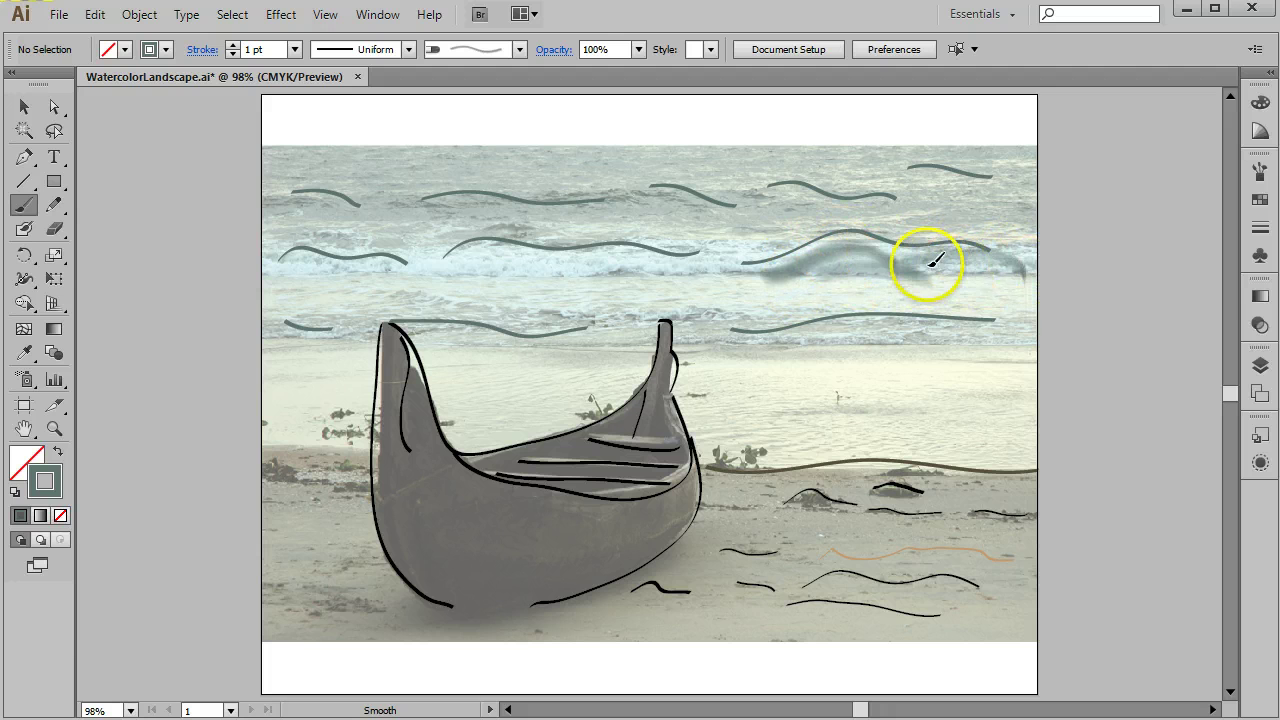
{"action": "left_click_drag", "start_coordinate": [930, 264], "coordinate": [1028, 263]}
{"action": "mouse_move", "coordinate": [730, 253]}
{"action": "left_mouse_down"}
{"action": "mouse_move", "coordinate": [465, 265]}
{"action": "mouse_move", "coordinate": [742, 270]}
{"action": "mouse_move", "coordinate": [775, 250]}
{"action": "left_mouse_up"}
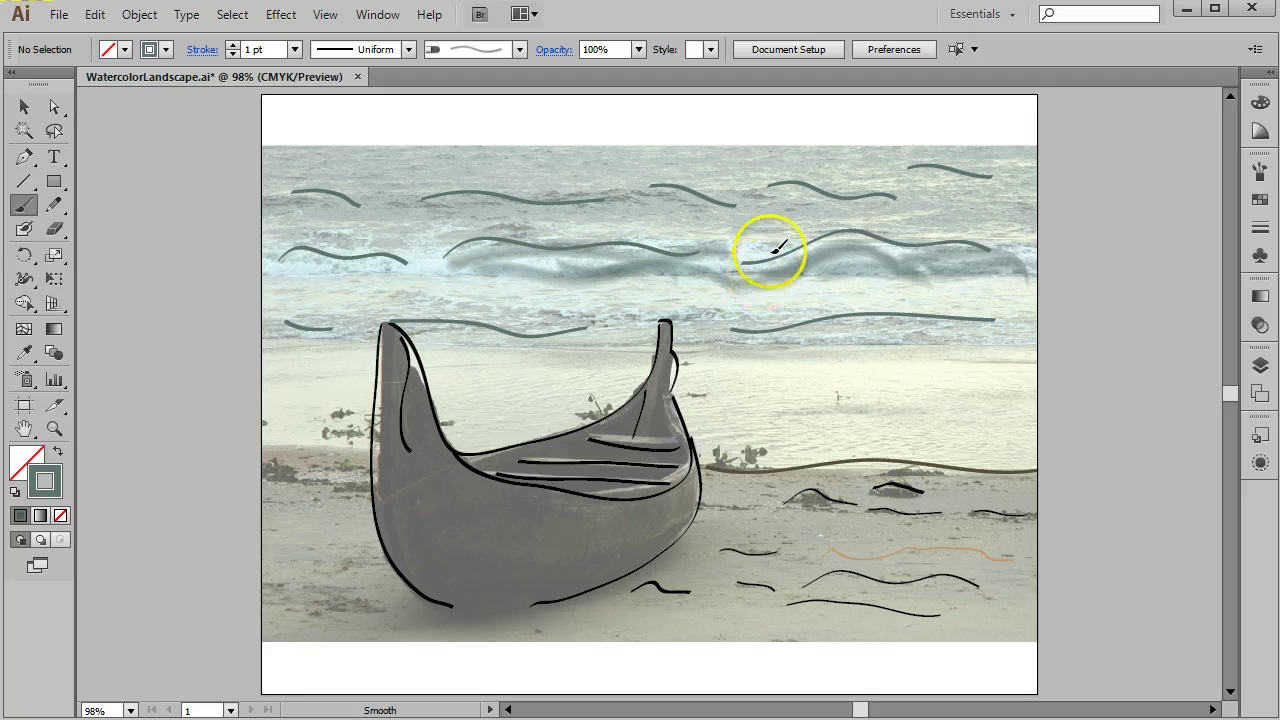
Step: Hide the Template BoatImage.jpg layer so that only the painted strokes are displayed
{"action": "left_click", "coordinate": [1261, 366]}
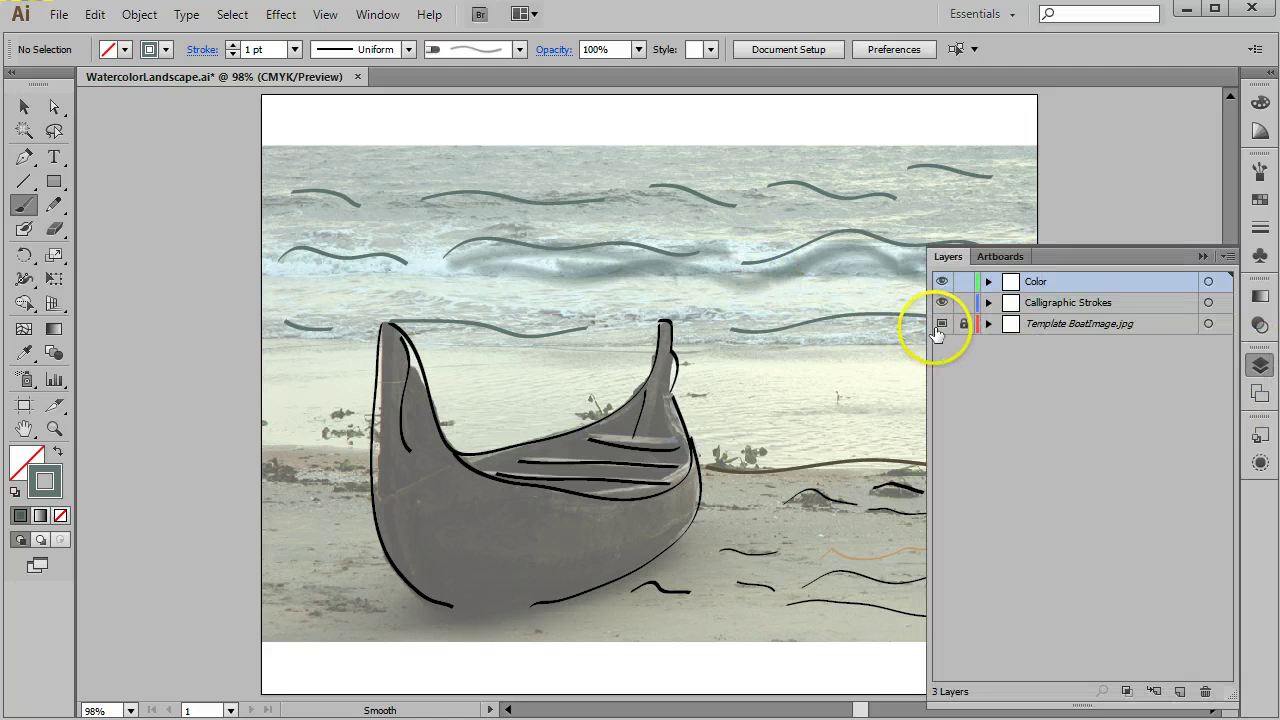
{"action": "left_click", "coordinate": [942, 323]}
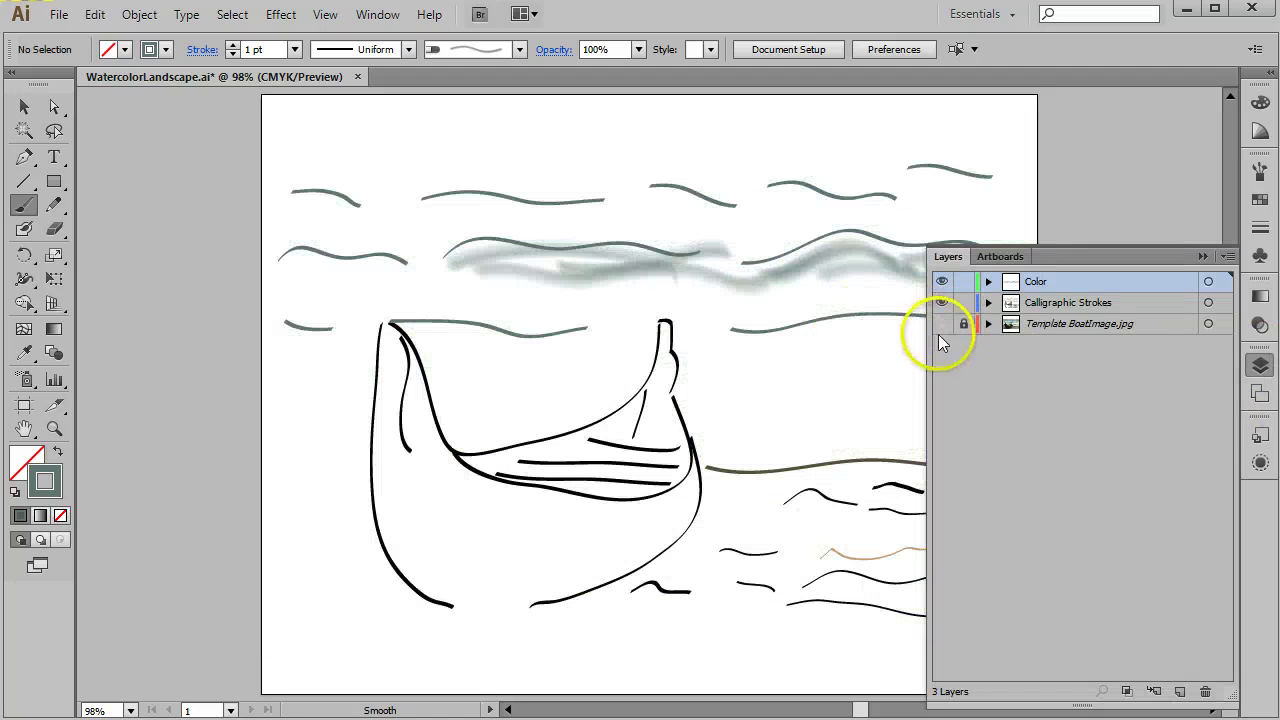
Step: Deepen the gray-teal shading under the middle-row wave above the boat and brush white highlights over it
{"action": "mouse_move", "coordinate": [493, 262]}
{"action": "left_mouse_down"}
{"action": "mouse_move", "coordinate": [650, 270]}
{"action": "mouse_move", "coordinate": [536, 255]}
{"action": "mouse_move", "coordinate": [627, 254]}
{"action": "mouse_move", "coordinate": [753, 281]}
{"action": "mouse_move", "coordinate": [584, 292]}
{"action": "mouse_move", "coordinate": [432, 280]}
{"action": "left_mouse_up"}
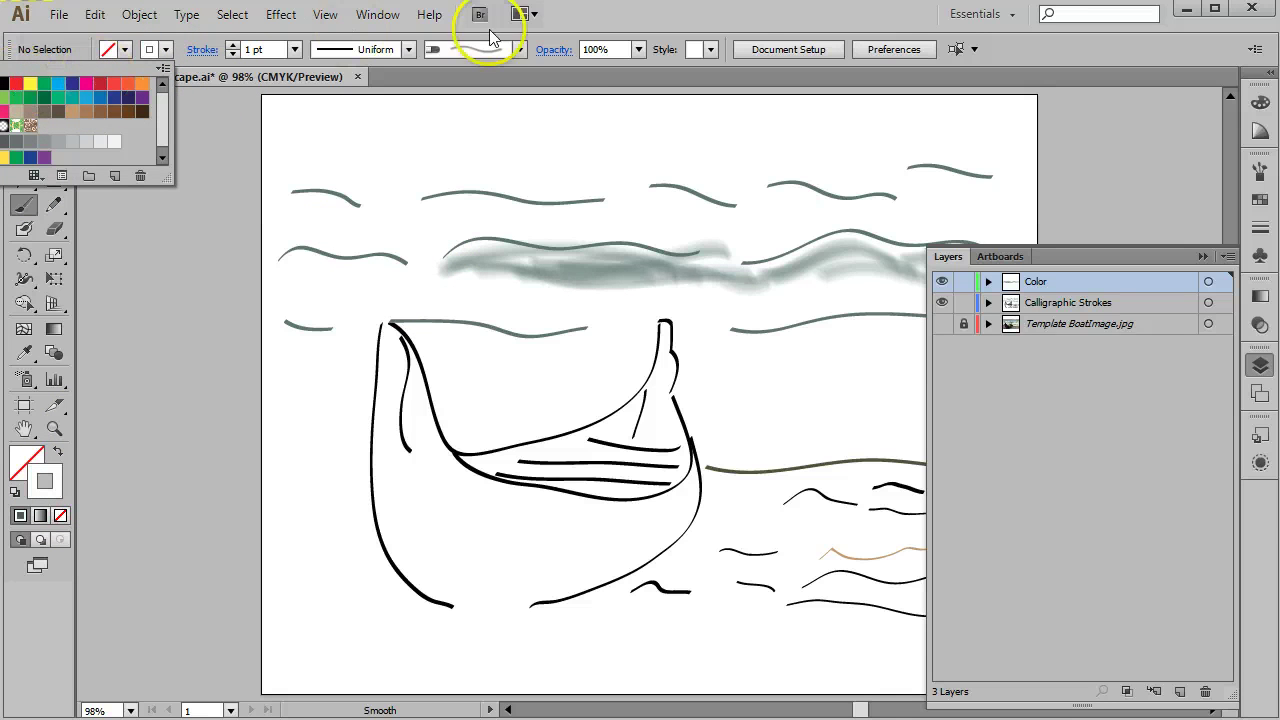
{"action": "left_click", "coordinate": [566, 18]}
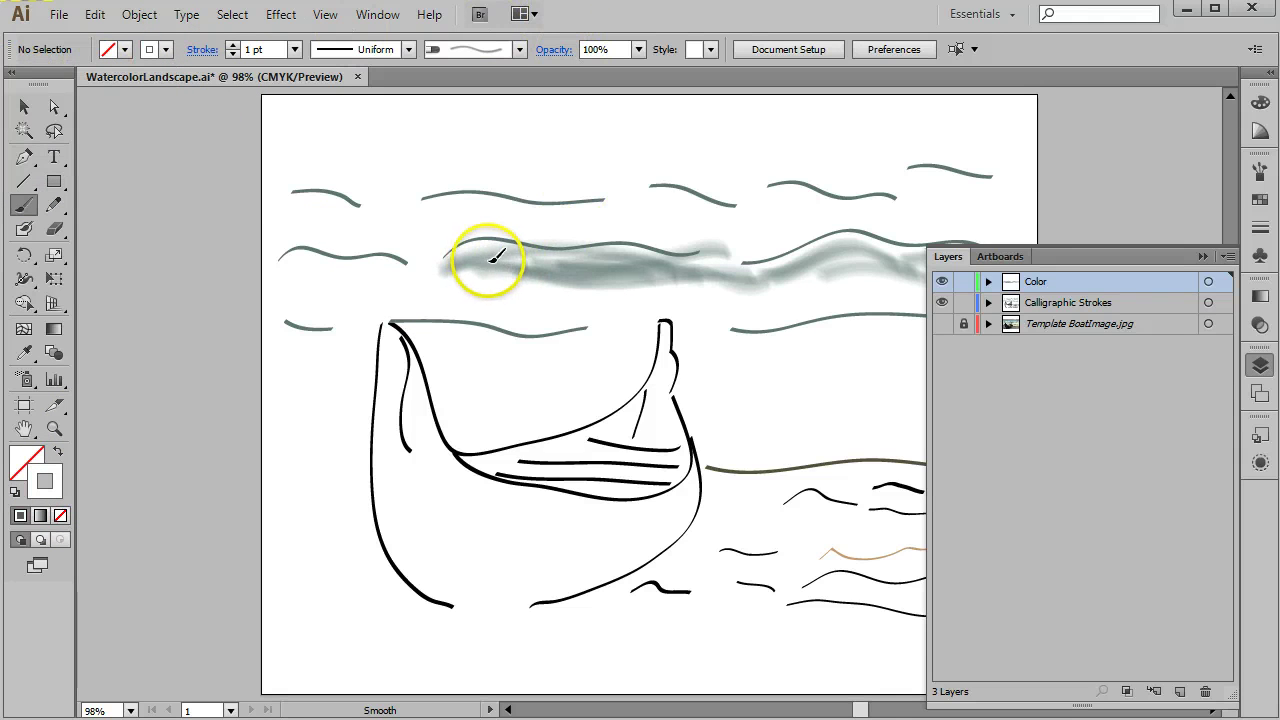
{"action": "mouse_move", "coordinate": [491, 259]}
{"action": "left_mouse_down"}
{"action": "mouse_move", "coordinate": [675, 276]}
{"action": "mouse_move", "coordinate": [628, 252]}
{"action": "mouse_move", "coordinate": [525, 267]}
{"action": "mouse_move", "coordinate": [650, 254]}
{"action": "mouse_move", "coordinate": [598, 244]}
{"action": "mouse_move", "coordinate": [551, 257]}
{"action": "mouse_move", "coordinate": [500, 249]}
{"action": "mouse_move", "coordinate": [652, 257]}
{"action": "mouse_move", "coordinate": [598, 244]}
{"action": "mouse_move", "coordinate": [485, 266]}
{"action": "mouse_move", "coordinate": [438, 255]}
{"action": "mouse_move", "coordinate": [438, 266]}
{"action": "mouse_move", "coordinate": [504, 243]}
{"action": "mouse_move", "coordinate": [543, 263]}
{"action": "left_mouse_up"}
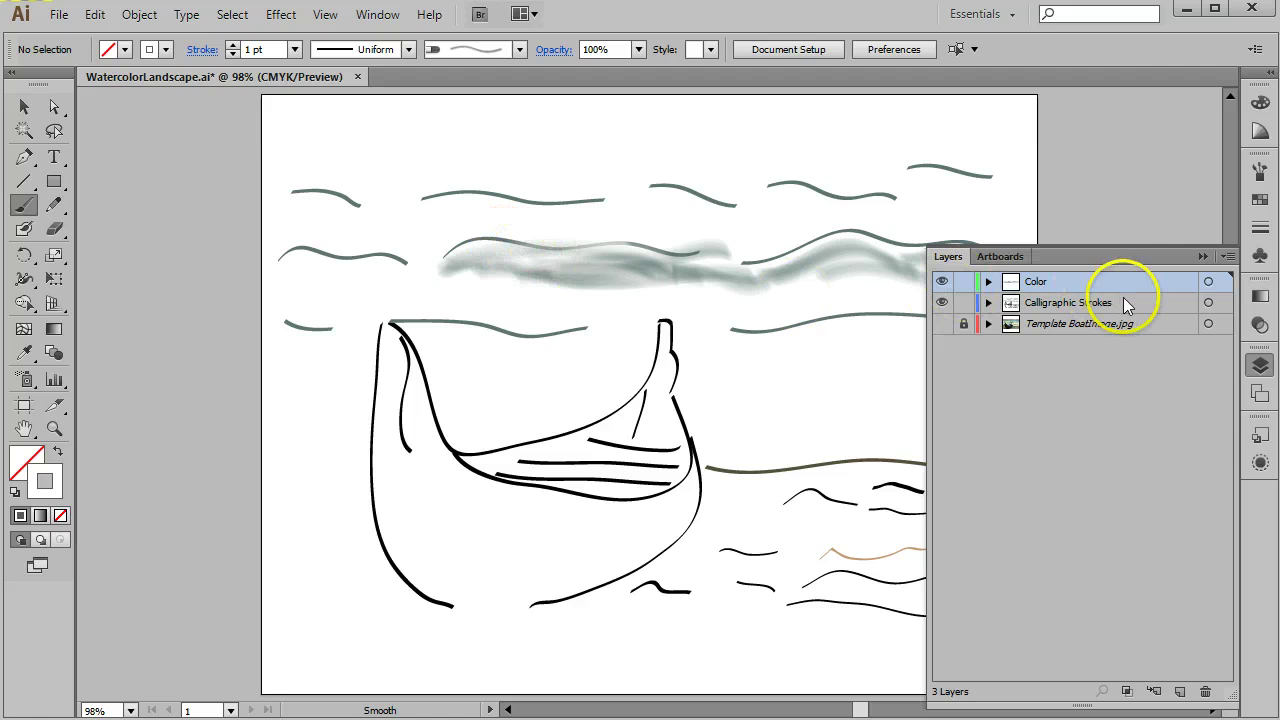
Step: Move the Color layer below the Calligraphic Strokes layer so the outlines sit over the painted shading
{"action": "left_click_drag", "start_coordinate": [1108, 281], "coordinate": [1100, 311]}
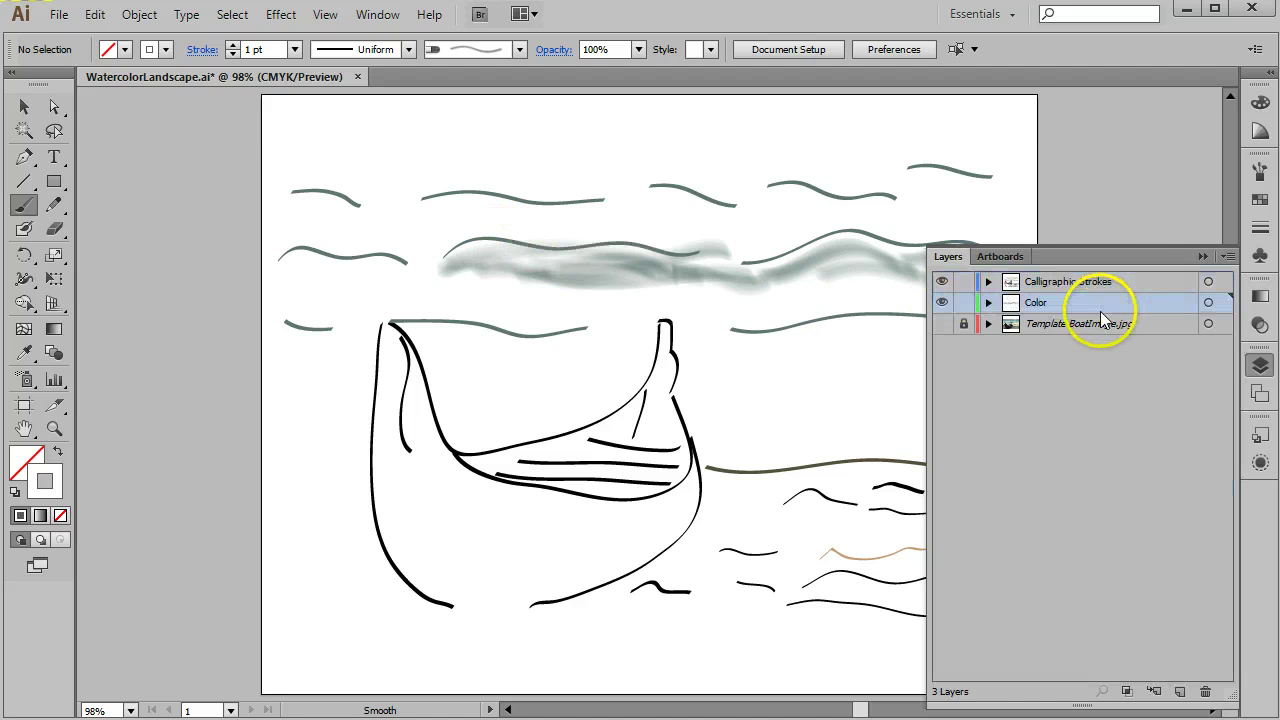
Step: Recolor one of the Color layer's brush paths under the wave above the boat to light blue, and deselect it
{"action": "left_click", "coordinate": [988, 302]}
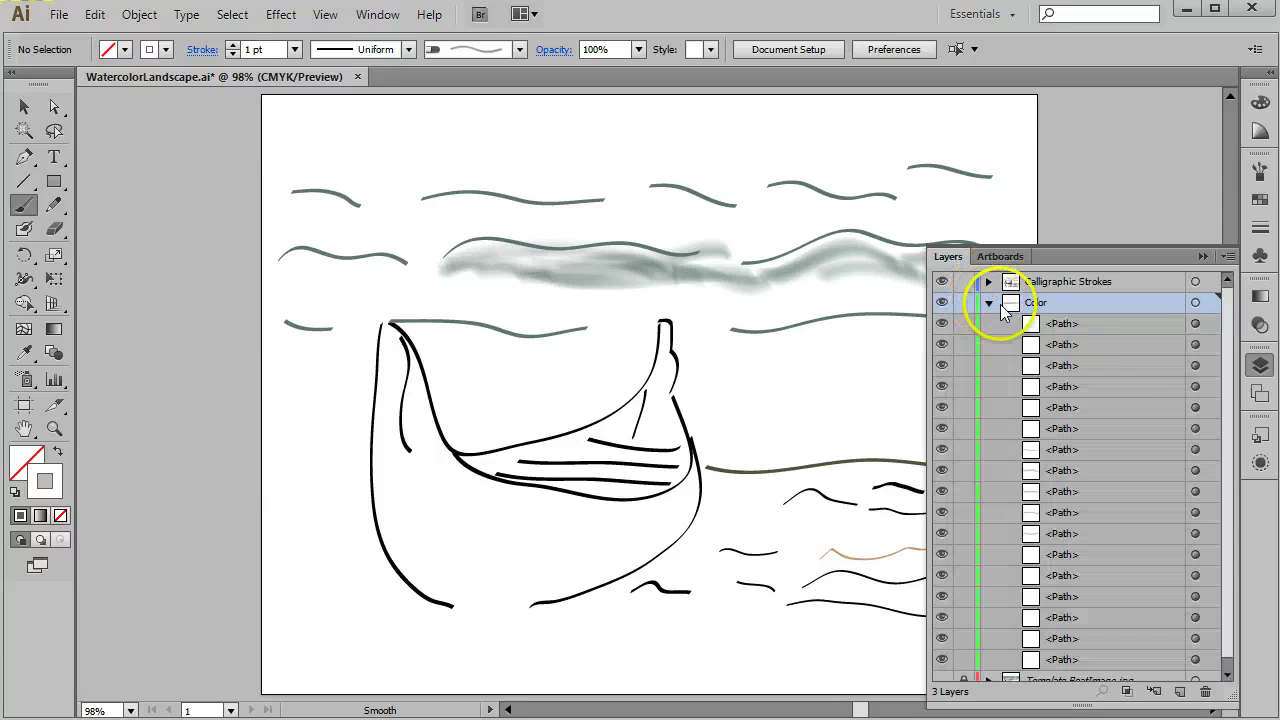
{"action": "left_click", "coordinate": [1096, 435]}
{"action": "left_click", "coordinate": [1195, 428]}
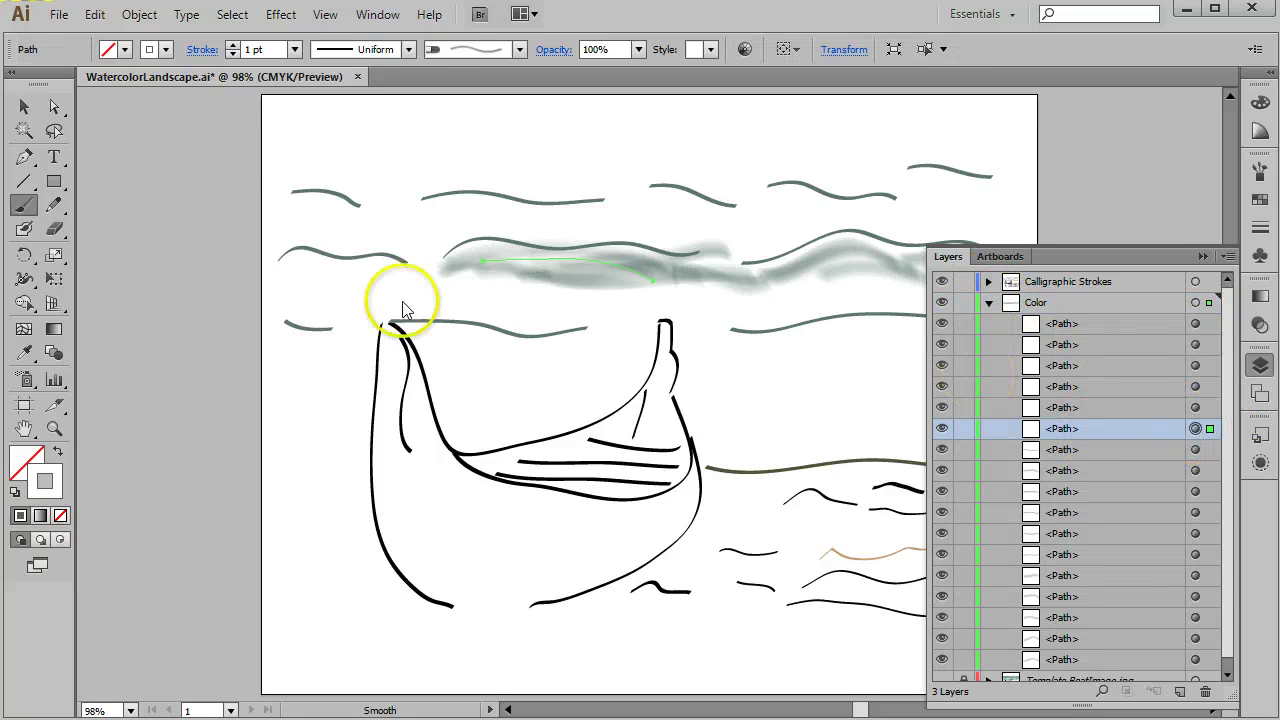
{"action": "left_click", "coordinate": [166, 49]}
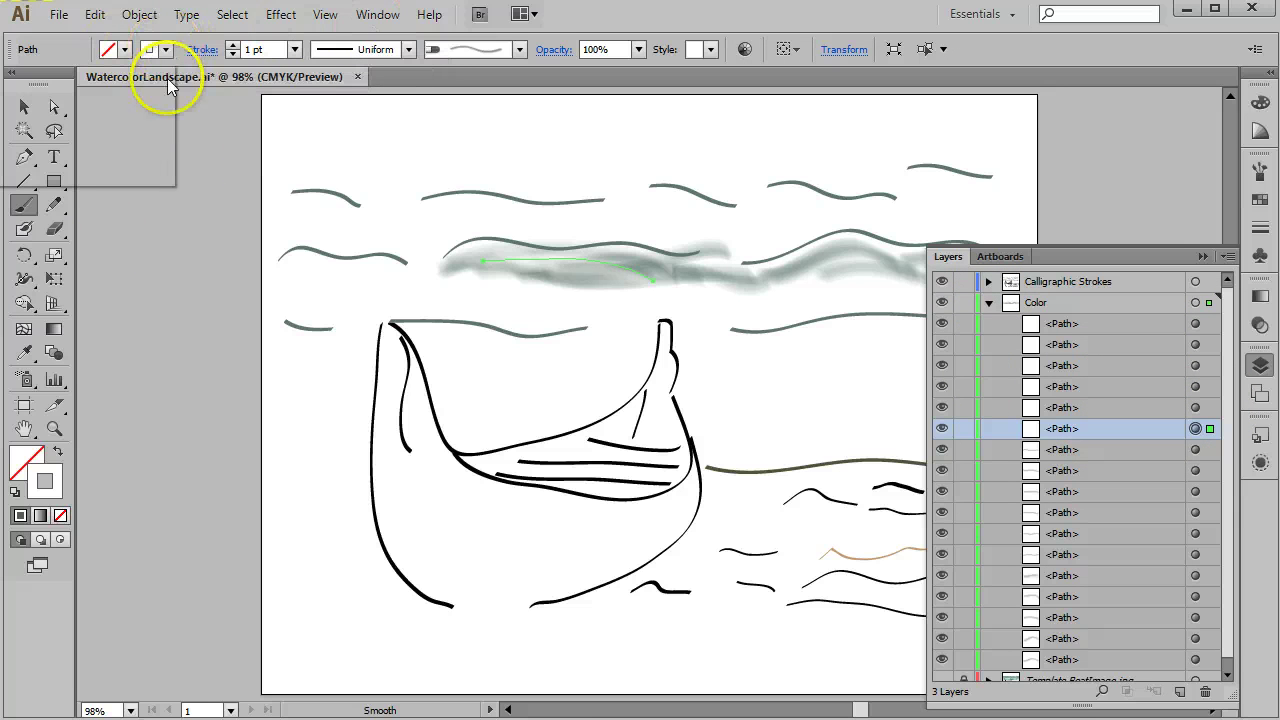
{"action": "left_click", "coordinate": [86, 99]}
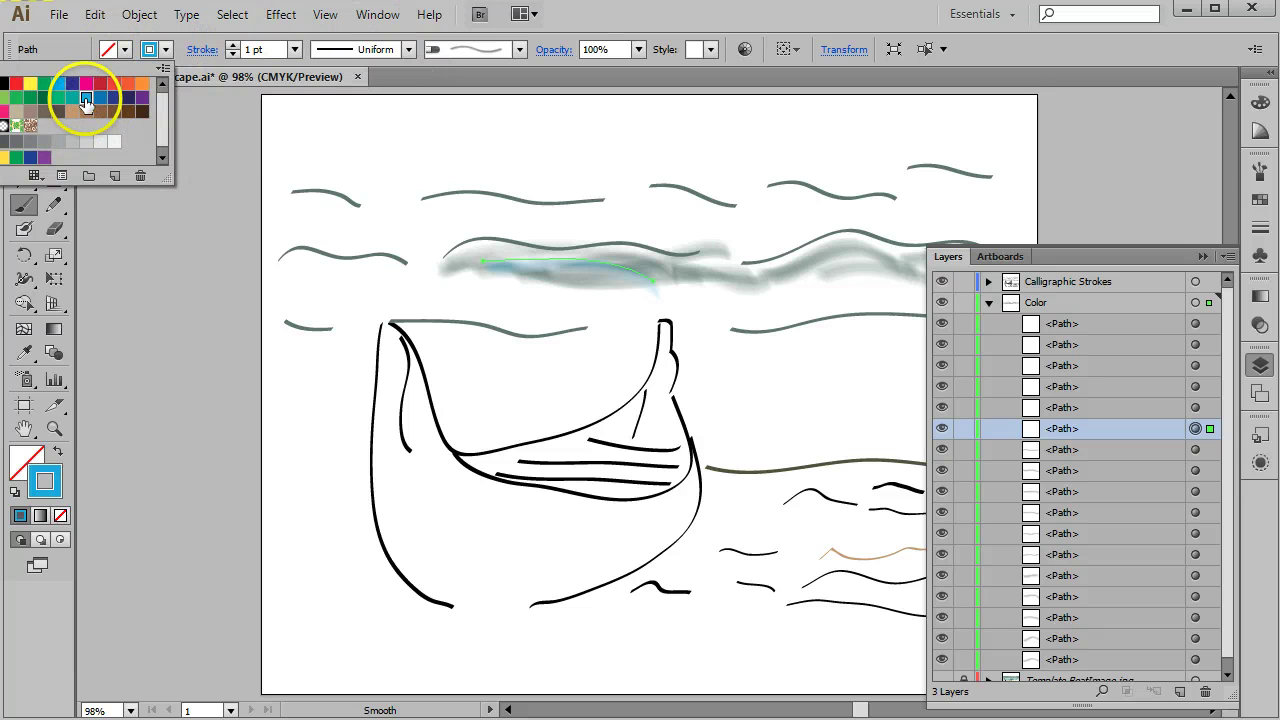
{"action": "left_click", "coordinate": [646, 280]}
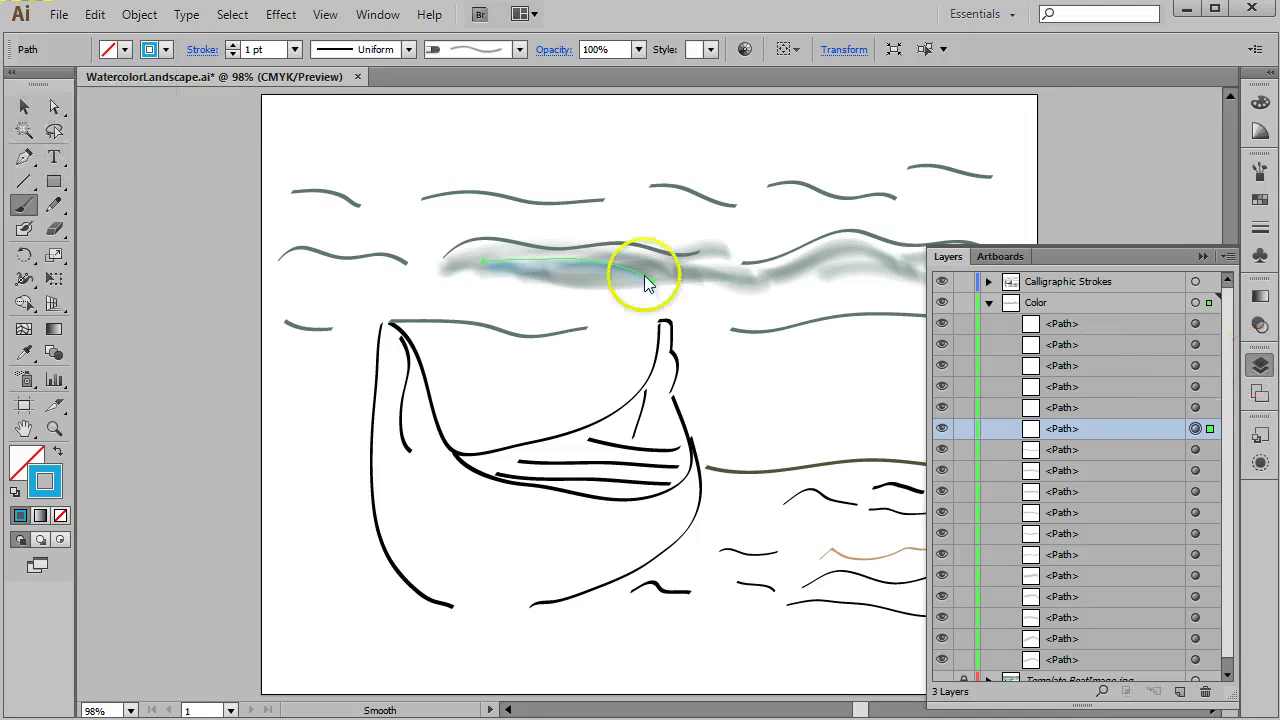
{"action": "left_click", "coordinate": [24, 107]}
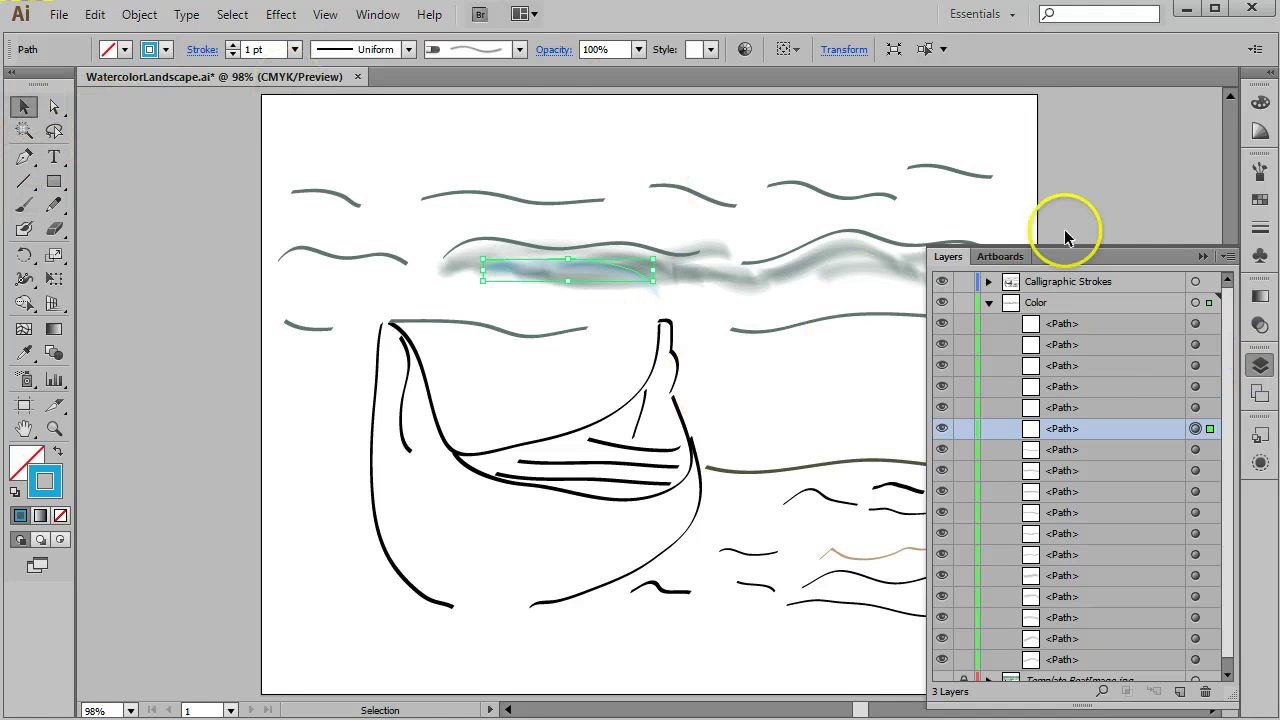
{"action": "left_click", "coordinate": [1262, 365]}
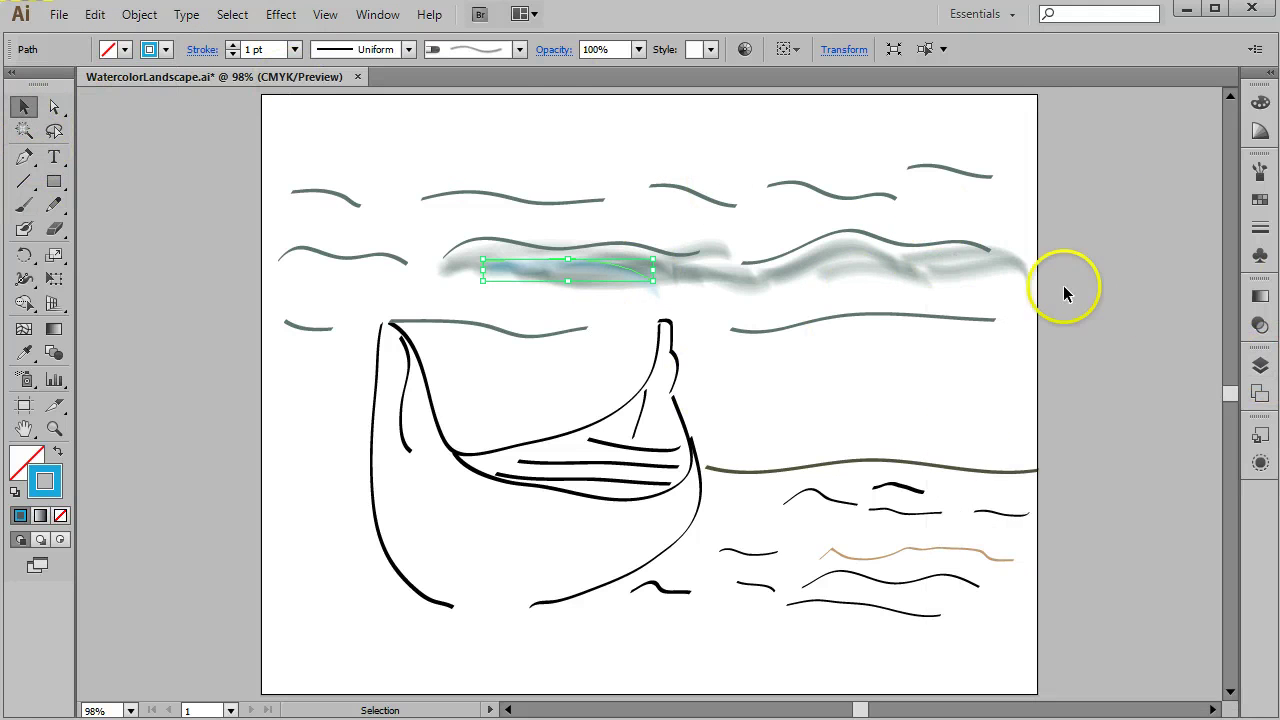
{"action": "left_click", "coordinate": [55, 160]}
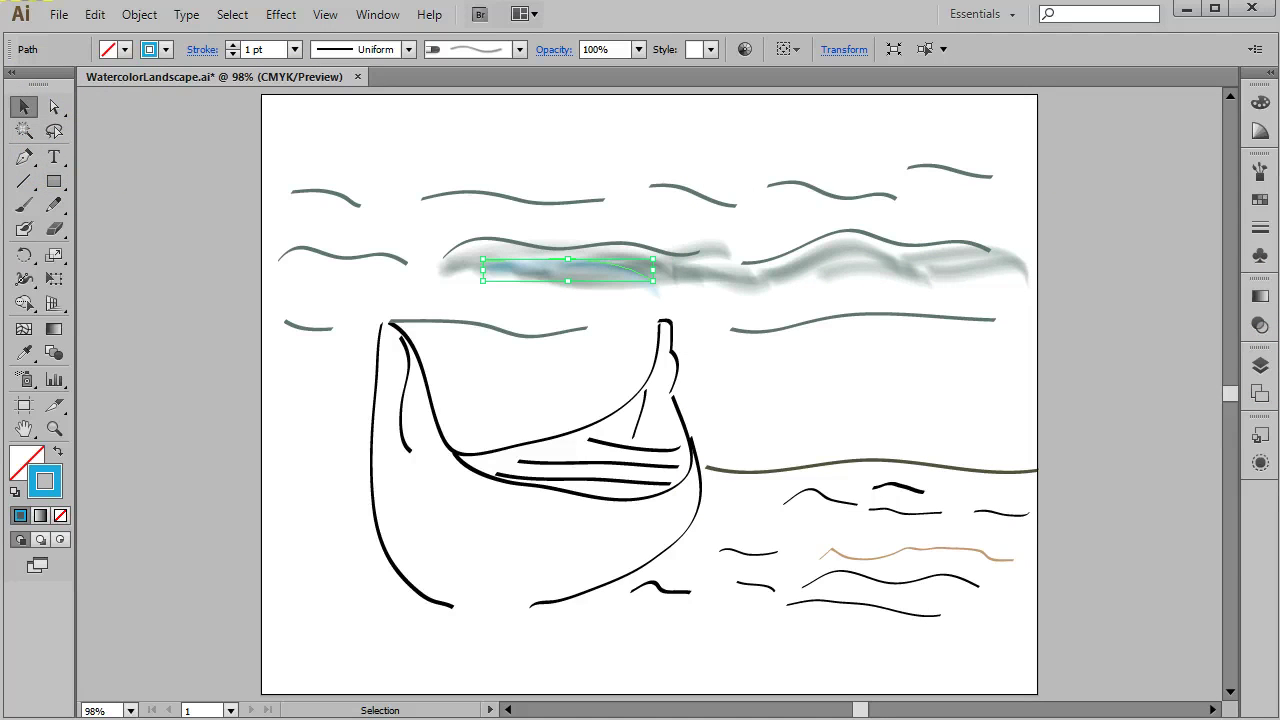
{"action": "left_click", "coordinate": [111, 105]}
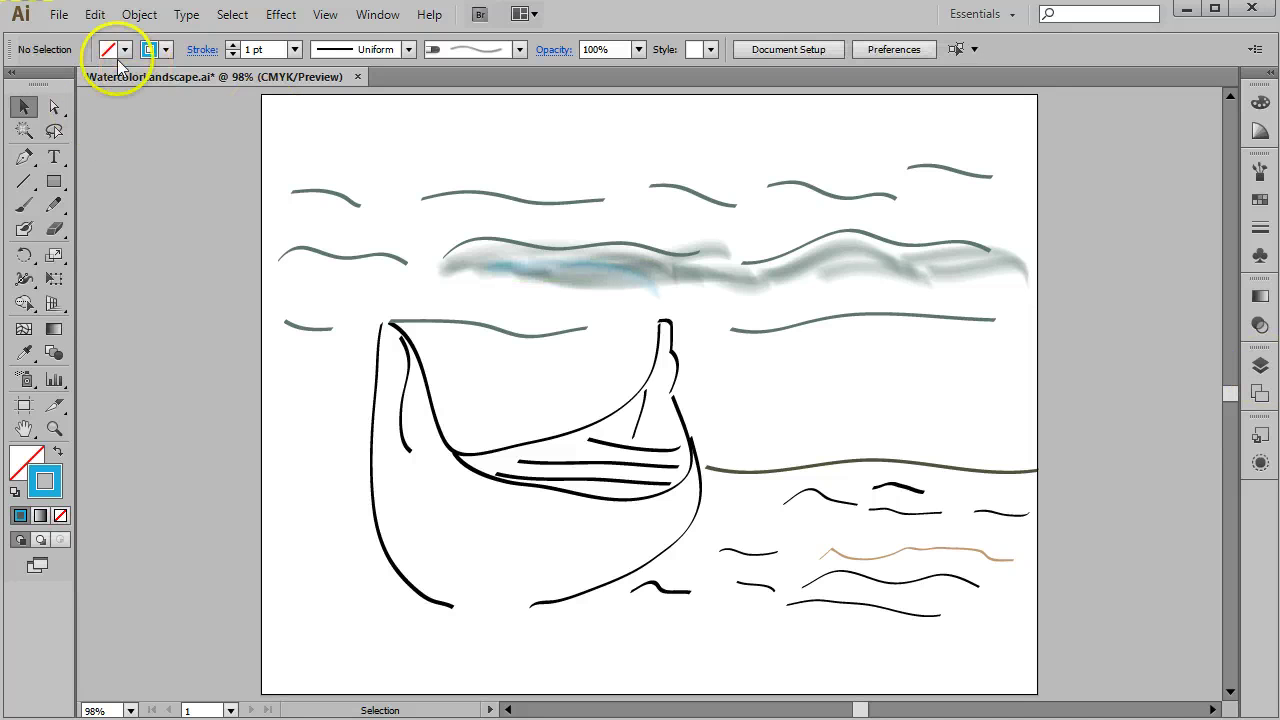